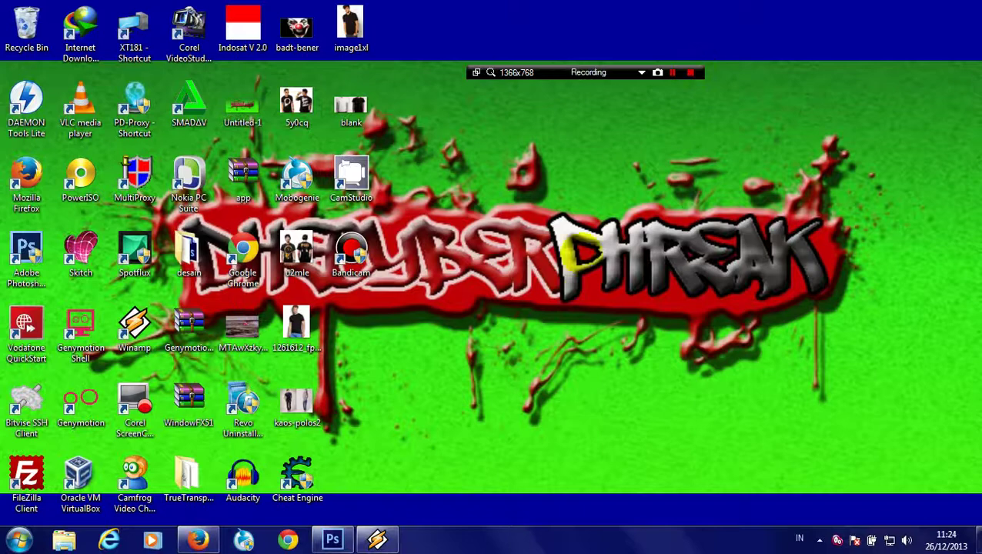
Open the White T Shirt Model photo at full size in Firefox and save it to the Desktop as PC55_White_Model_Front_080910
click(197, 539)
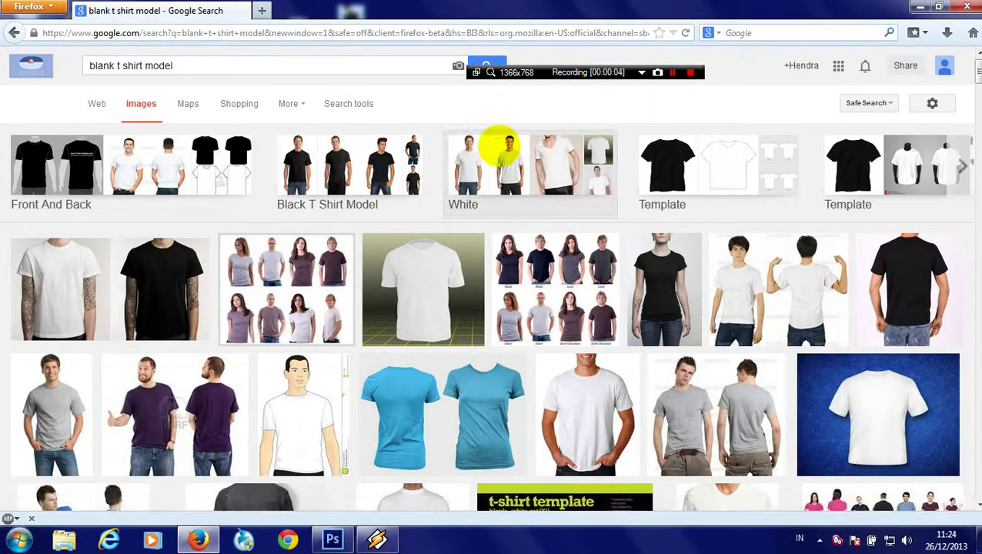
click(499, 148)
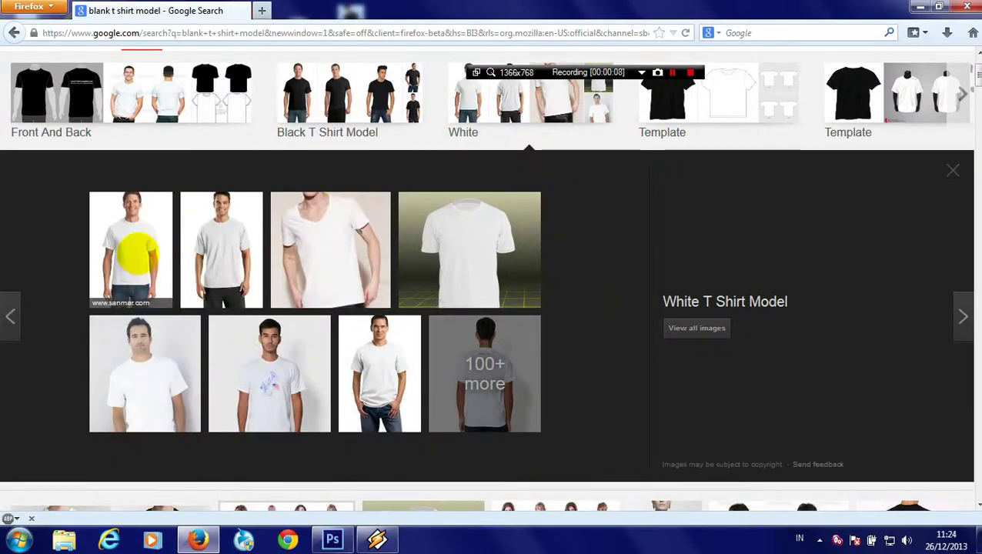
click(137, 251)
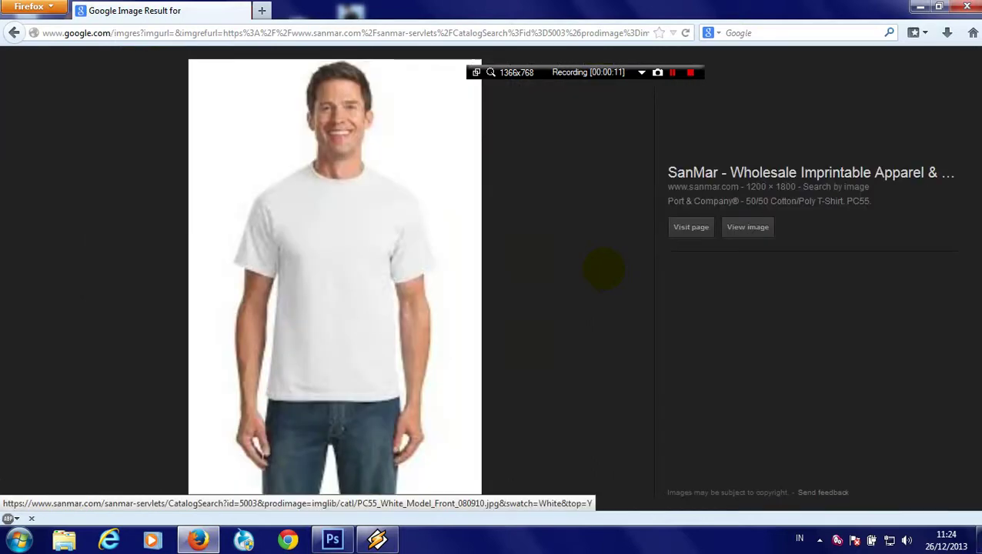
click(764, 228)
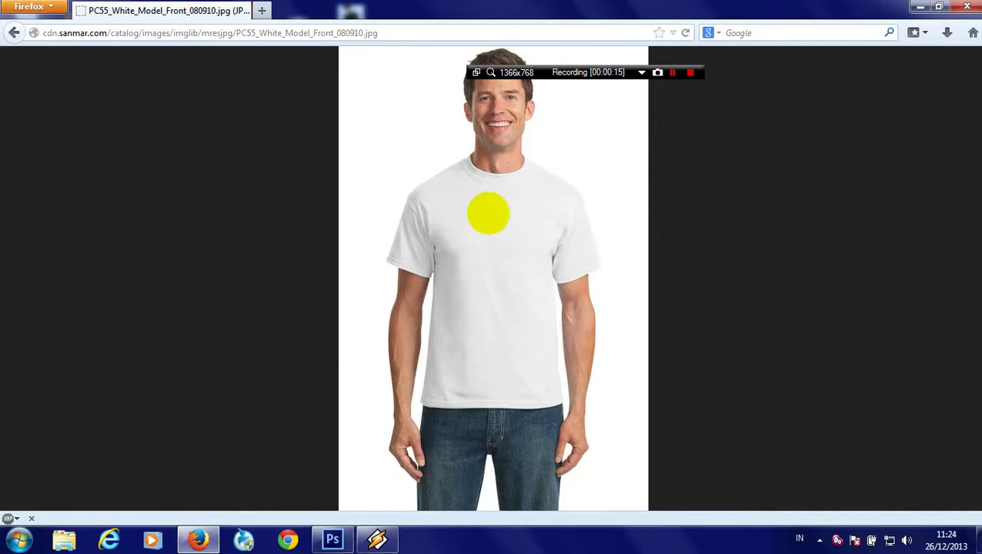
right_click(489, 213)
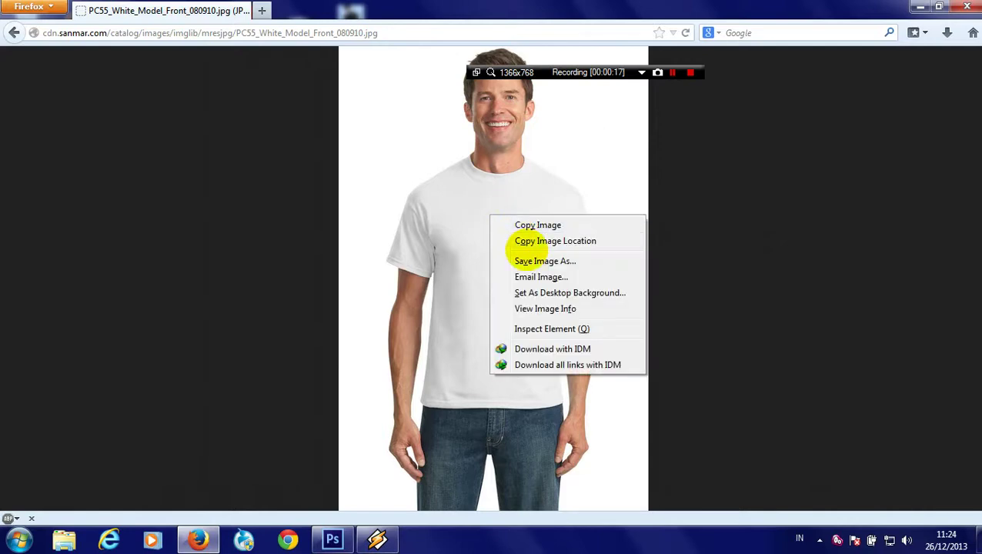
click(532, 261)
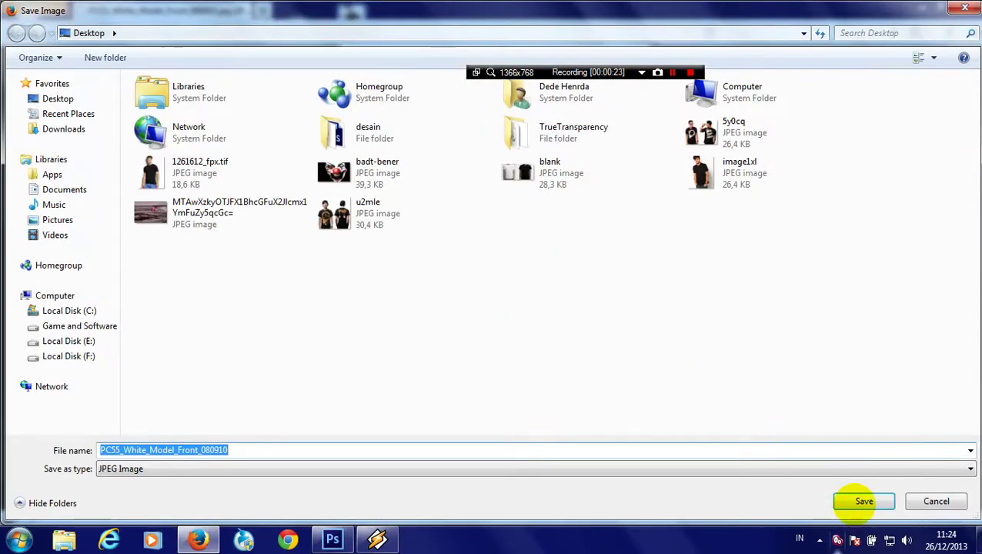
click(855, 501)
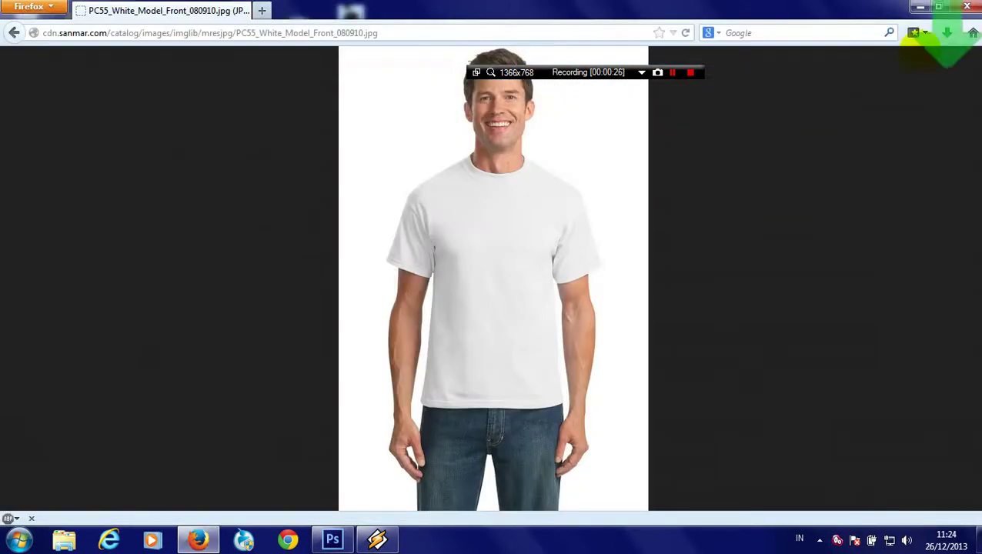
Close Firefox and bring the empty Photoshop CS6 window to the front
click(968, 6)
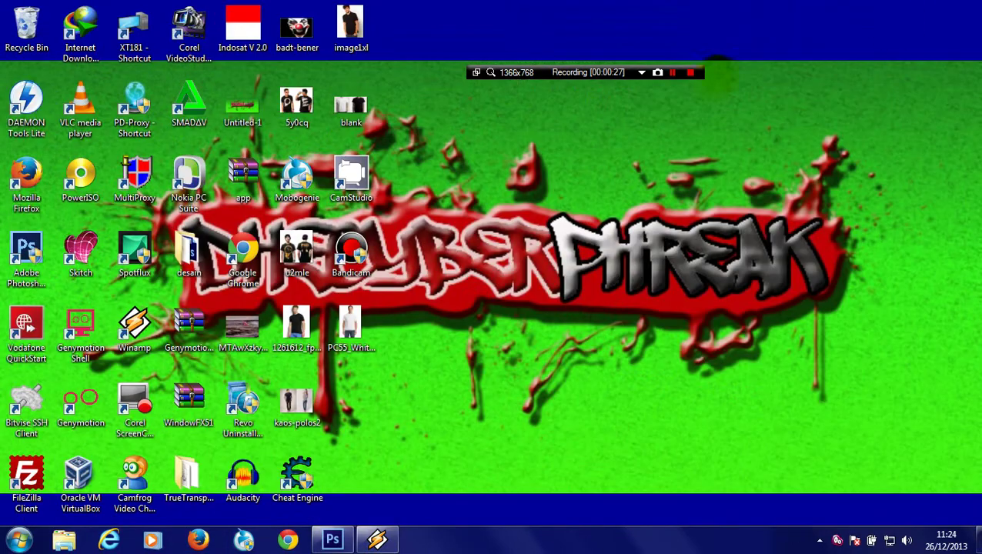
click(332, 539)
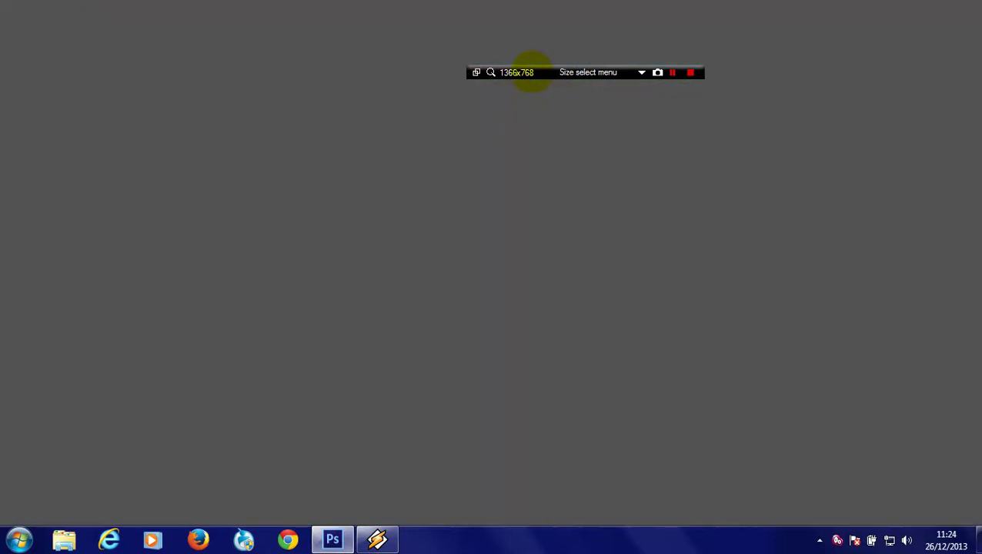
drag(544, 72, 538, 15)
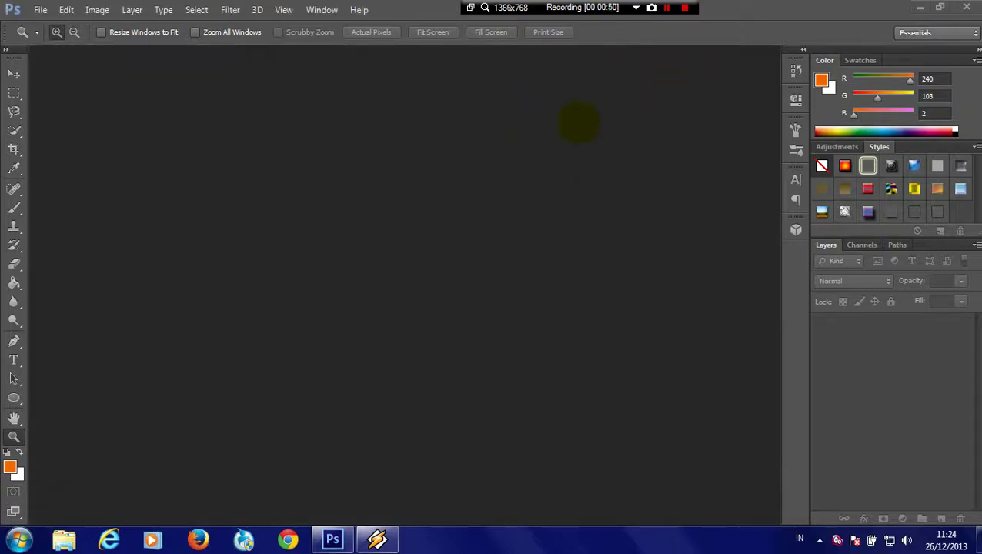
click(433, 114)
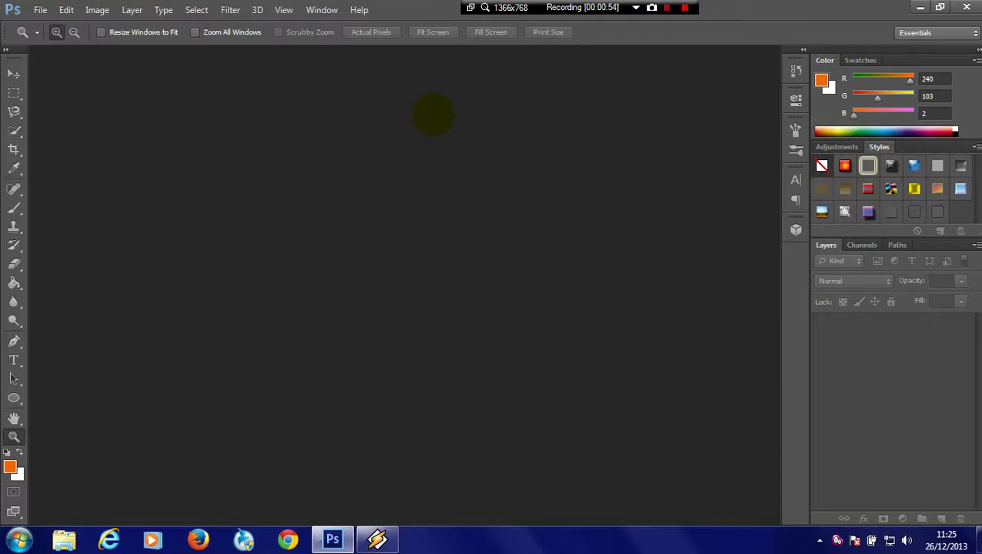
click(666, 9)
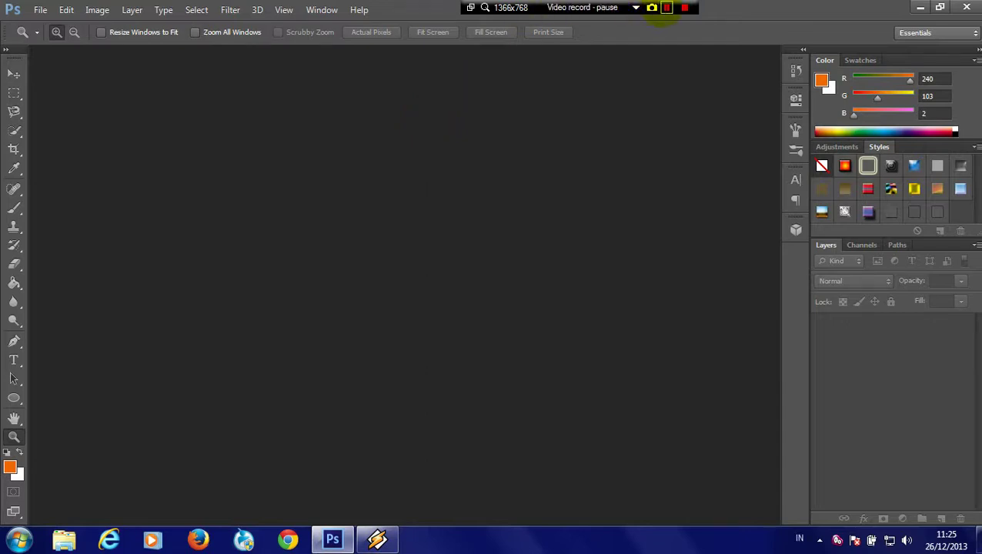
Open PC55_White_Model_Front_080910.jpg from the Desktop with Ctrl+O
click(666, 8)
key(ctrl+o)
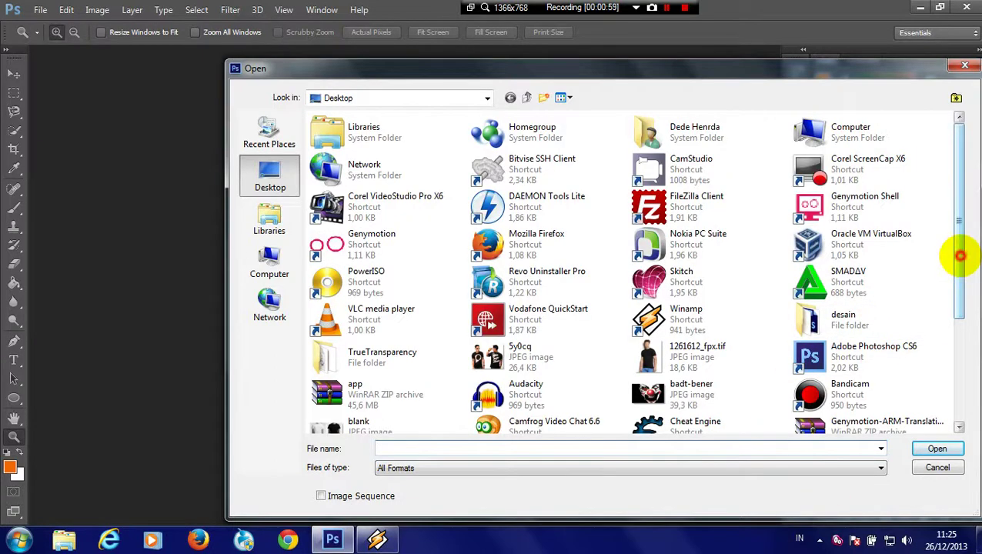
drag(959, 254, 964, 360)
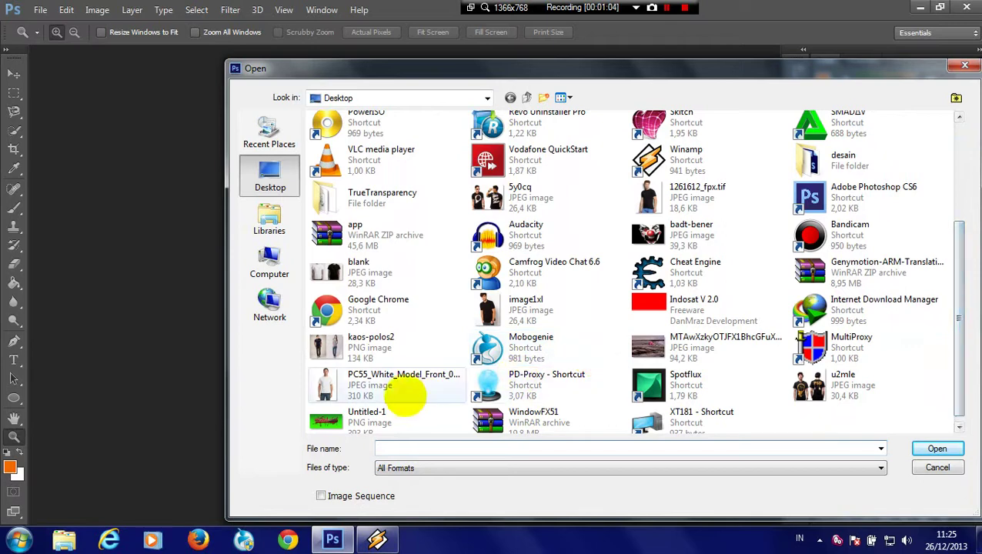
click(403, 391)
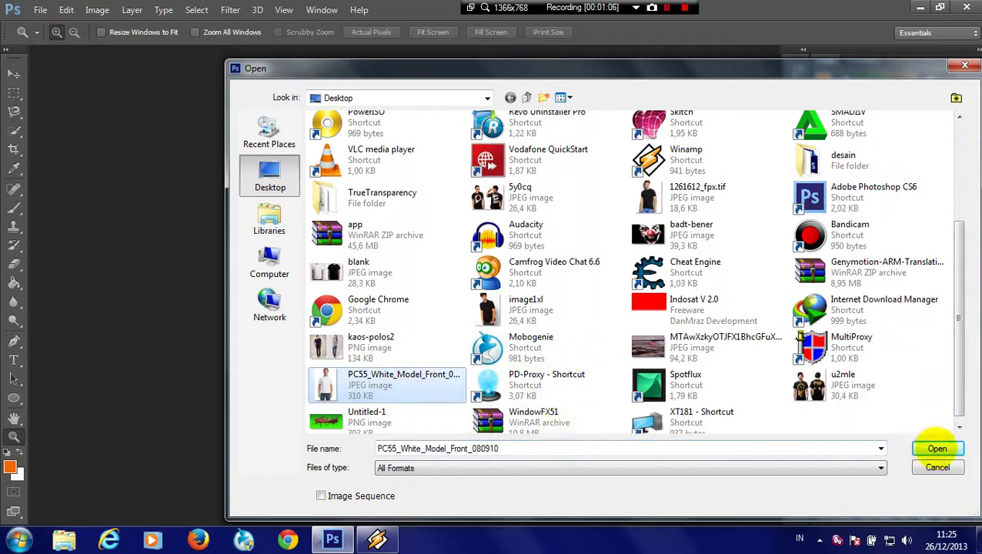
click(936, 449)
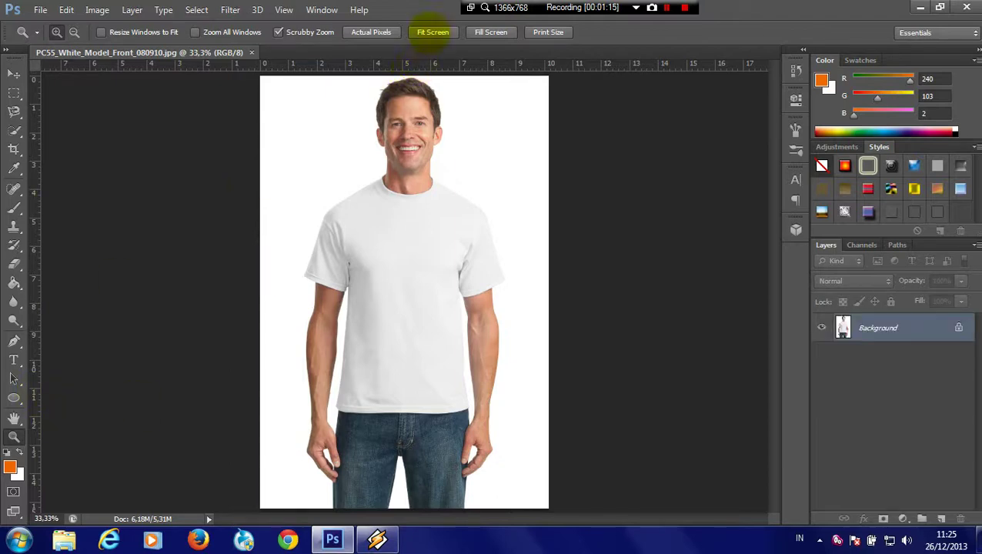
Choose the Quick Selection Tool with a 30 px brush
drag(200, 107, 113, 116)
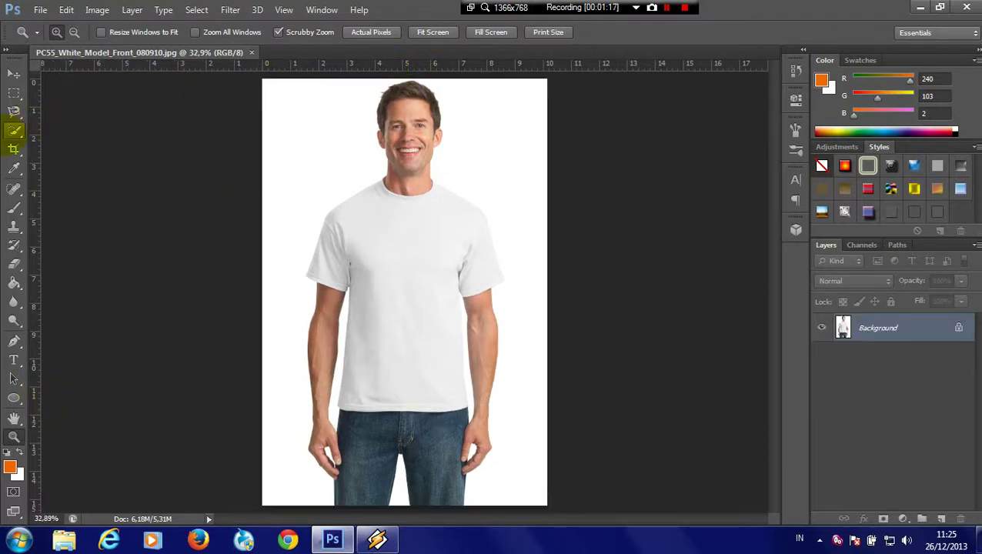
click(14, 131)
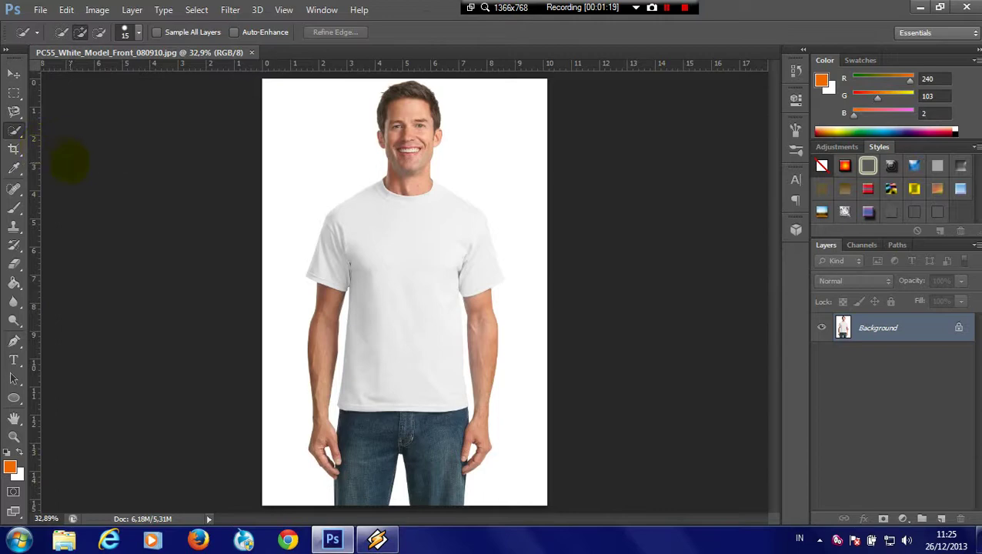
right_click(341, 230)
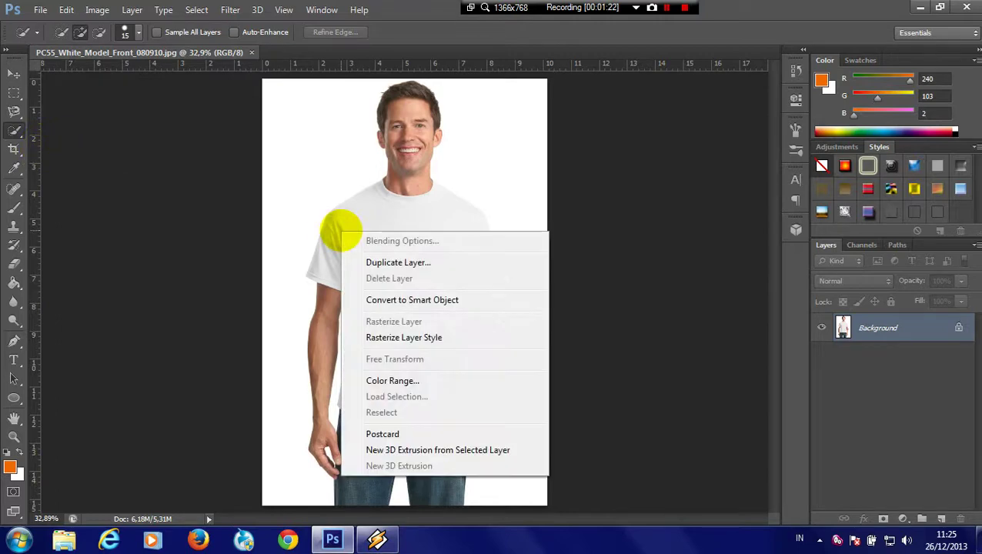
click(221, 198)
click(138, 31)
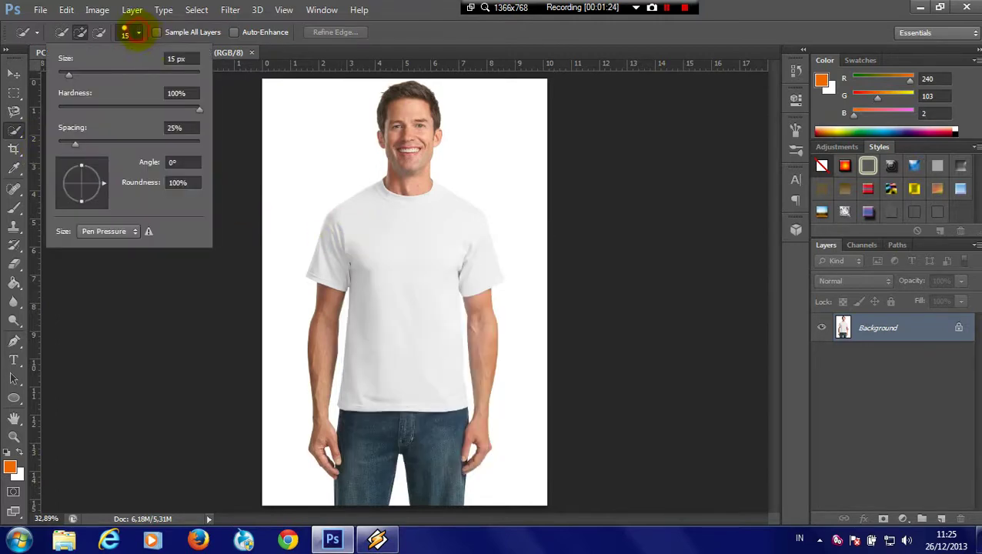
click(79, 72)
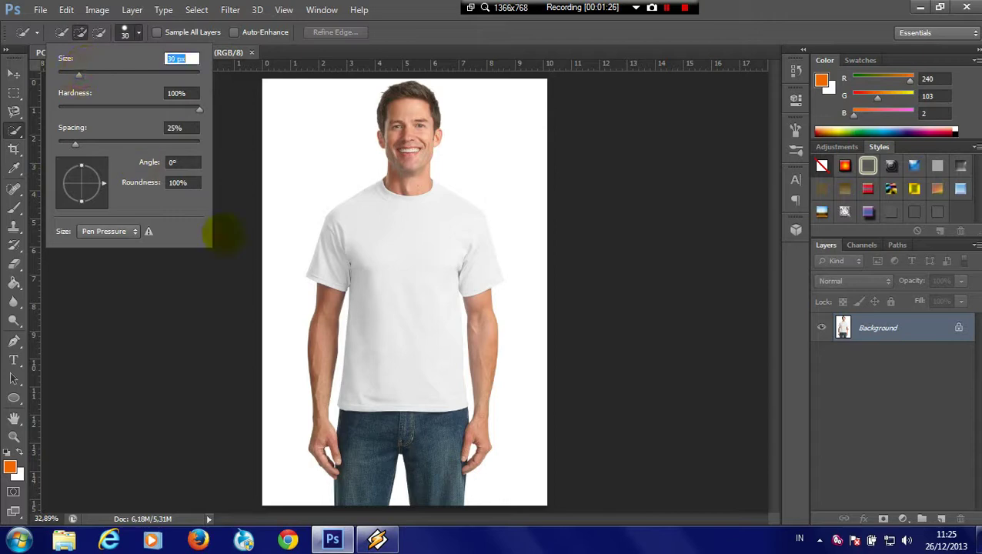
click(235, 230)
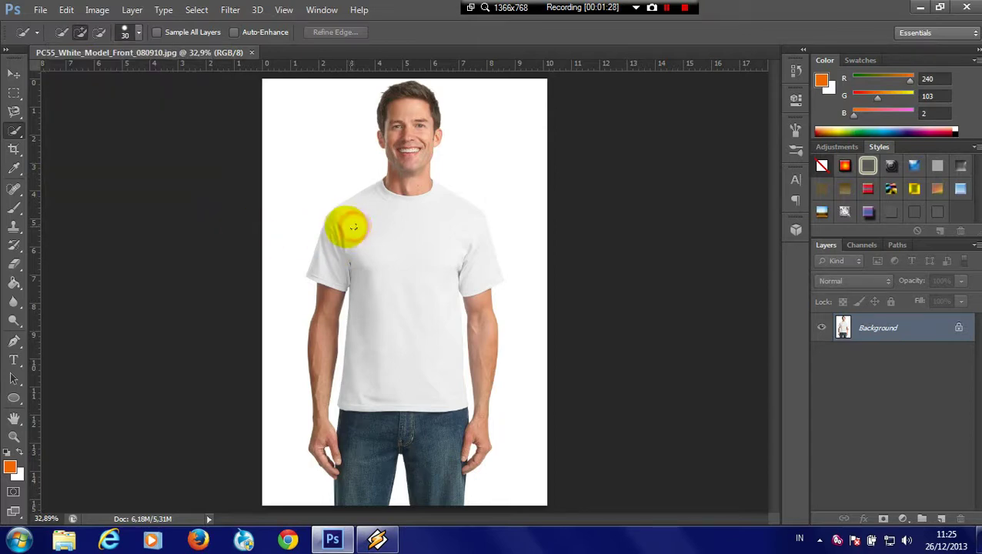
Select the white T-shirt and copy it to a new layer with Layer Via Copy
click(348, 228)
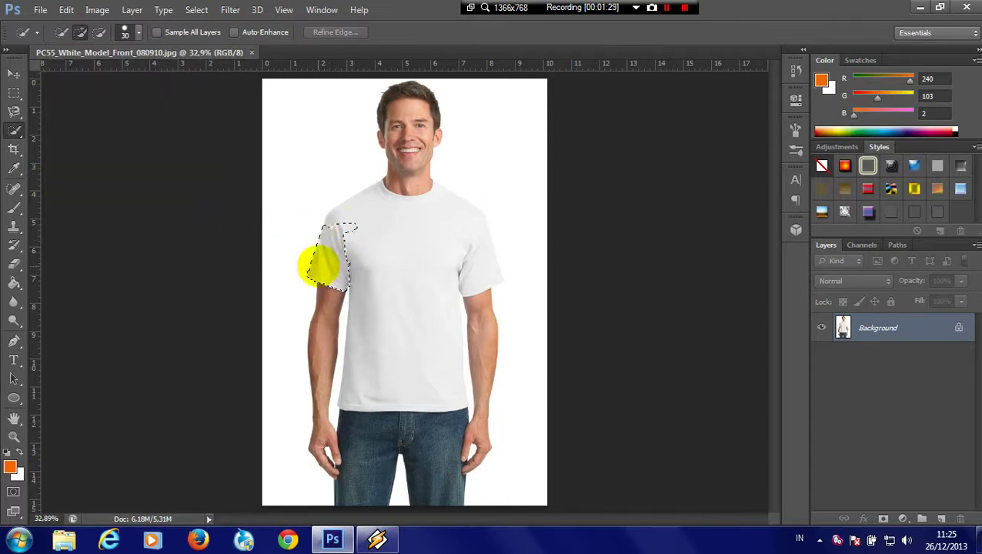
mouse_move(336, 212)
mouse_down()
mouse_move(378, 191)
mouse_move(412, 202)
mouse_move(439, 188)
mouse_move(467, 220)
mouse_move(478, 281)
mouse_up()
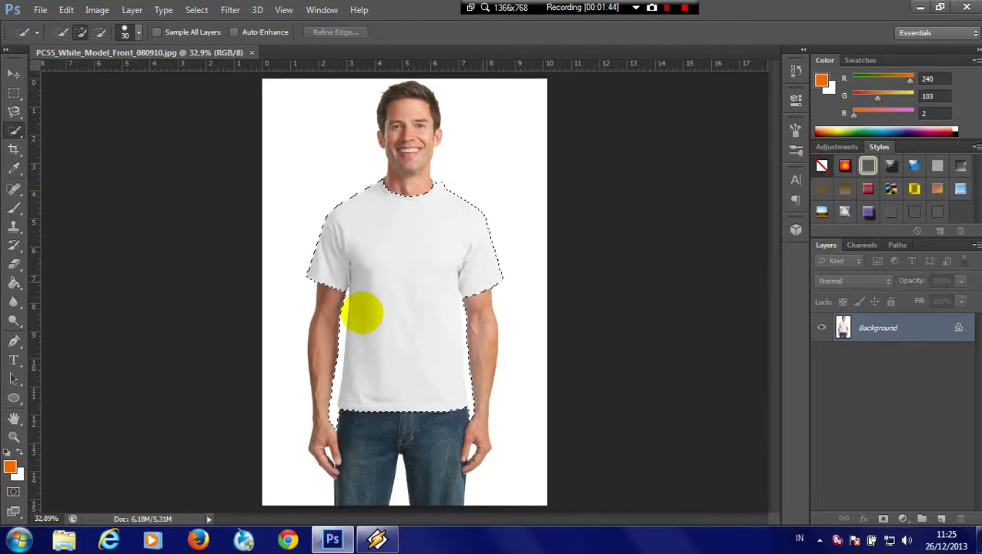
right_click(398, 304)
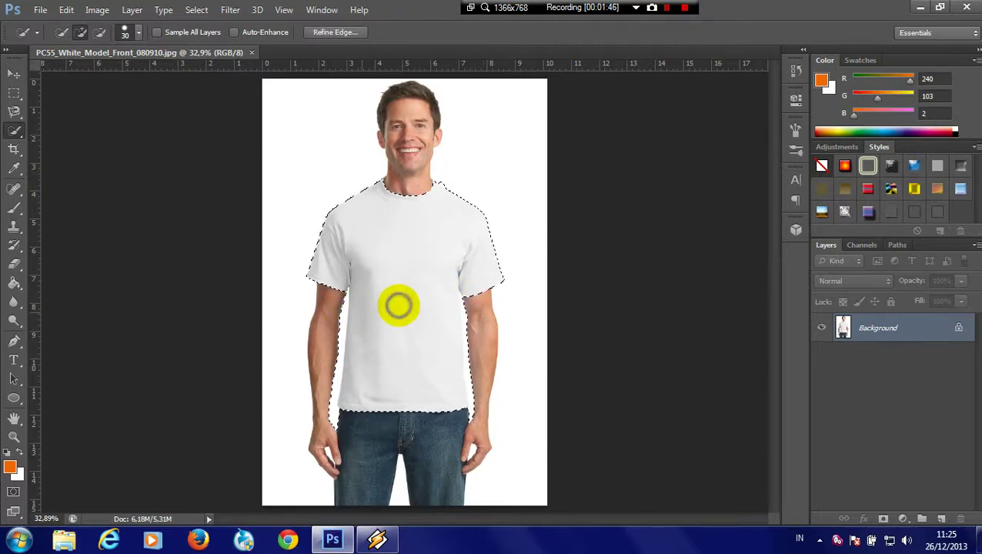
click(450, 333)
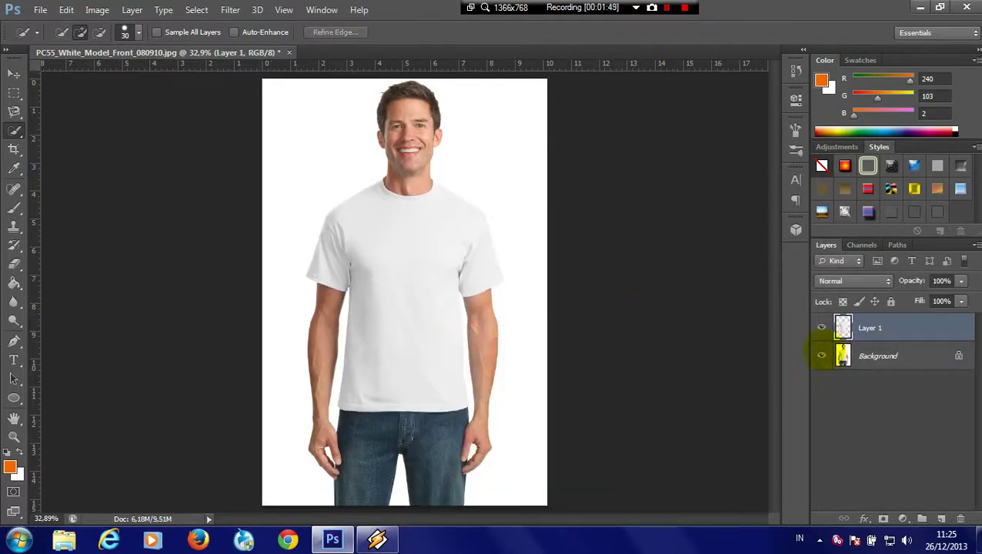
Hide the Background layer and zoom in on the shirt
click(821, 355)
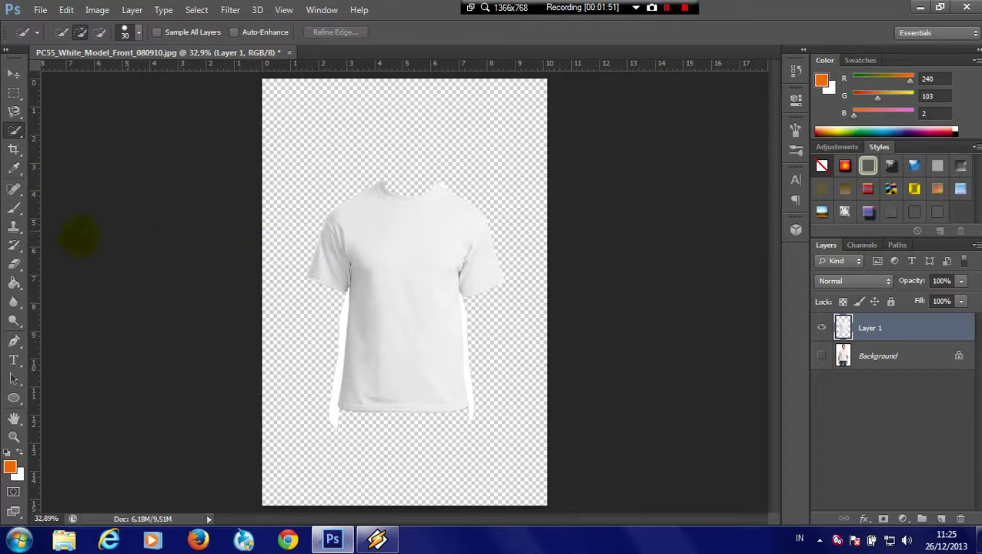
click(14, 436)
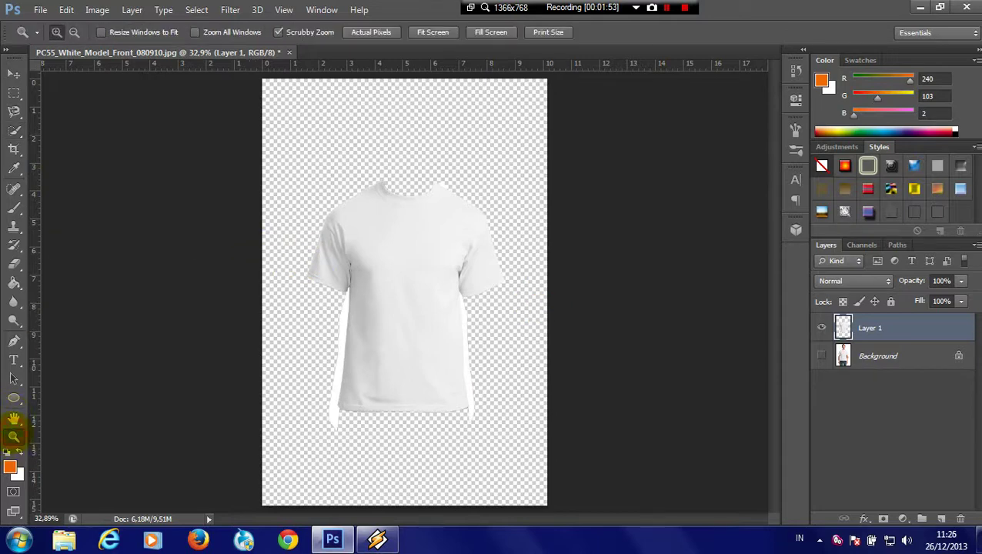
click(362, 311)
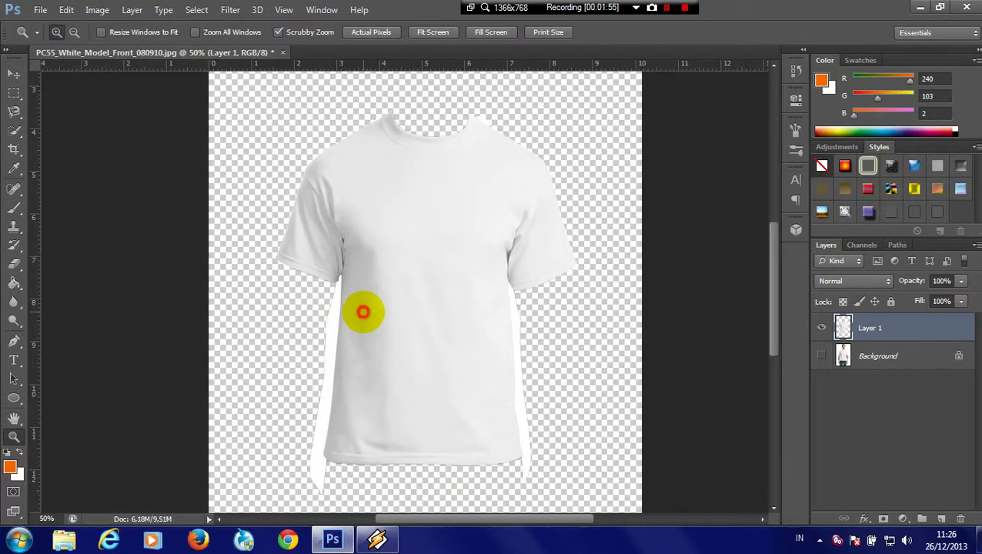
click(363, 311)
Set up the Eraser tool with a hard round brush at 37 px
click(14, 245)
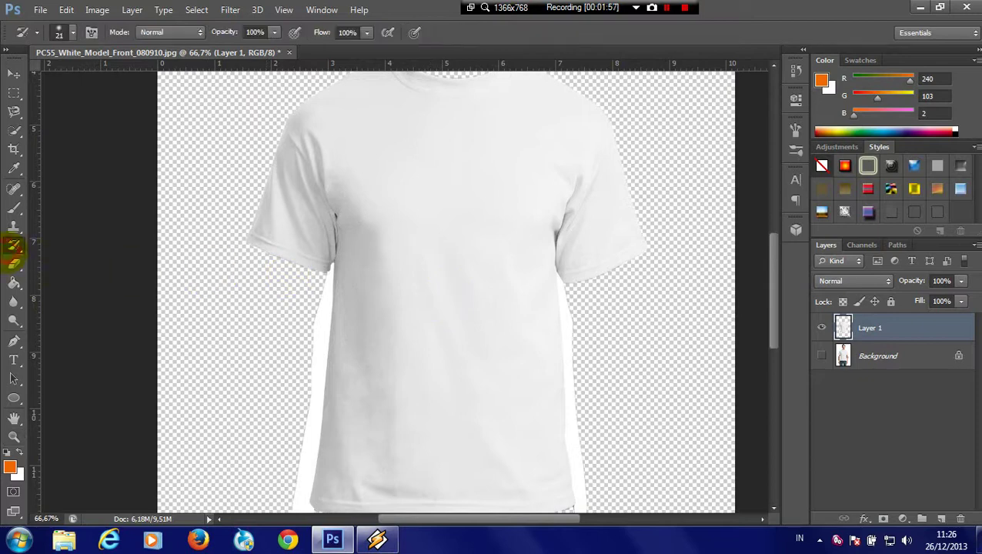
click(14, 263)
right_click(268, 304)
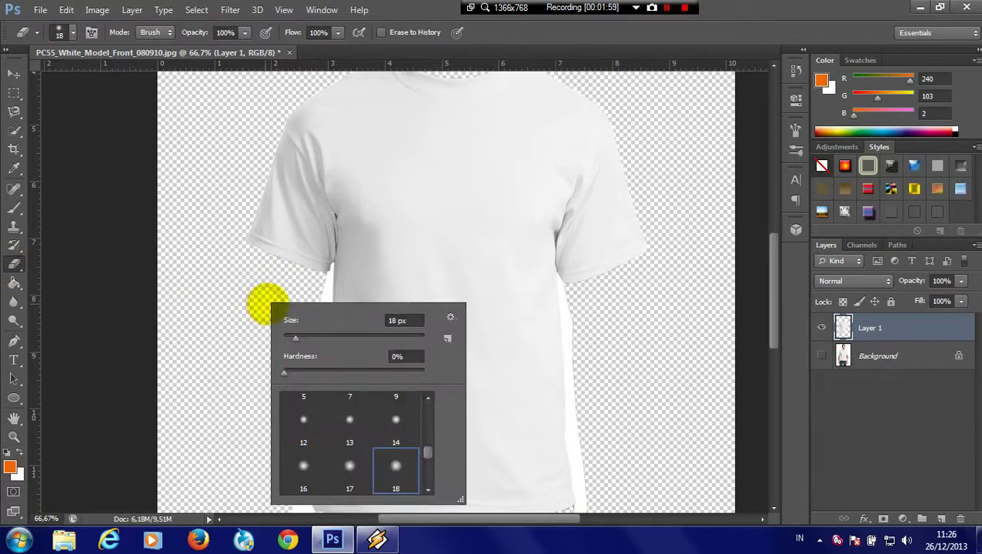
drag(296, 337, 307, 338)
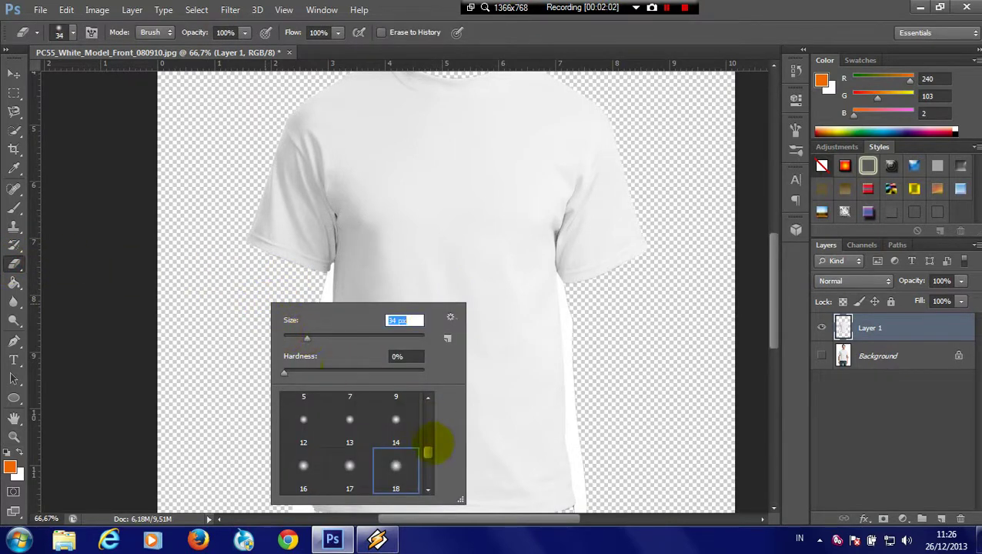
scroll(428, 445, up, 3)
click(395, 410)
click(174, 352)
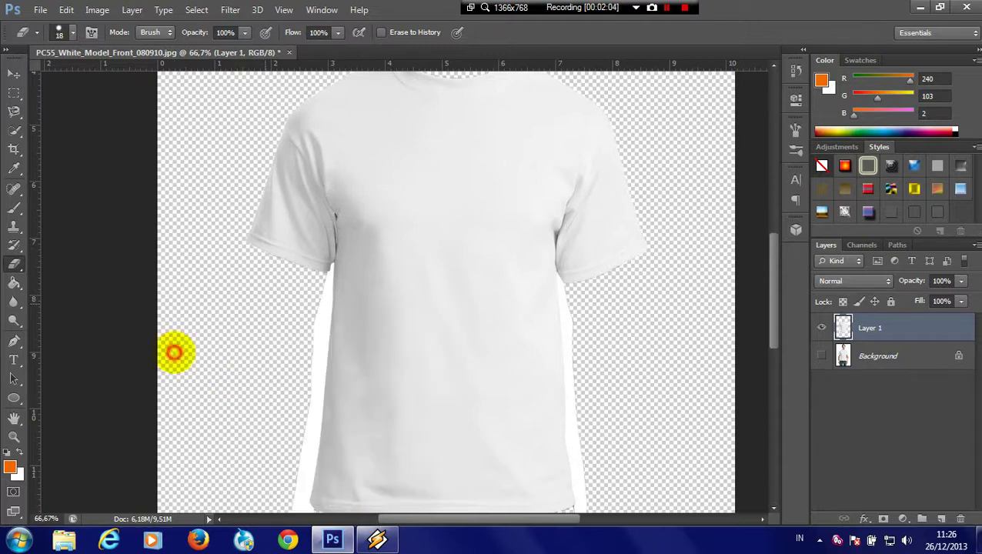
right_click(277, 362)
drag(306, 359, 315, 359)
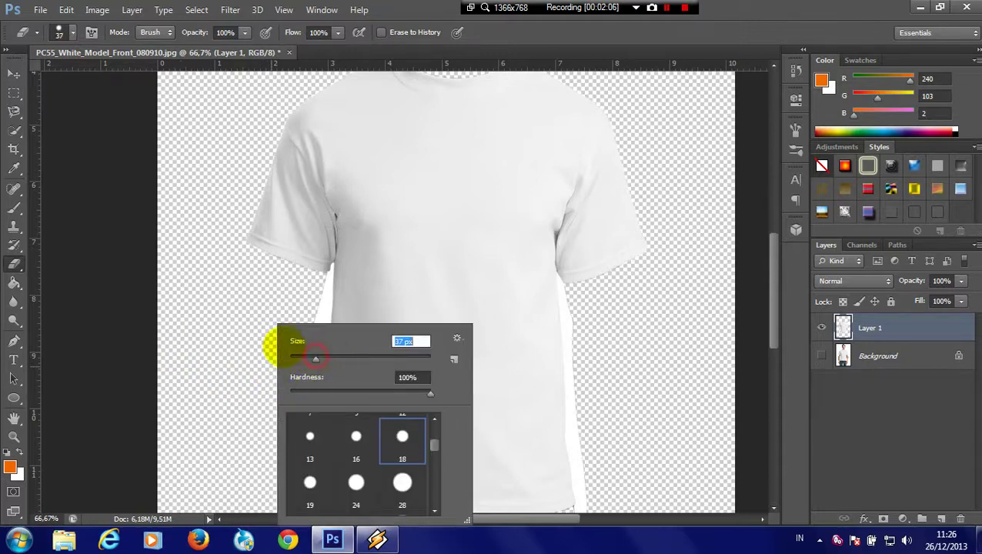
click(209, 317)
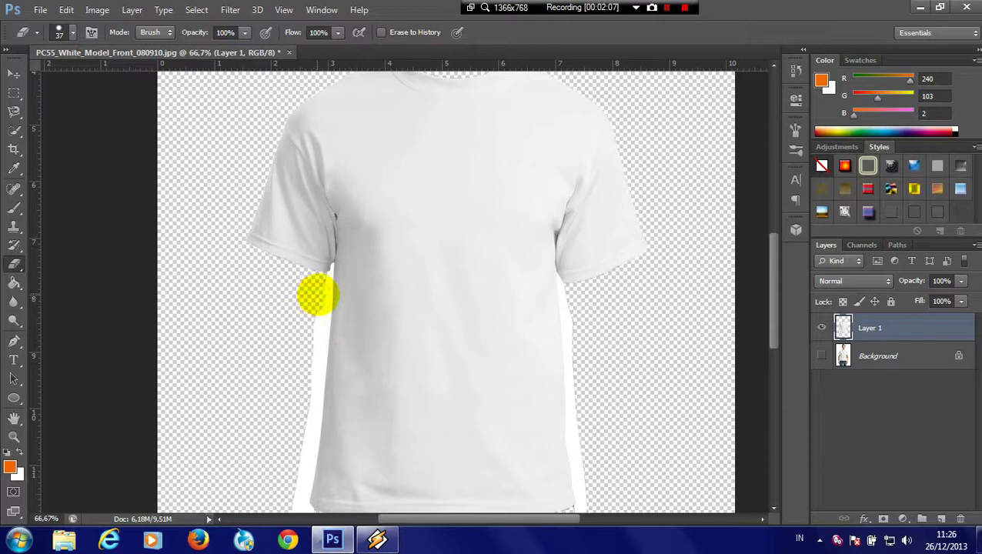
Erase the white fringe along the shirt's left and right edges and under the right armpit
mouse_move(318, 295)
mouse_down()
mouse_move(320, 285)
mouse_move(300, 497)
mouse_up()
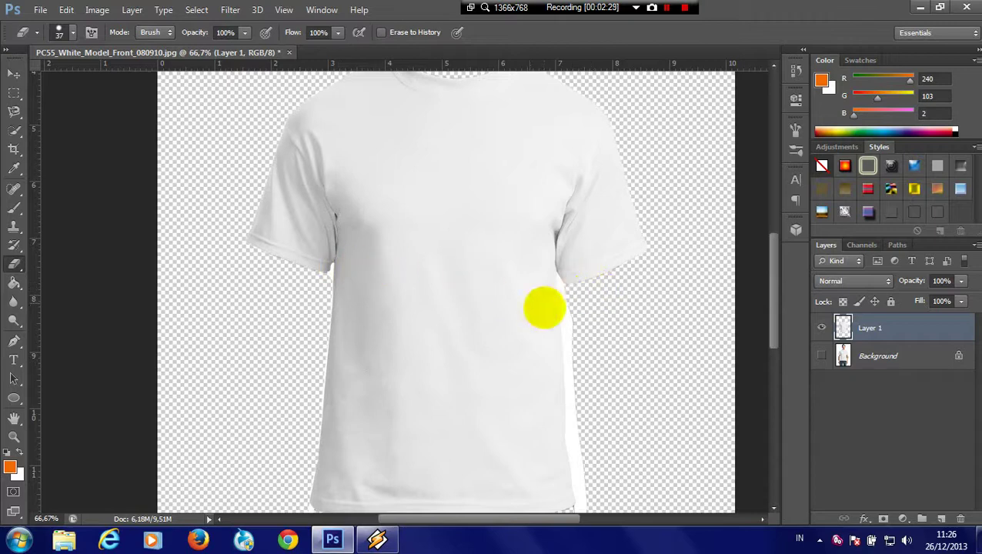
mouse_move(570, 313)
mouse_down()
mouse_move(568, 293)
mouse_move(570, 337)
mouse_move(590, 331)
mouse_up()
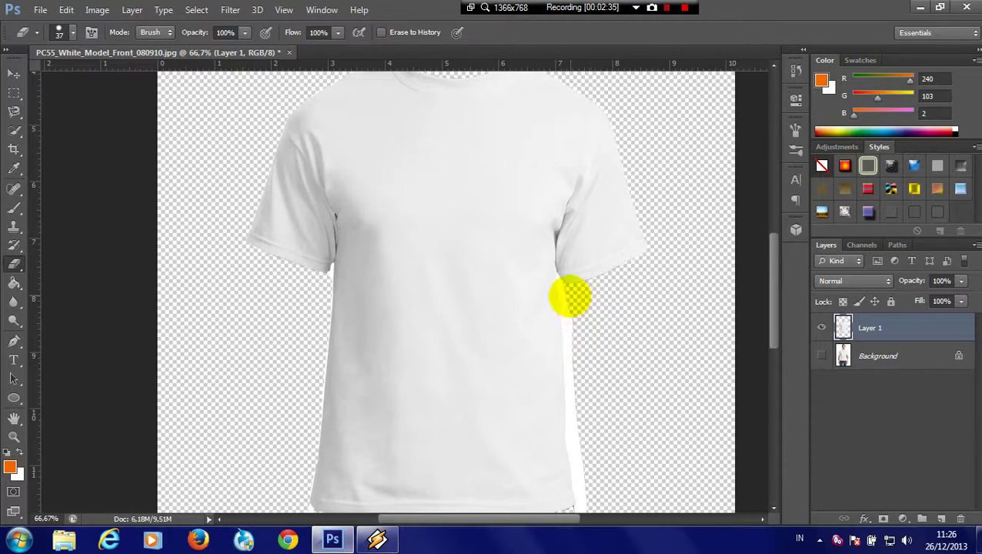
mouse_move(568, 295)
mouse_down()
mouse_move(581, 498)
mouse_move(586, 504)
mouse_move(603, 493)
mouse_up()
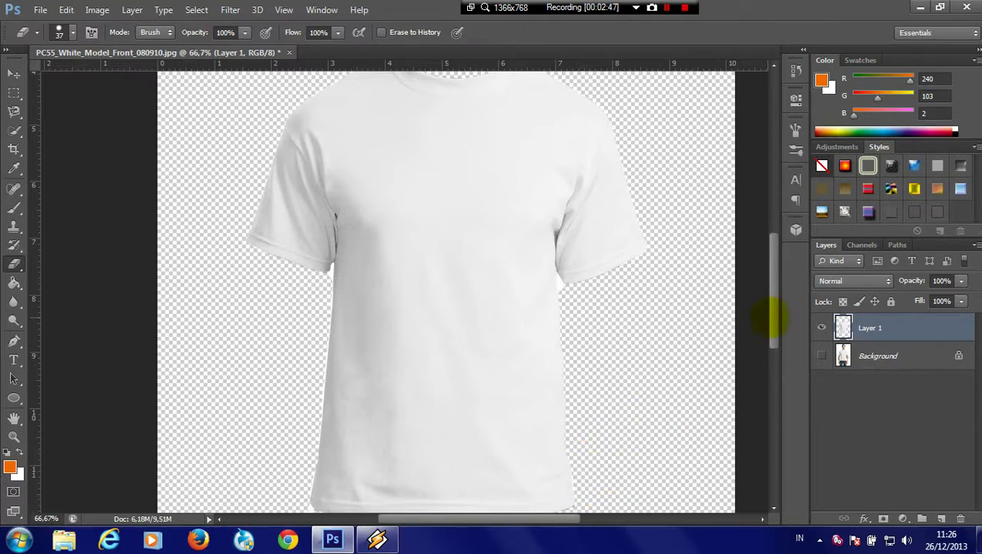
Erase the white fringe at the shirt's bottom-right and bottom-left hem corners
drag(774, 316, 776, 342)
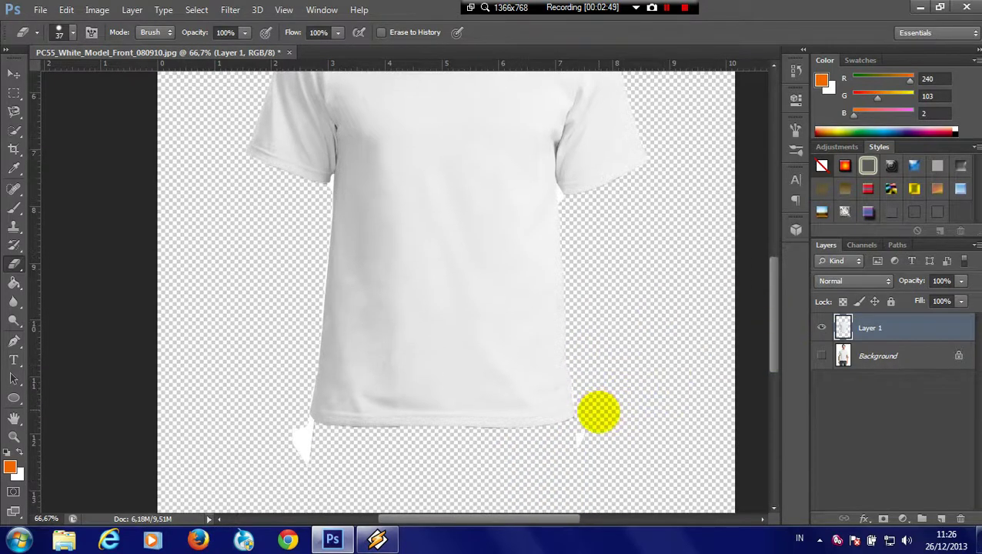
mouse_move(599, 410)
mouse_down()
mouse_move(575, 445)
mouse_move(586, 443)
mouse_up()
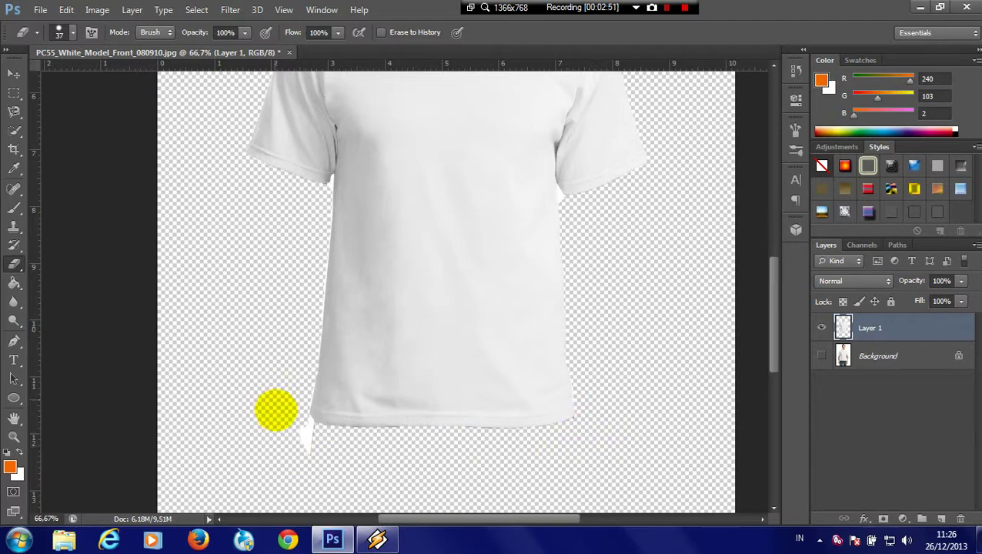
mouse_move(272, 408)
mouse_down()
mouse_move(301, 452)
mouse_move(304, 422)
mouse_move(318, 423)
mouse_up()
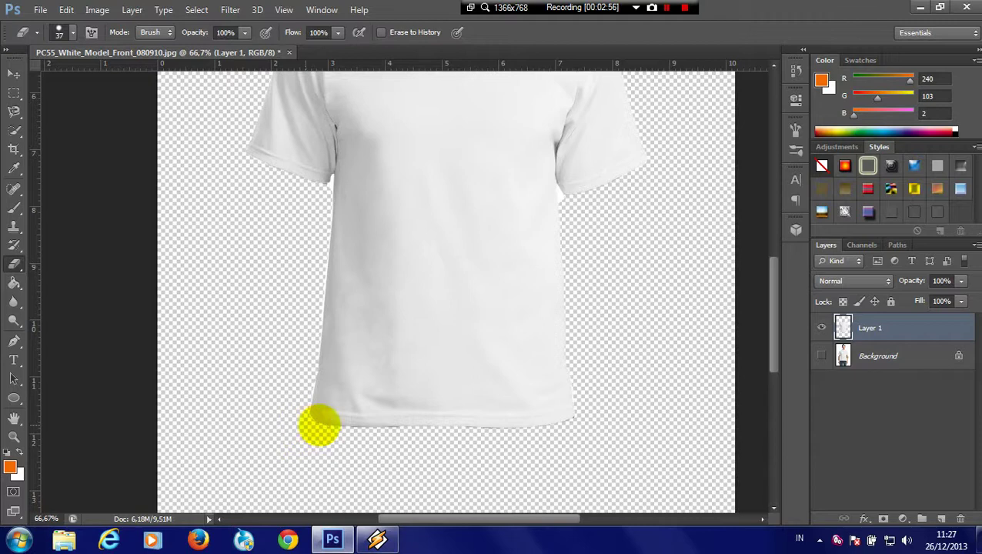
Shrink the eraser to 9 px, clean the armpit fringe, and fit the image on screen
drag(776, 346, 772, 322)
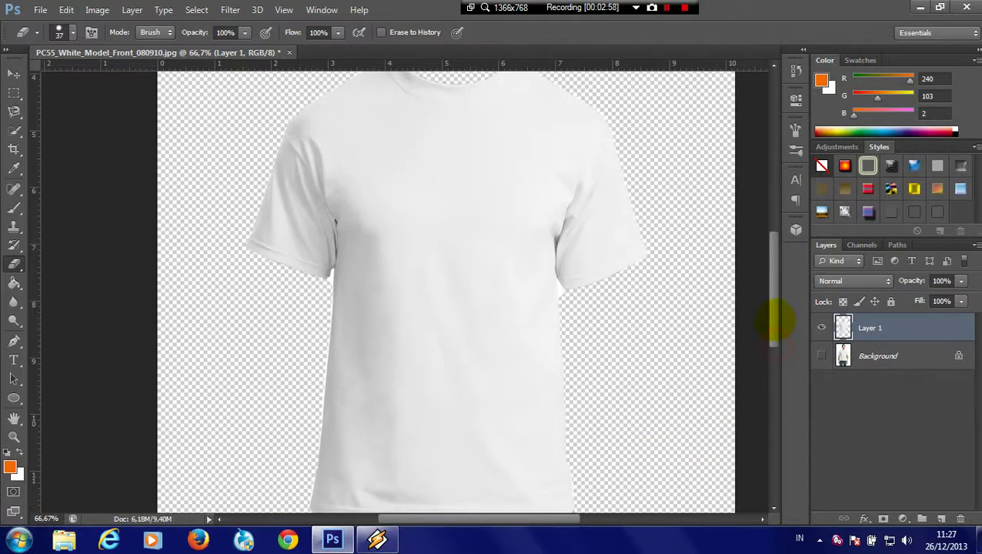
right_click(646, 347)
click(675, 351)
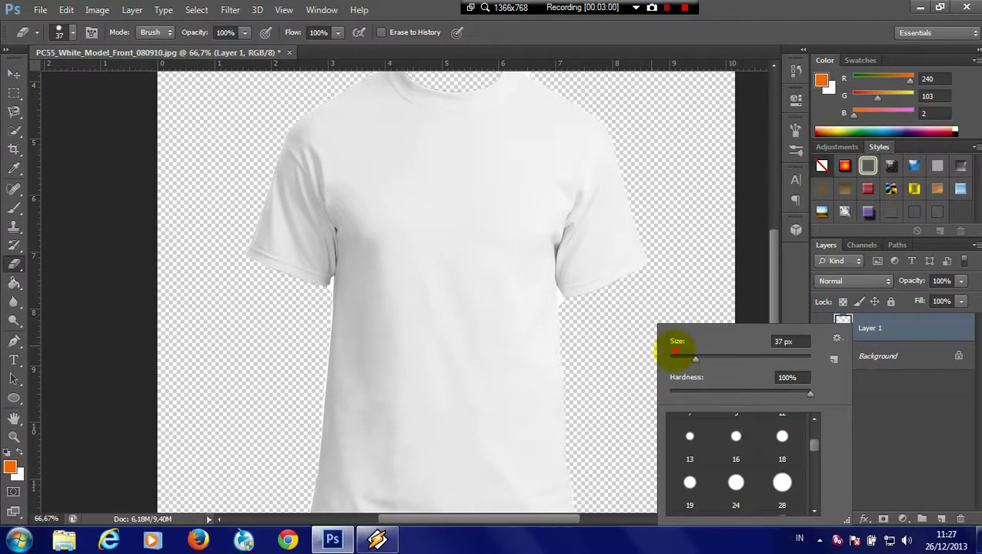
click(570, 307)
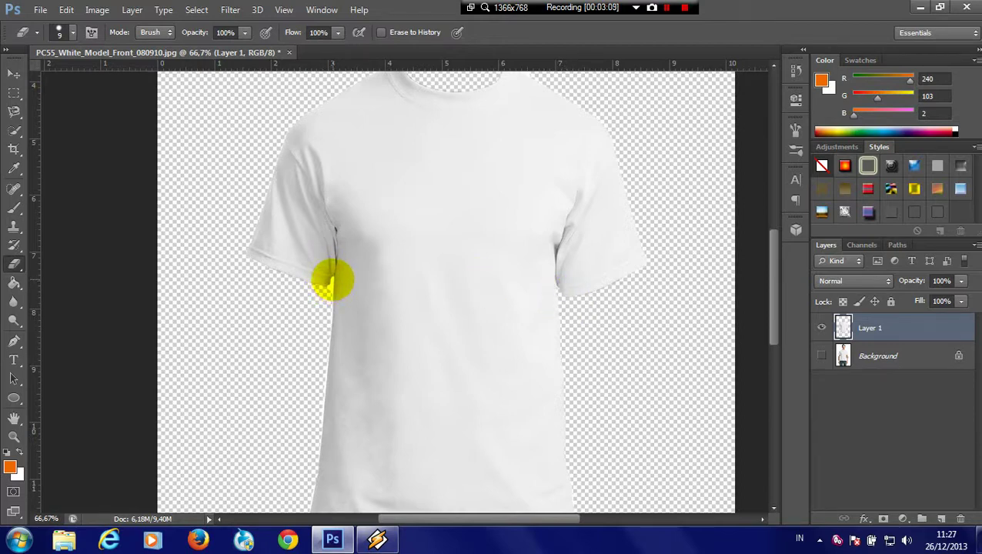
drag(332, 282, 331, 292)
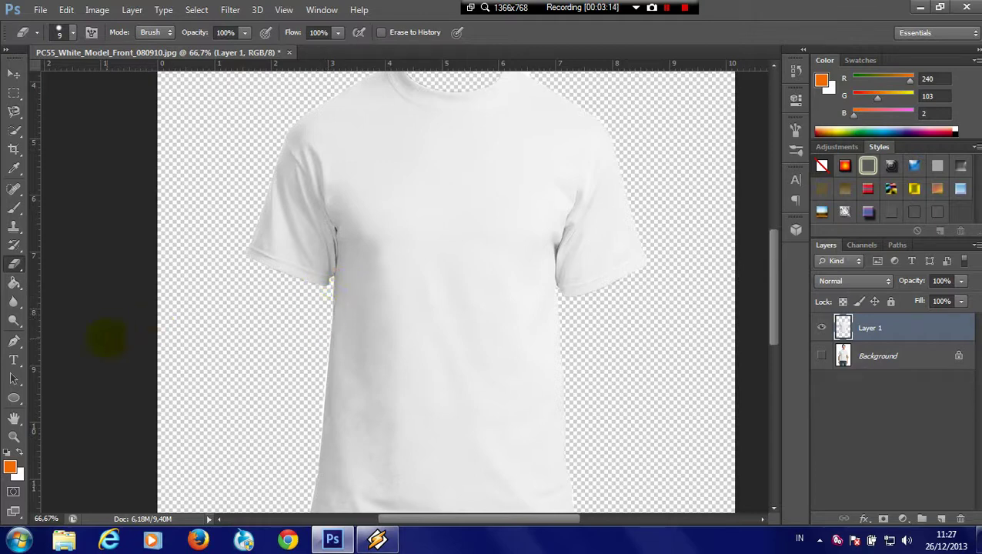
click(14, 435)
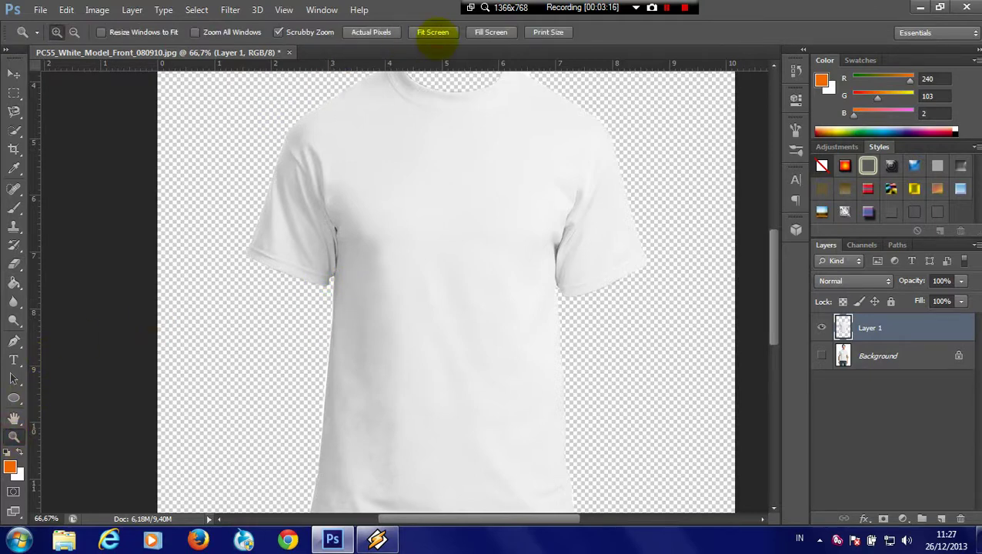
click(433, 33)
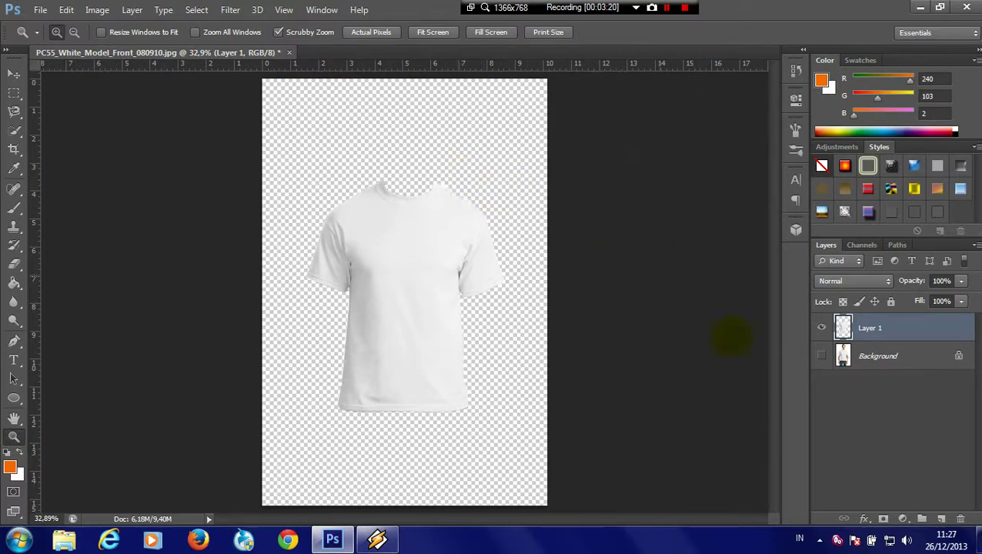
Show the Background again and add a new Layer 2 beneath Layer 1
click(822, 355)
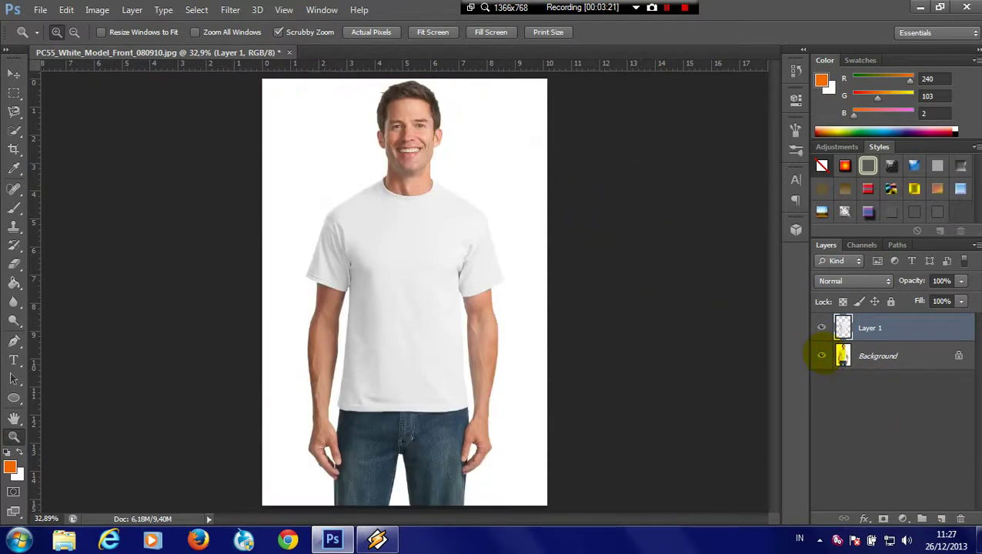
click(822, 355)
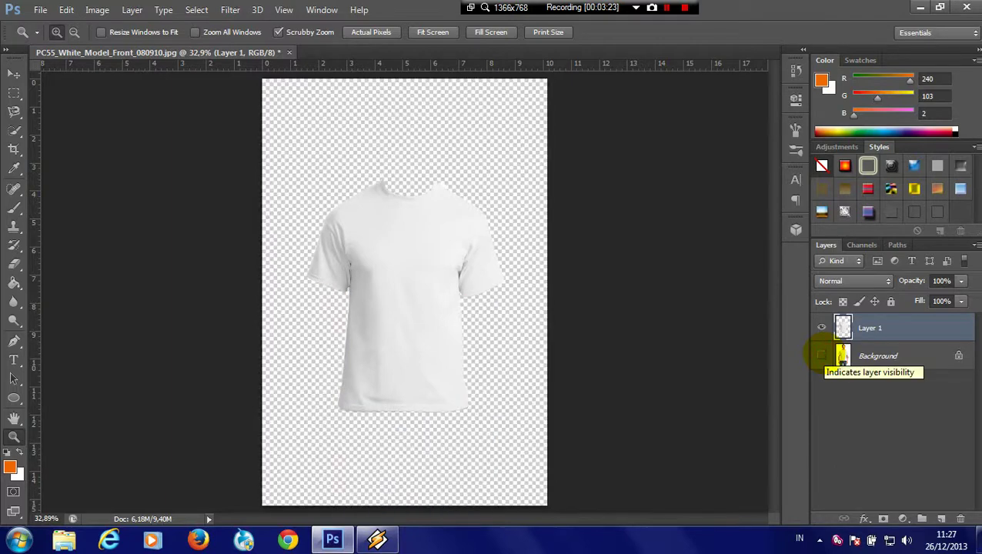
click(823, 354)
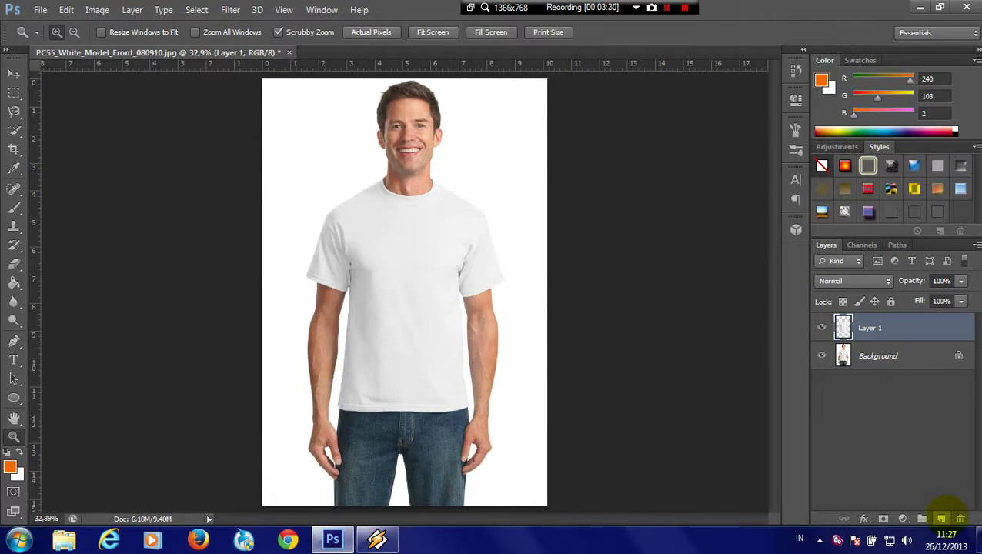
click(941, 519)
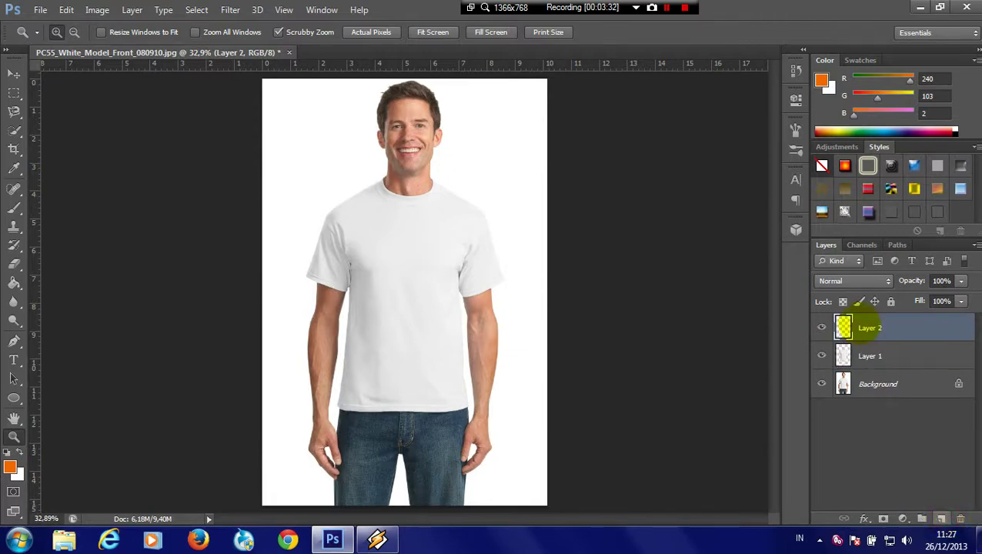
drag(844, 354, 844, 325)
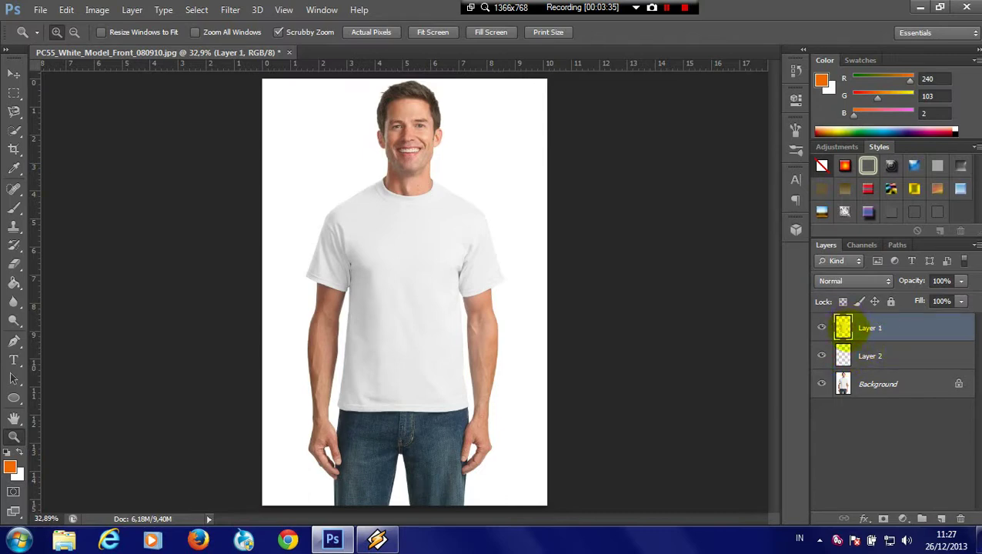
Load Layer 1's pixels as a selection and add a shirt-shaped layer mask to Layer 2
right_click(844, 328)
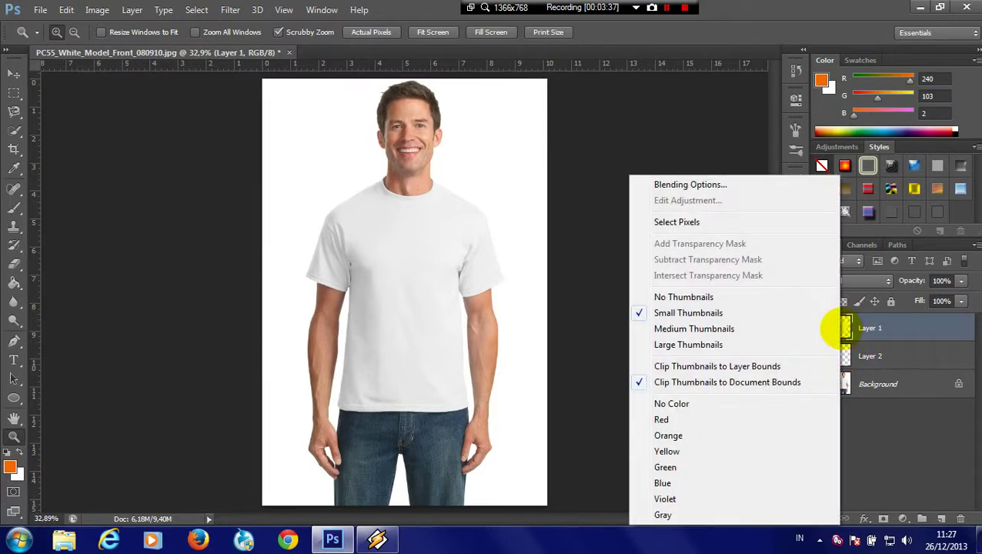
click(735, 222)
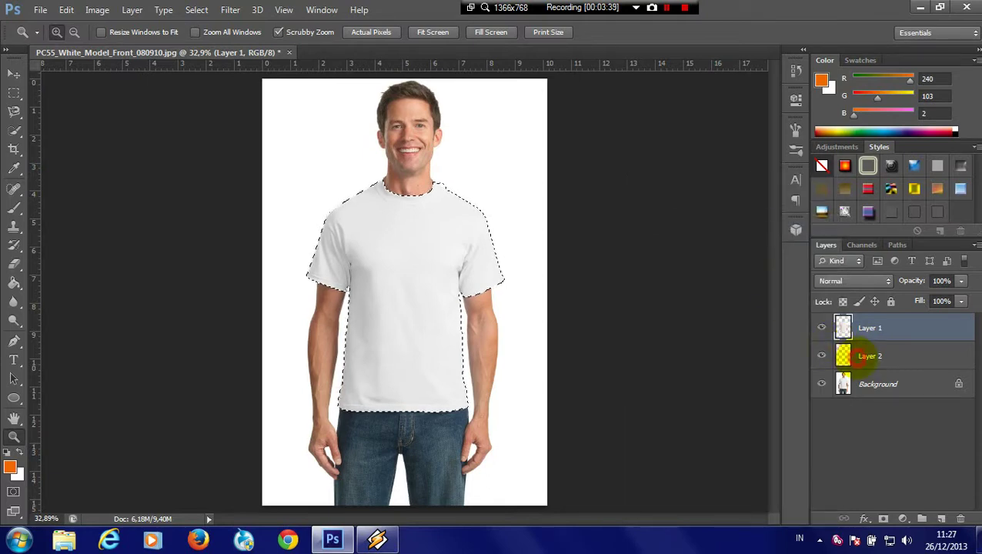
click(870, 356)
click(883, 518)
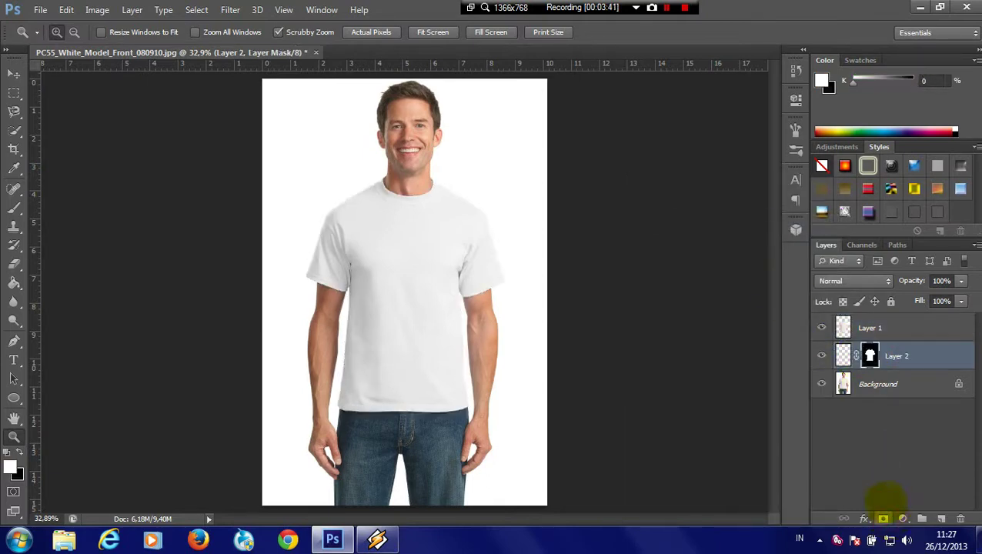
Set Layer 1's blend mode to Multiply
click(841, 327)
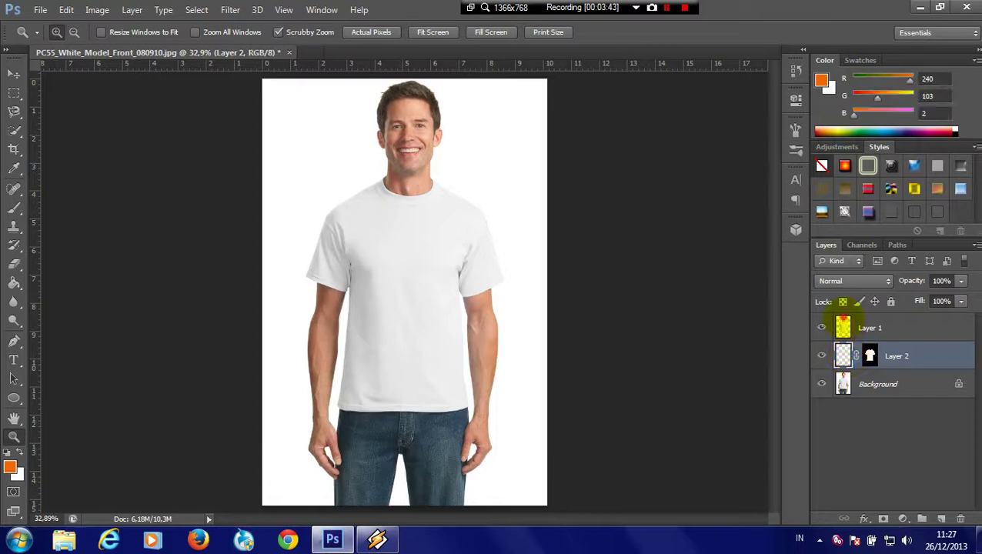
click(832, 281)
scroll(834, 271, down, 1)
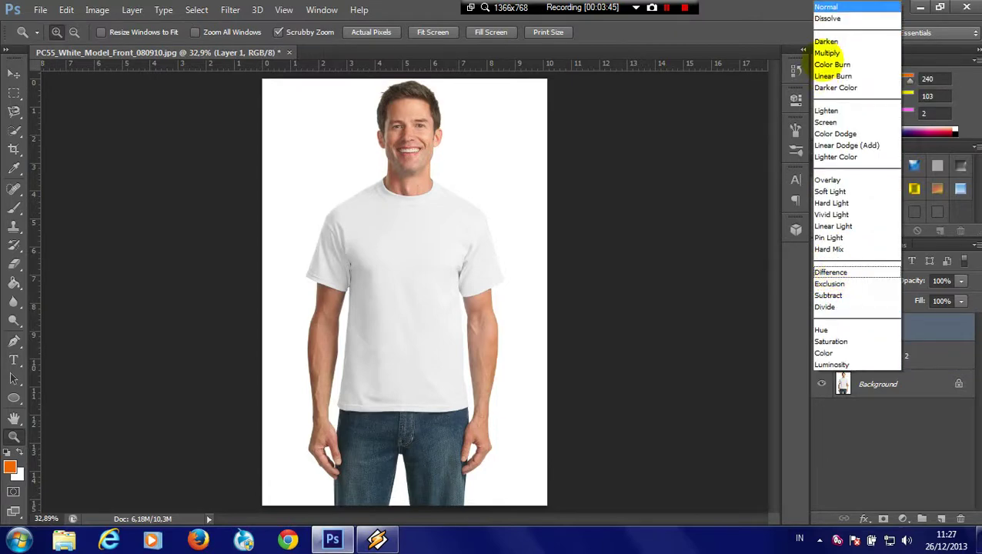
click(827, 52)
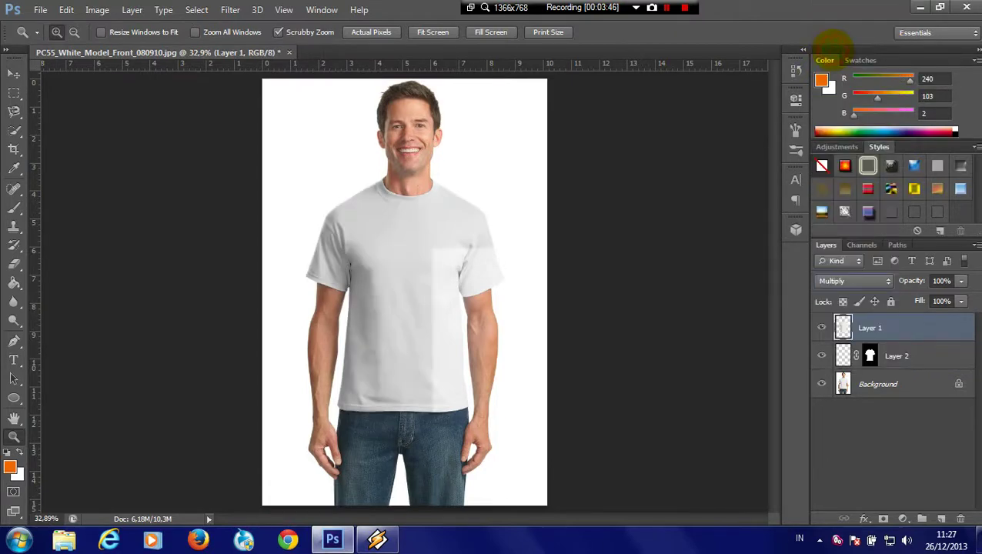
Fill the shirt on Layer 2 with dark grey 535151 using the Paint Bucket
click(841, 355)
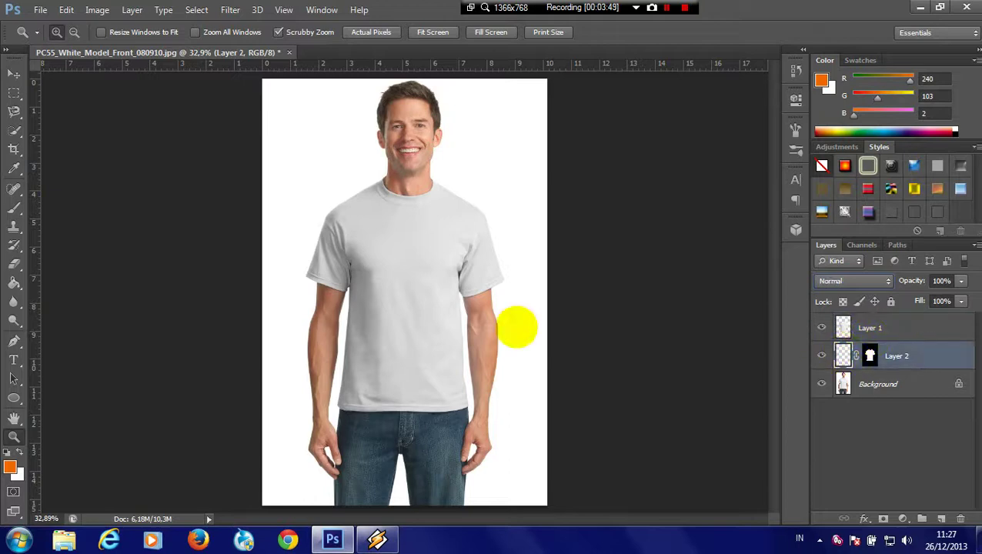
click(10, 467)
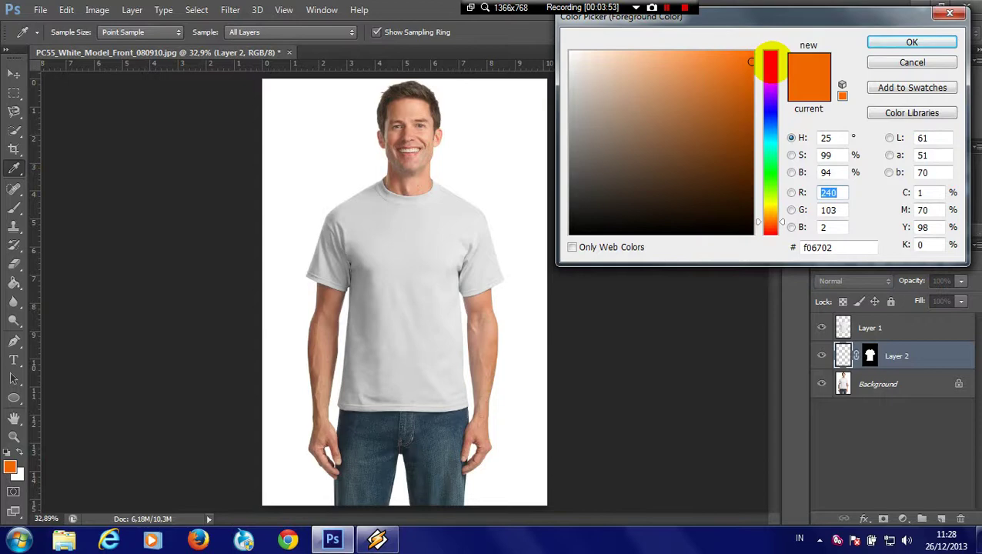
click(771, 56)
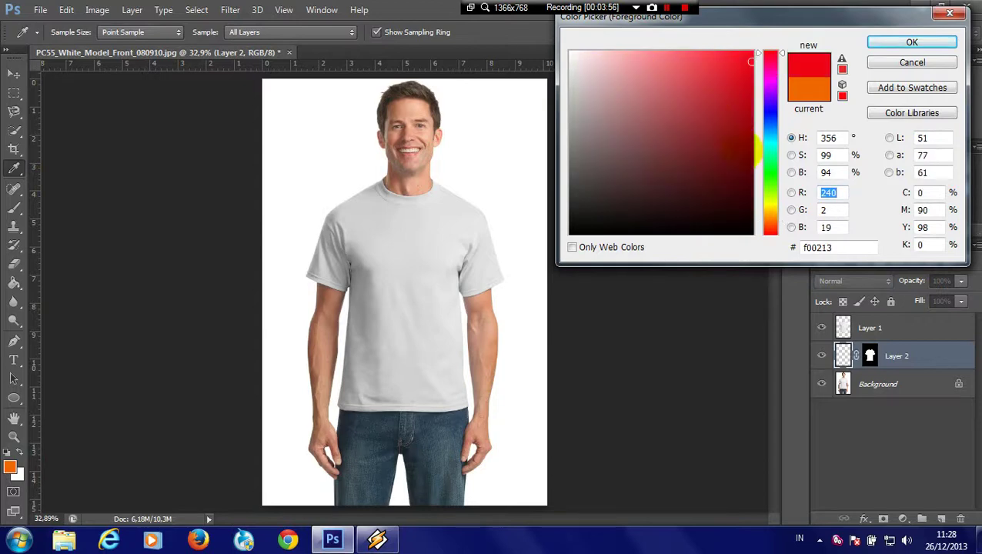
click(575, 171)
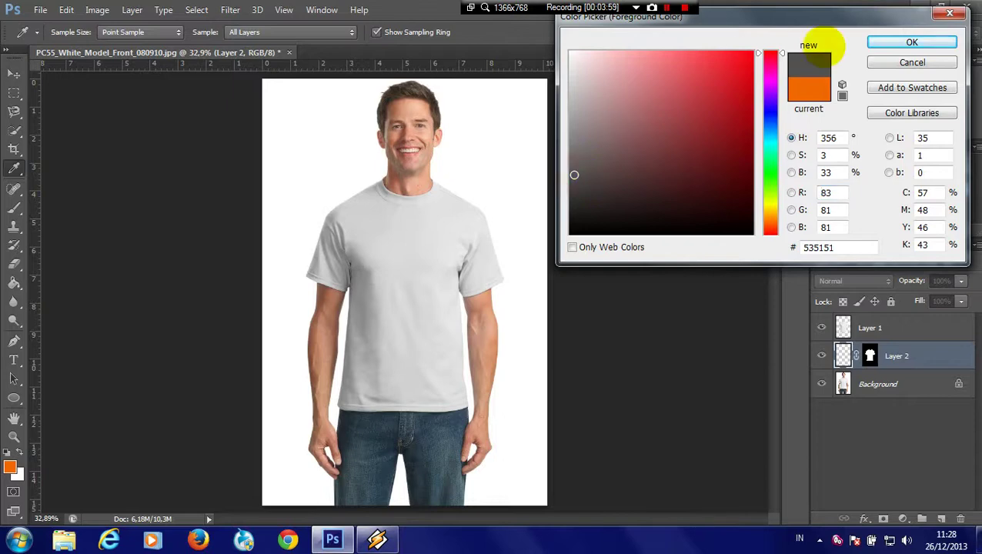
click(912, 42)
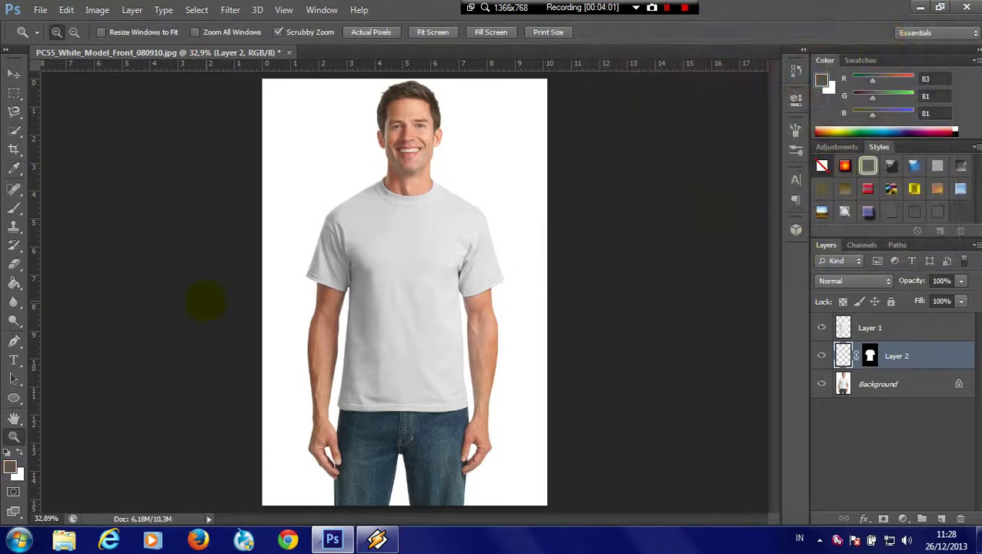
click(14, 283)
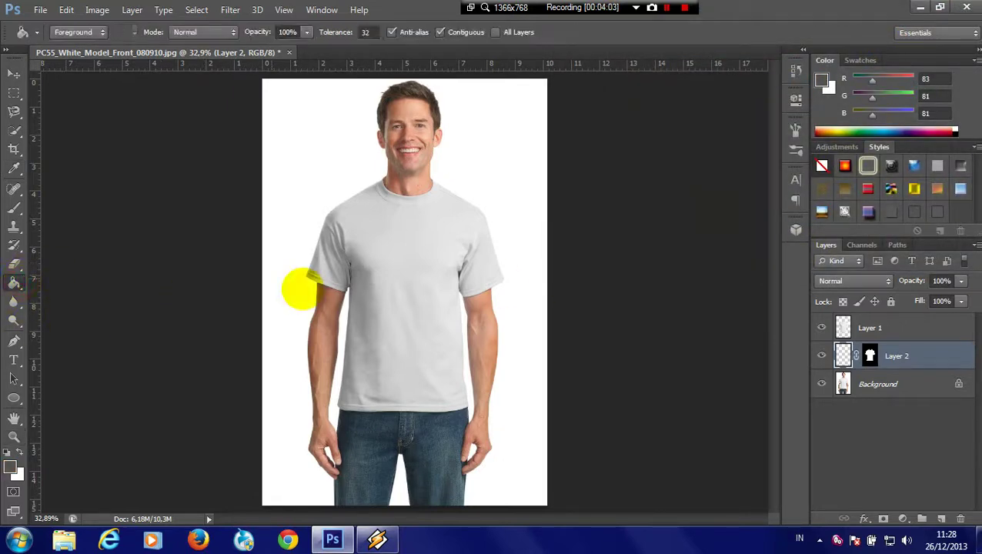
click(397, 287)
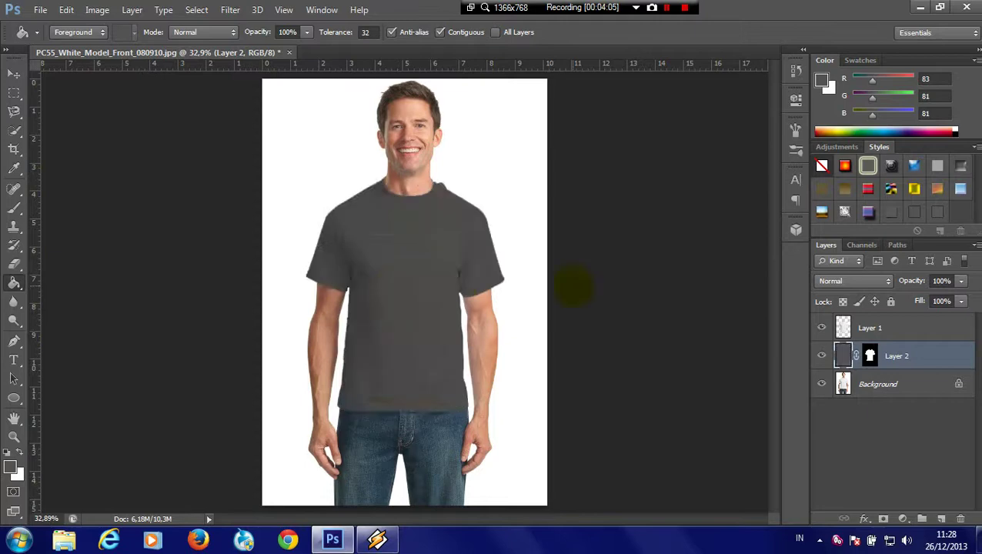
Switch between Layer 2 and Layer 1, ending with Layer 1 selected
click(847, 330)
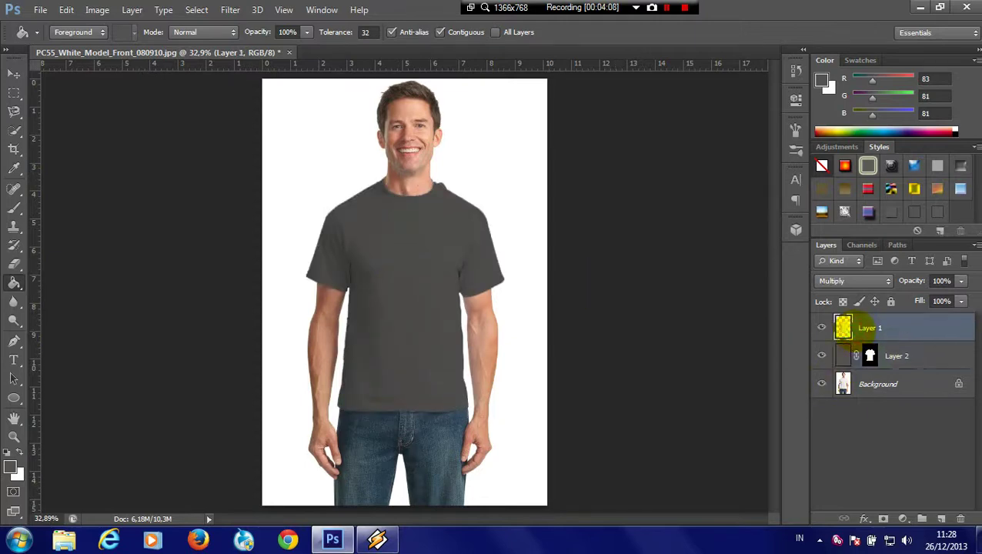
click(842, 353)
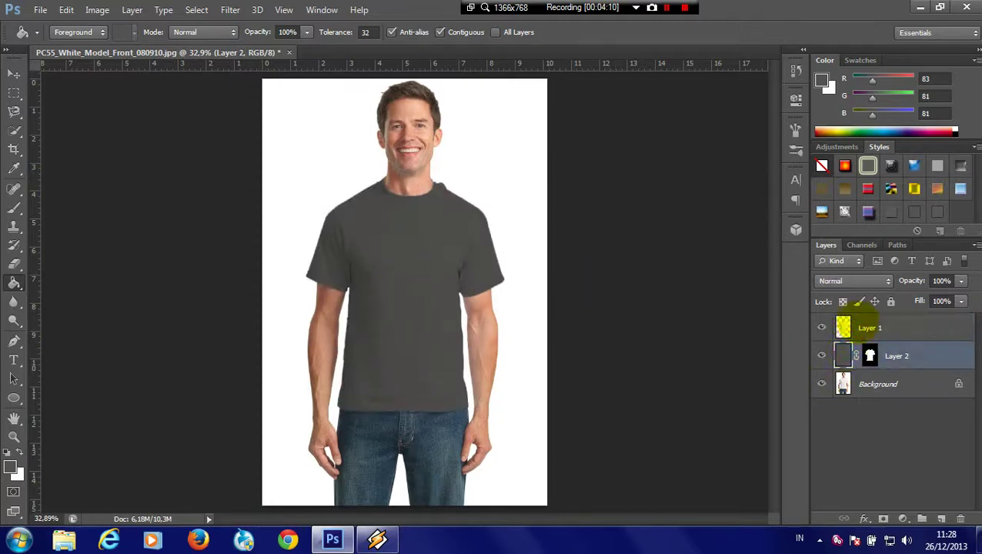
click(857, 327)
click(703, 326)
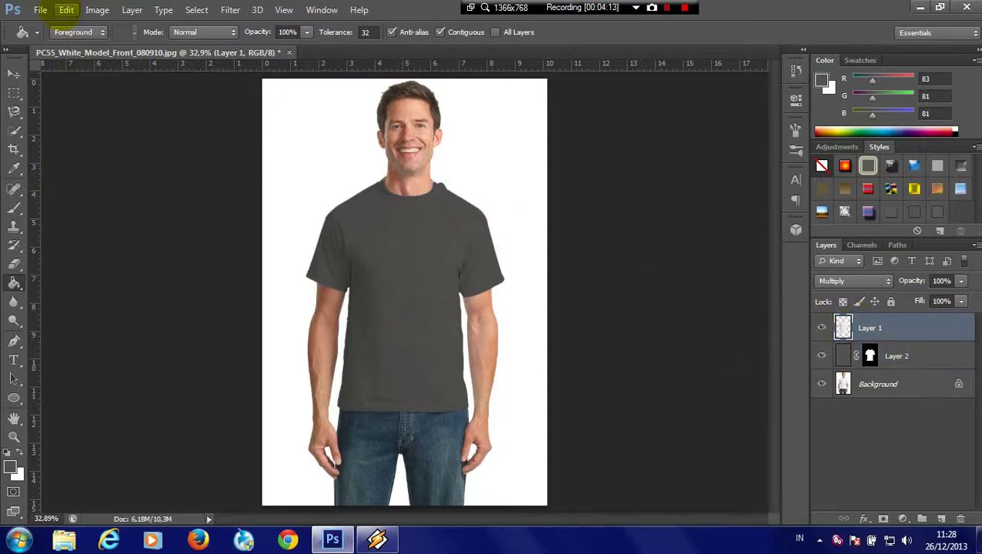
Open the Levels adjustment for Layer 1 from Image > Adjustments
click(66, 9)
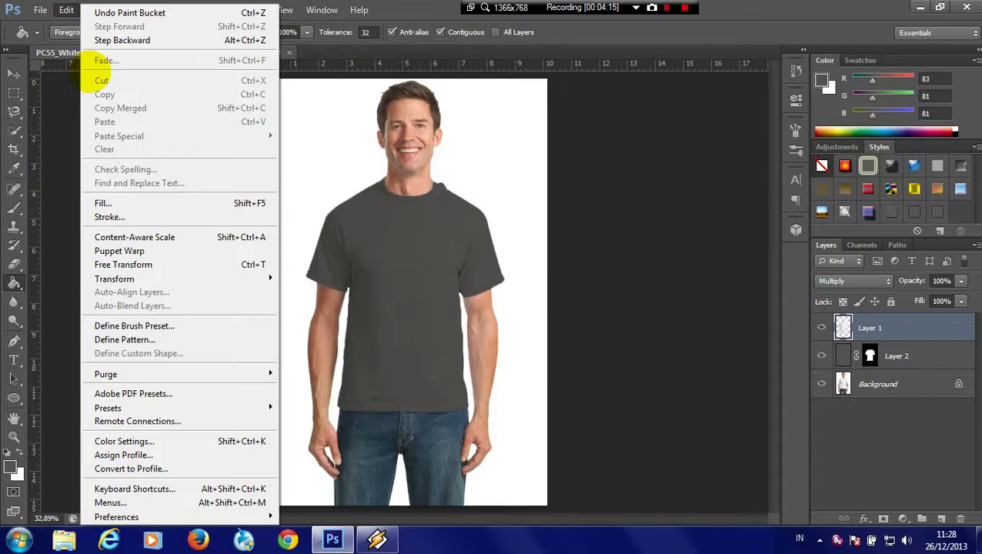
click(59, 107)
click(97, 10)
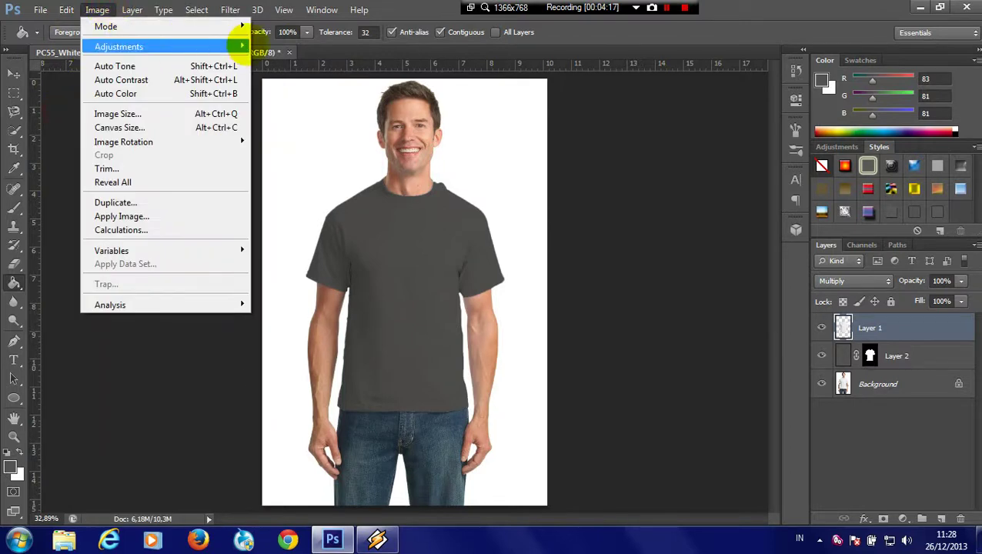
mouse_move(119, 46)
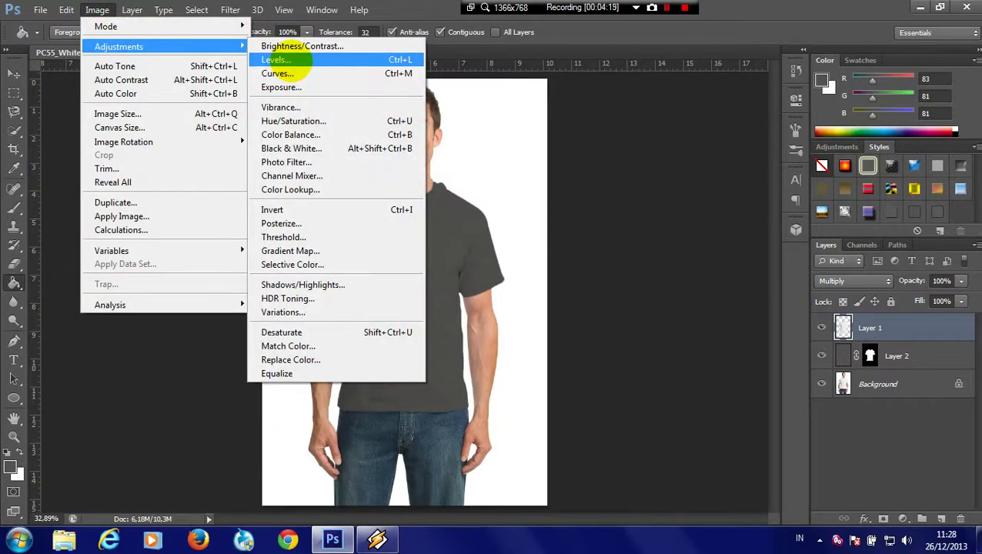
click(289, 59)
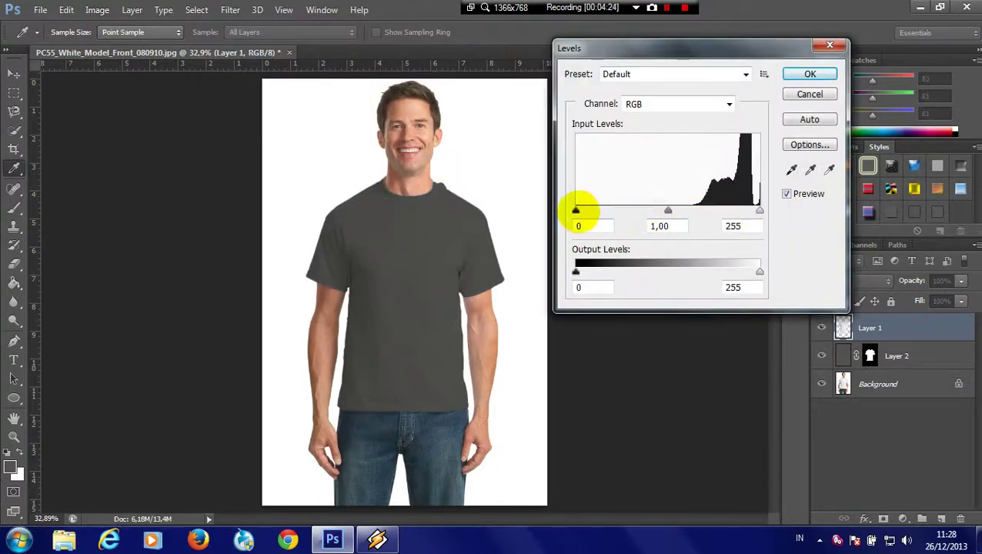
Set Layer 1's Levels to input 0, 0.47, 254 and output 0–220
drag(576, 210, 652, 210)
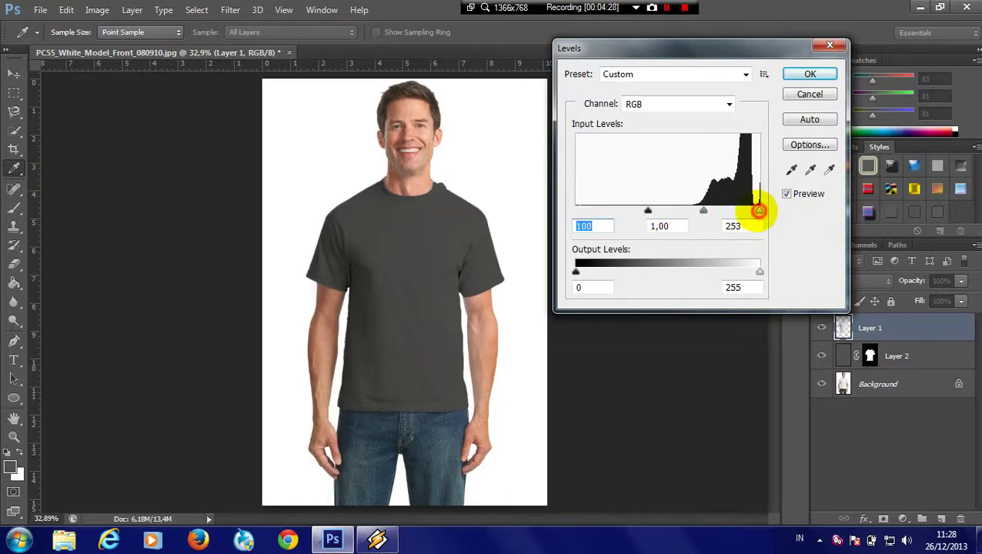
mouse_move(759, 210)
mouse_down()
mouse_move(732, 210)
mouse_move(778, 188)
mouse_up()
mouse_move(576, 272)
mouse_down()
mouse_move(702, 272)
mouse_move(559, 274)
mouse_up()
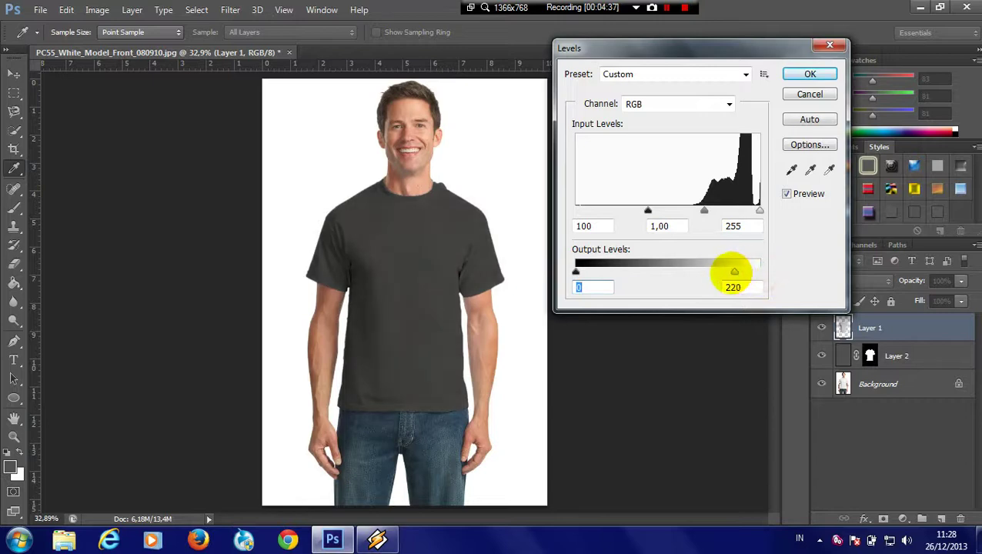
drag(760, 272, 735, 272)
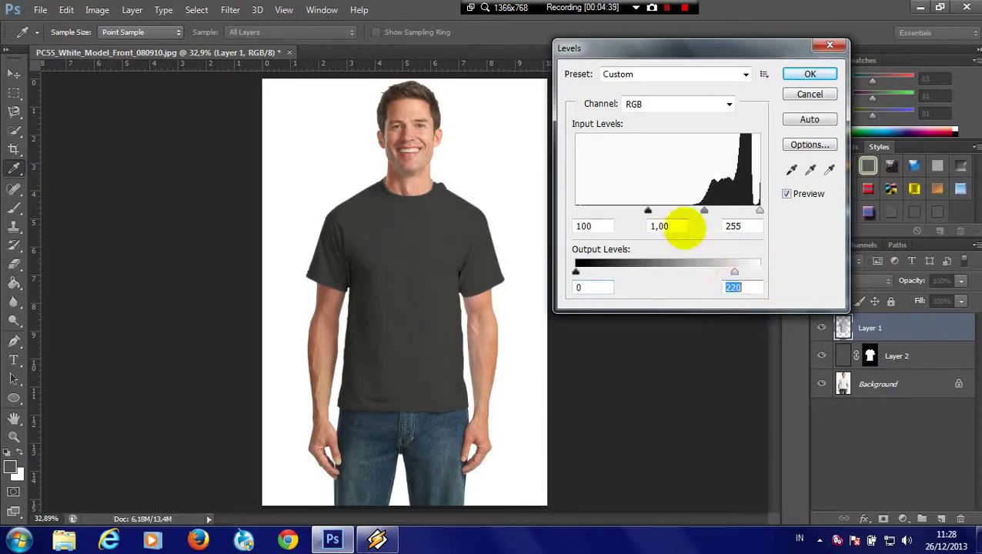
drag(703, 210, 708, 210)
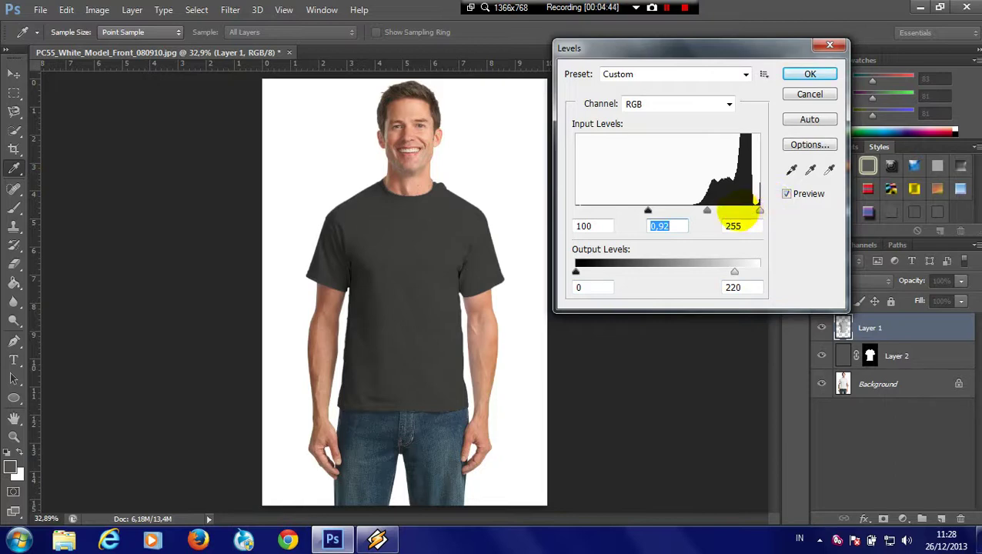
drag(760, 211, 723, 210)
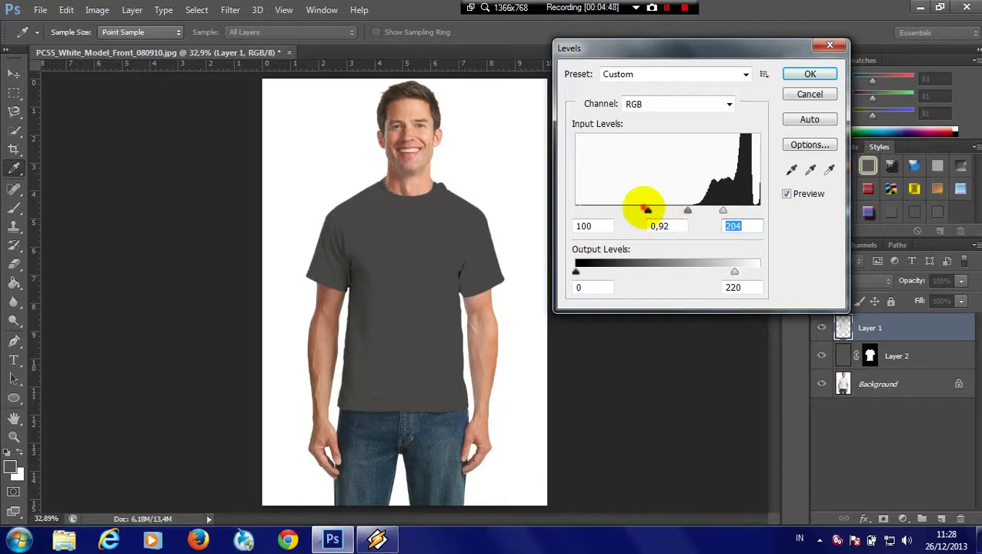
drag(647, 210, 570, 209)
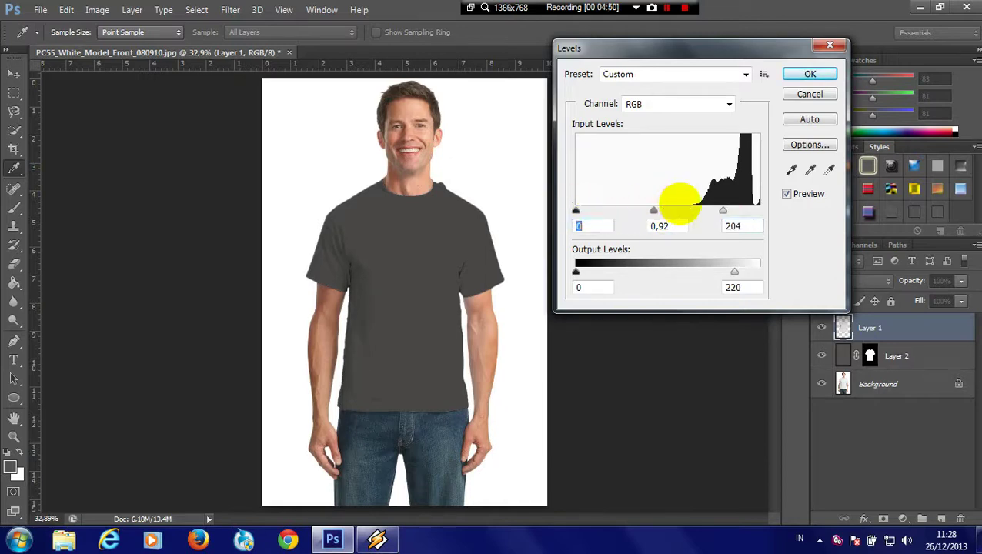
drag(654, 210, 684, 211)
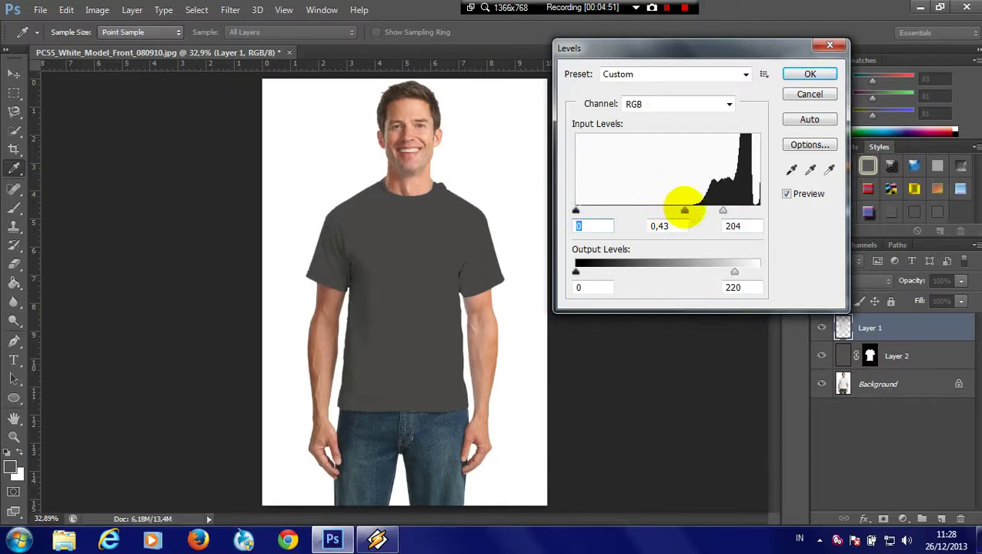
drag(723, 210, 753, 210)
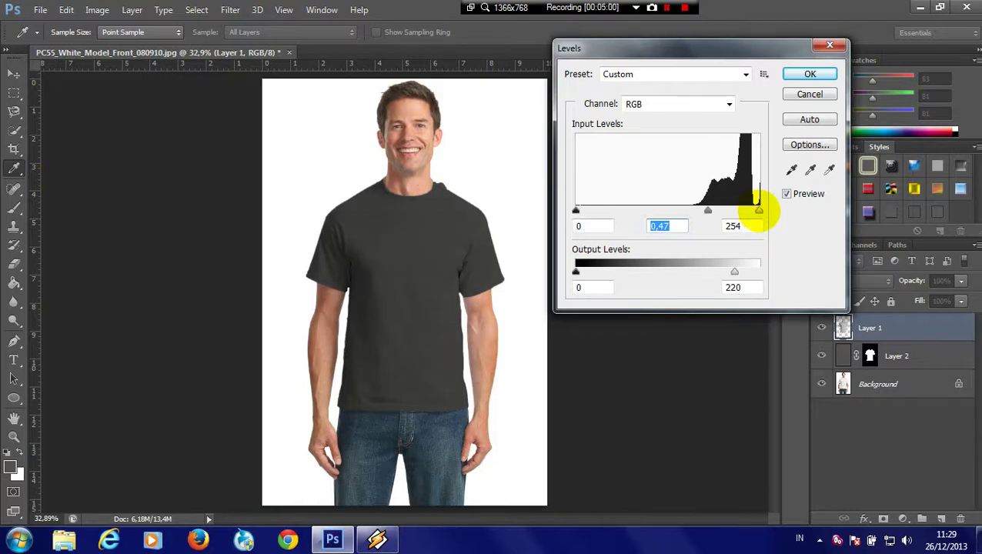
click(759, 210)
Apply the Levels, then set the foreground colour to red da1414 for Layer 2
click(817, 75)
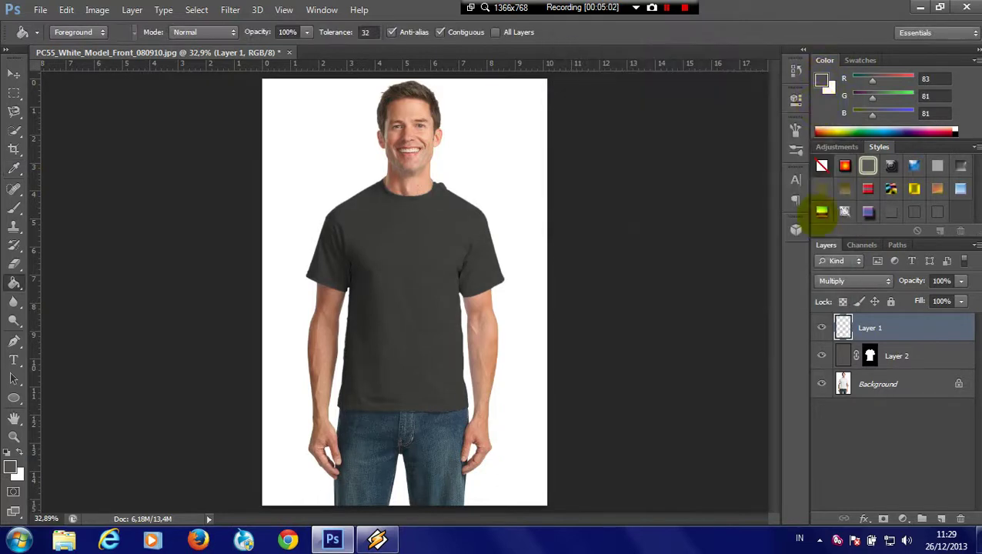
click(845, 355)
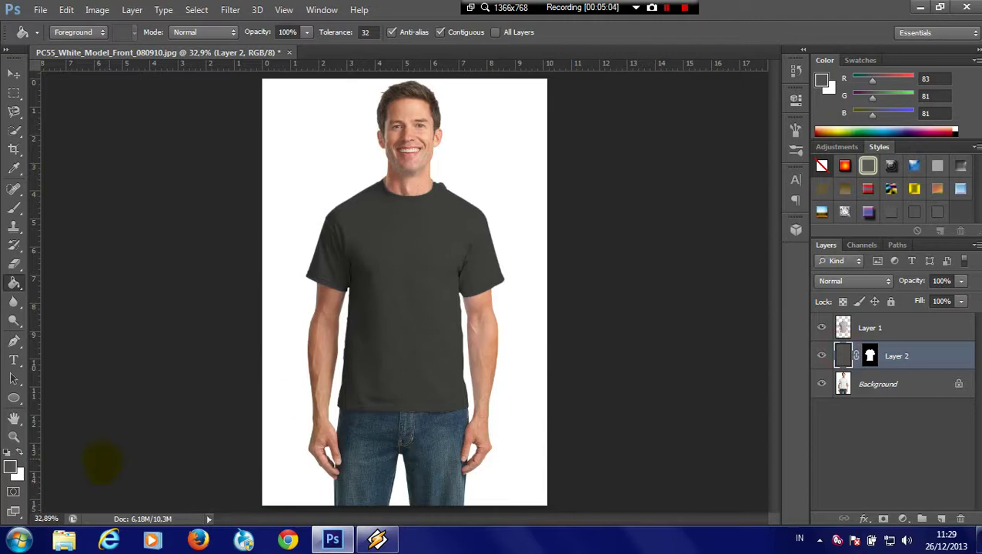
click(12, 468)
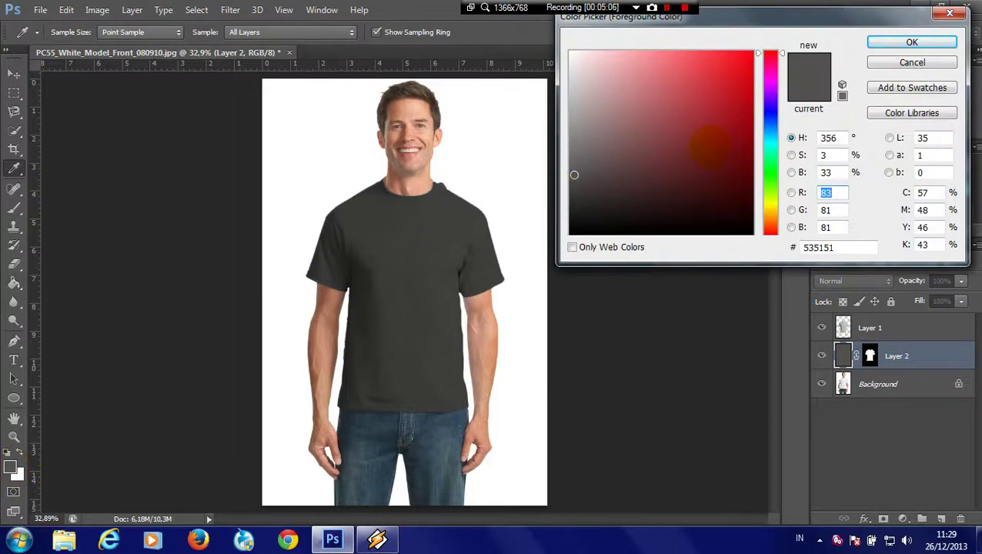
click(770, 123)
click(740, 125)
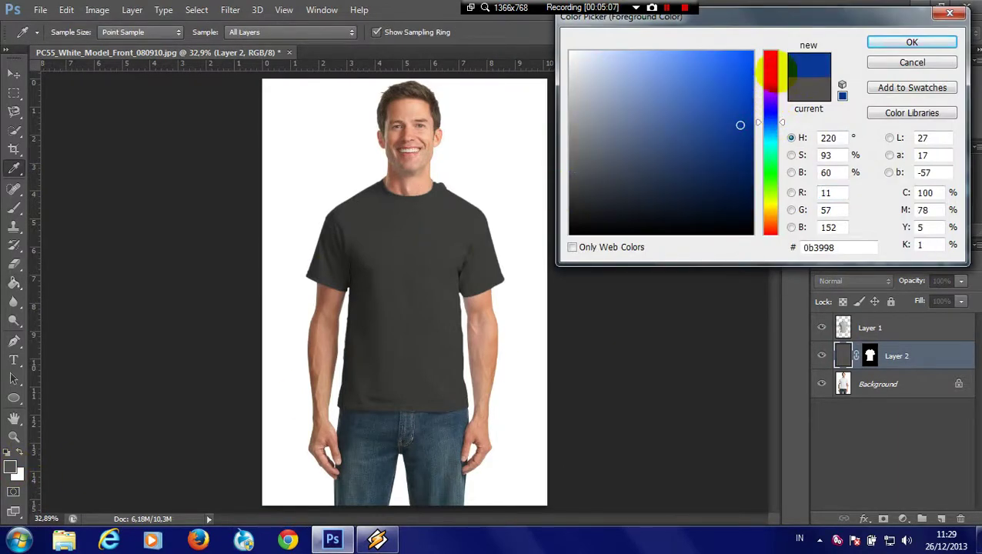
click(770, 51)
click(737, 77)
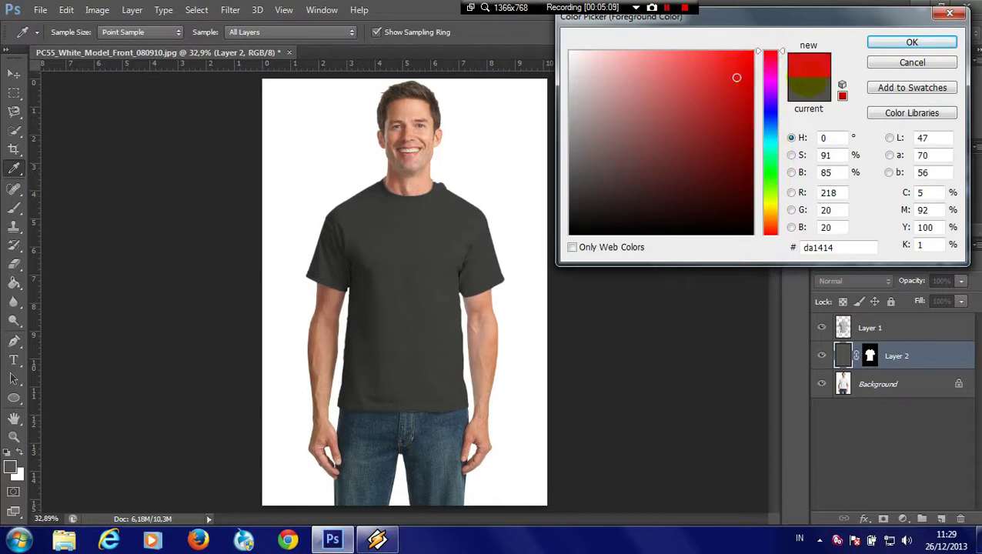
click(882, 42)
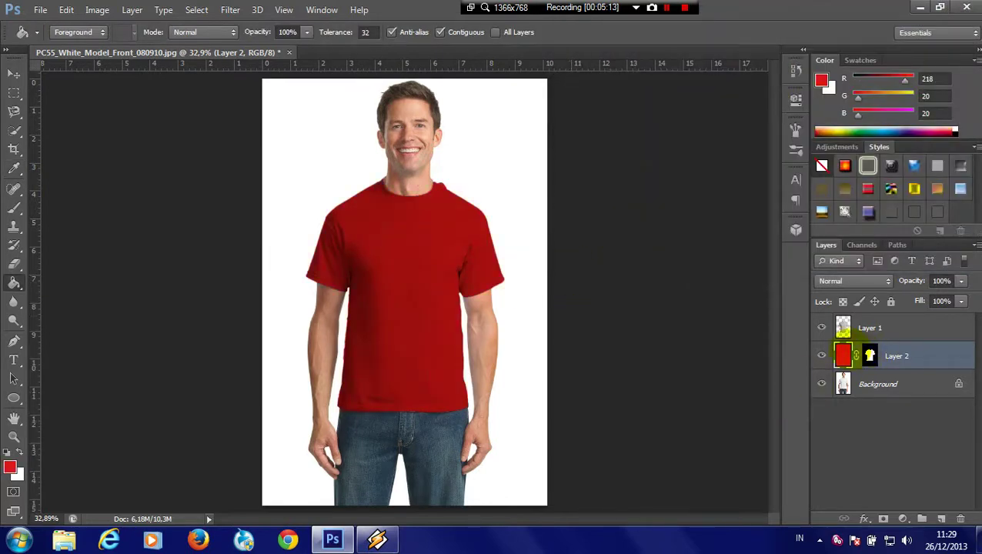
Adjust Layer 1's Levels to input 83/1.00/202 and output 0–251
click(842, 327)
key(ctrl+l)
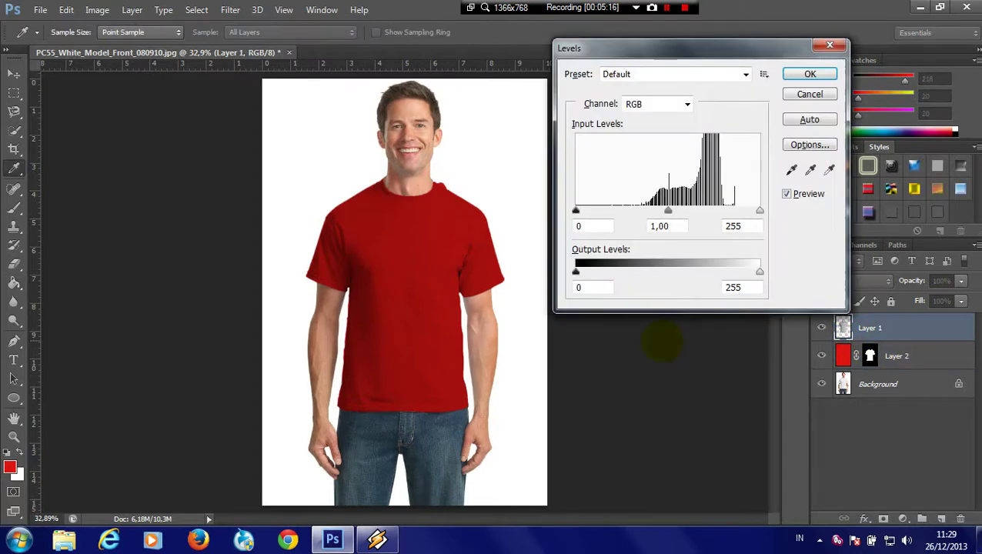
mouse_move(576, 271)
mouse_down()
mouse_move(603, 272)
mouse_move(579, 273)
mouse_up()
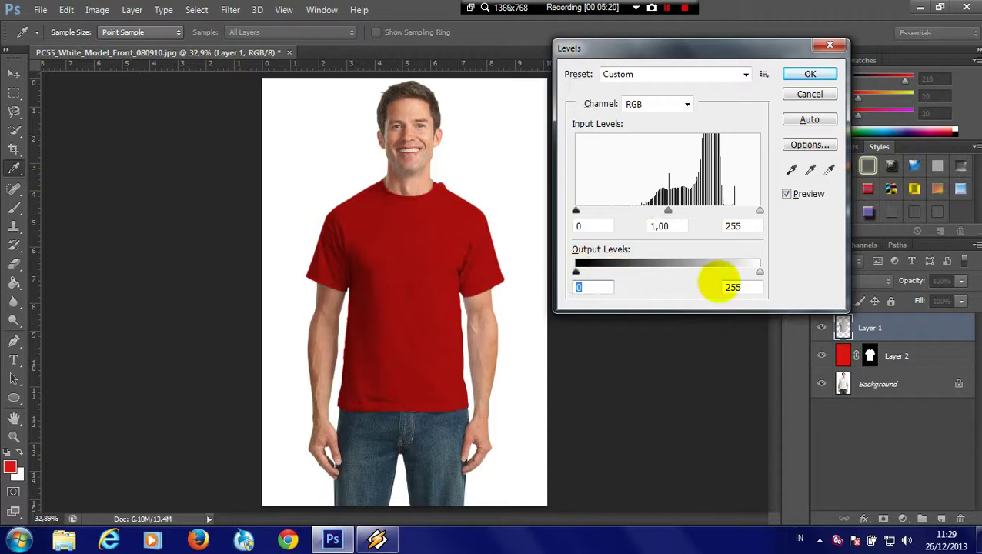
mouse_move(760, 271)
mouse_down()
mouse_move(743, 271)
mouse_move(757, 272)
mouse_up()
drag(576, 210, 630, 210)
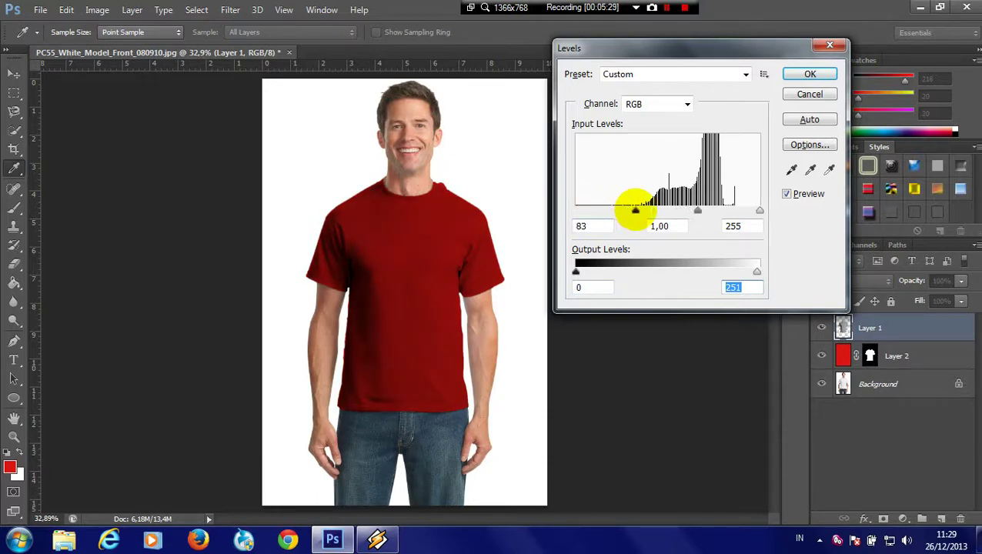
click(635, 211)
drag(759, 210, 722, 210)
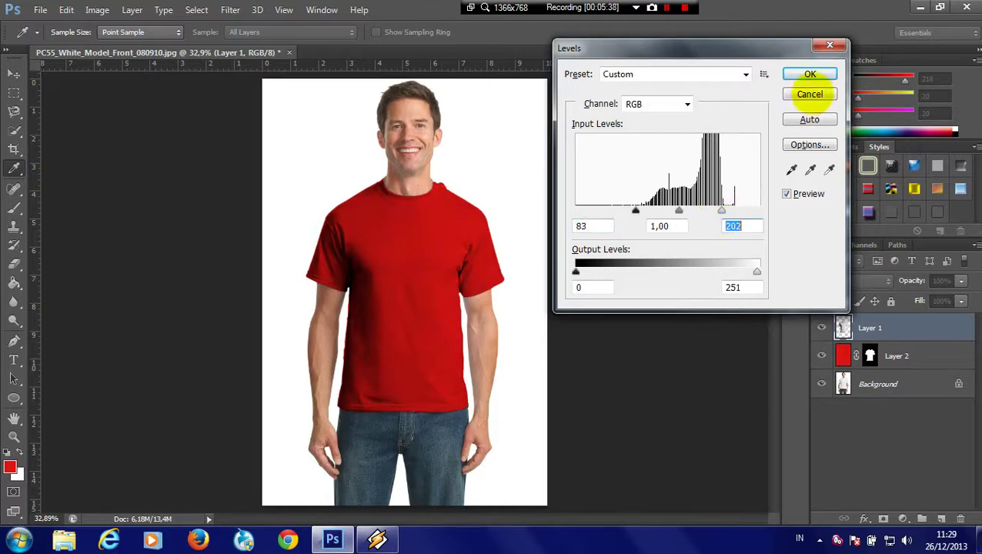
click(810, 74)
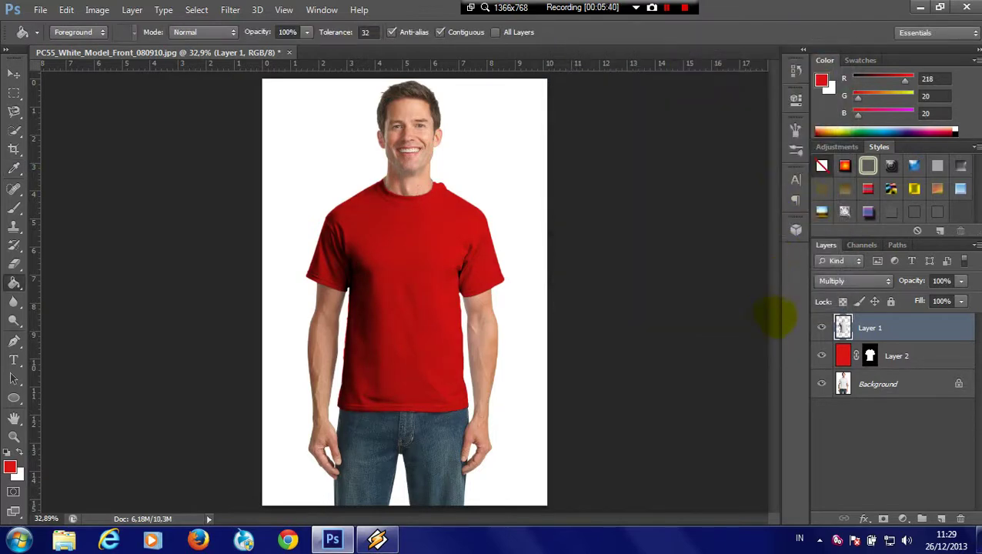
Refill the shirt on Layer 2 with blue 1455da, undoing the stray fill on Layer 1
click(9, 465)
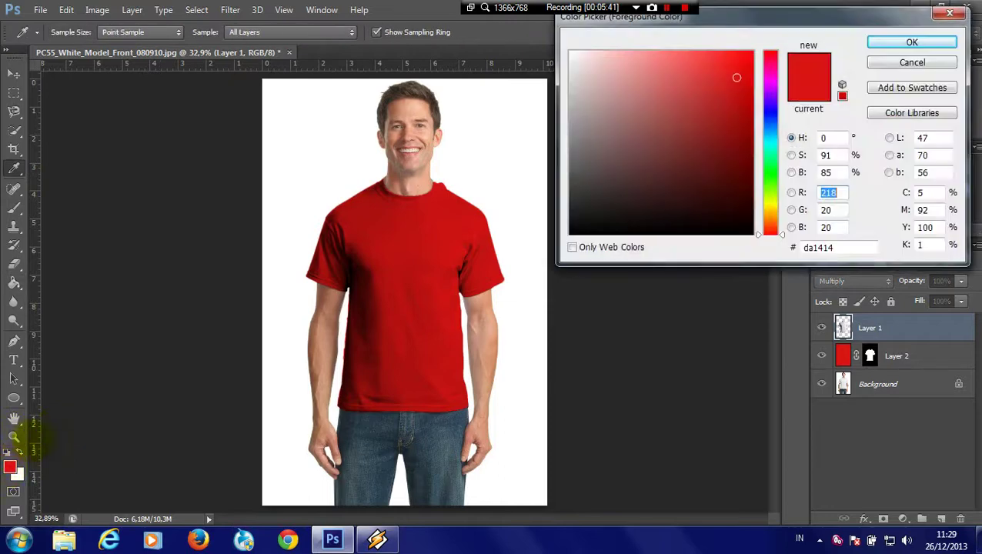
click(770, 120)
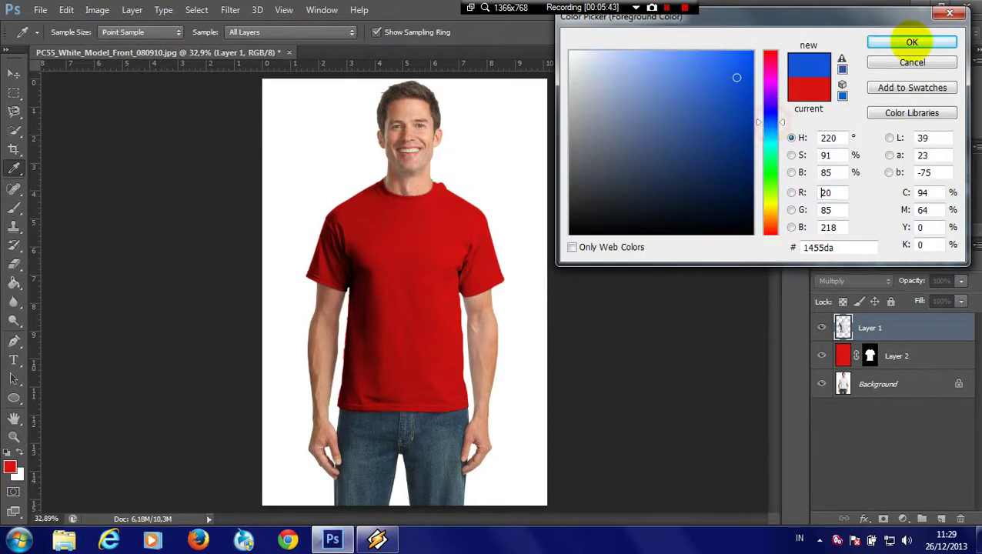
click(913, 43)
click(428, 308)
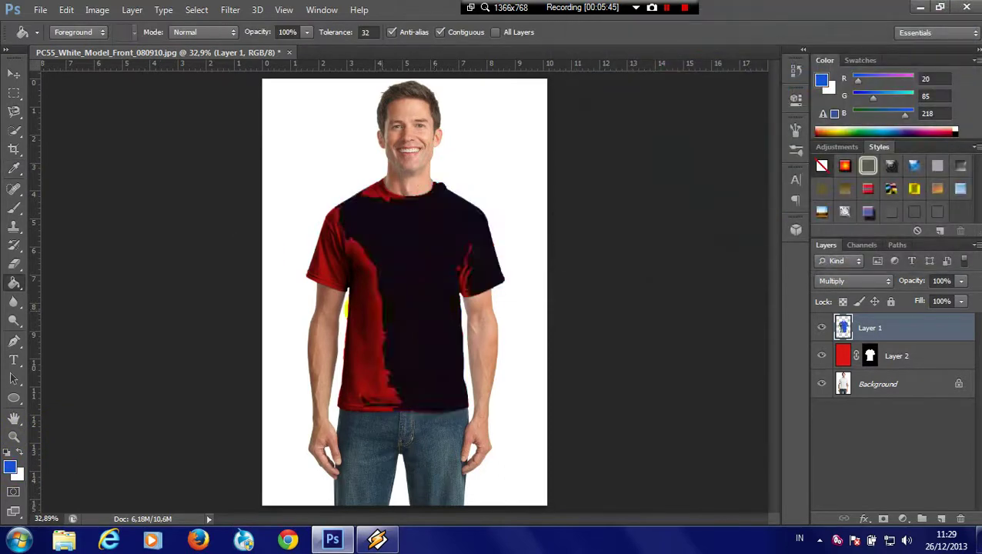
key(ctrl+z)
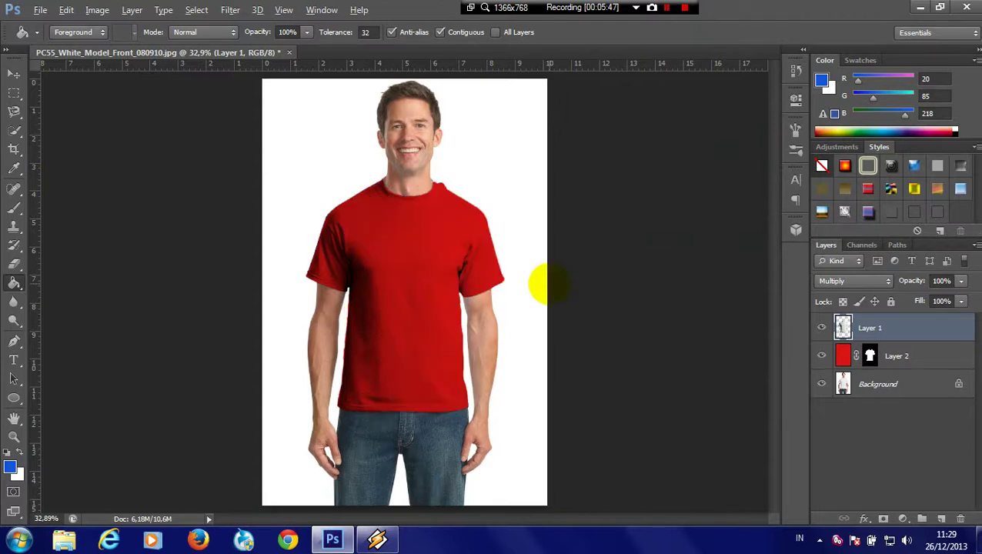
click(843, 356)
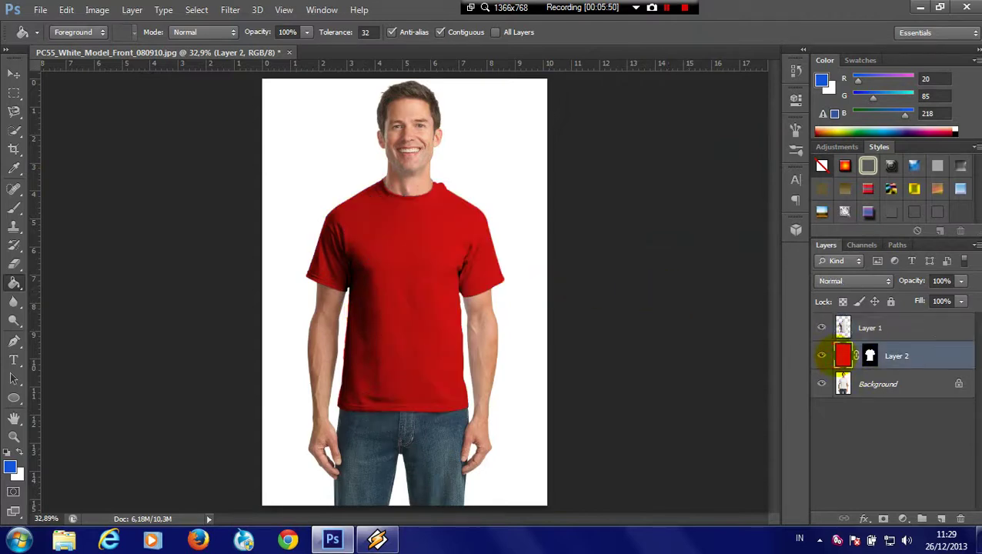
click(398, 308)
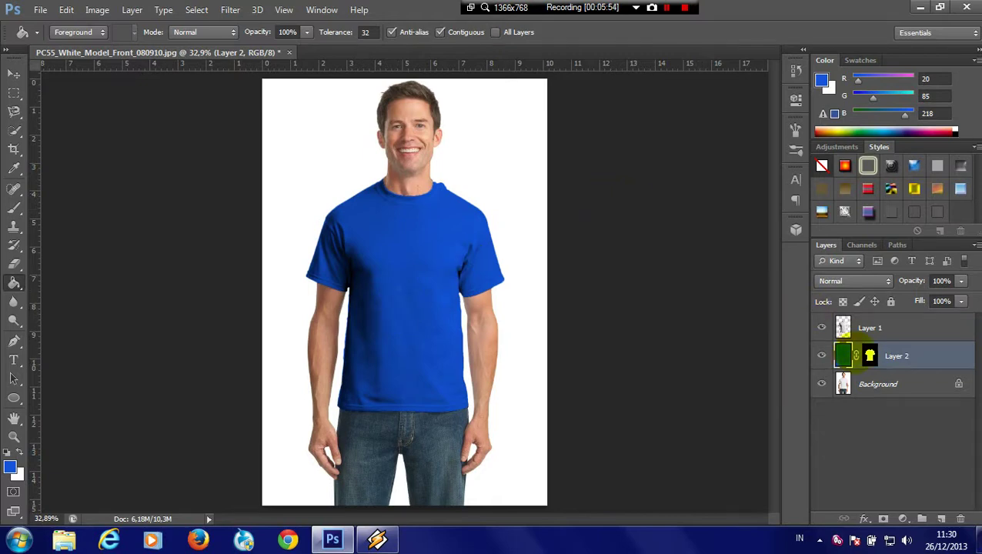
Target Layer 2's shirt mask and set up the Eraser with a 26 px brush
click(842, 356)
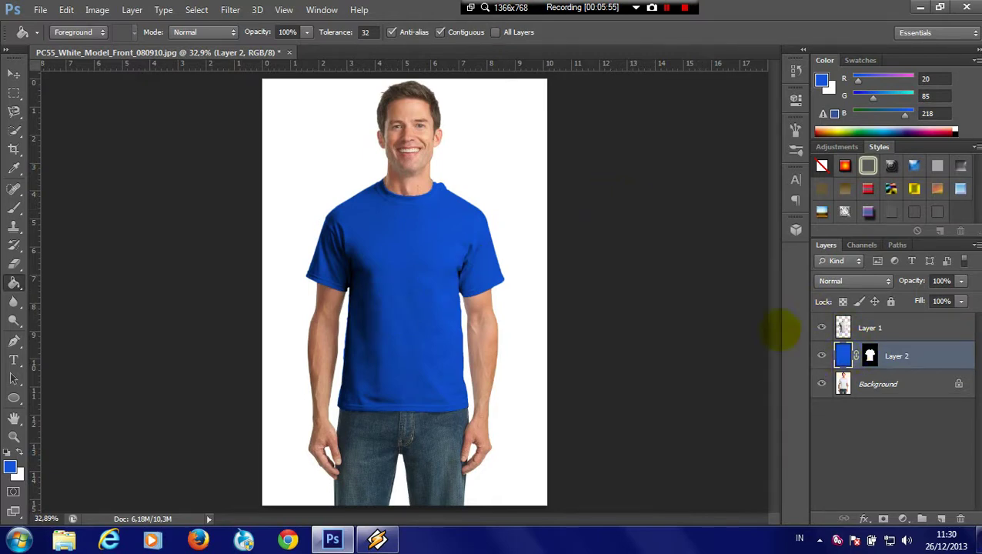
click(870, 356)
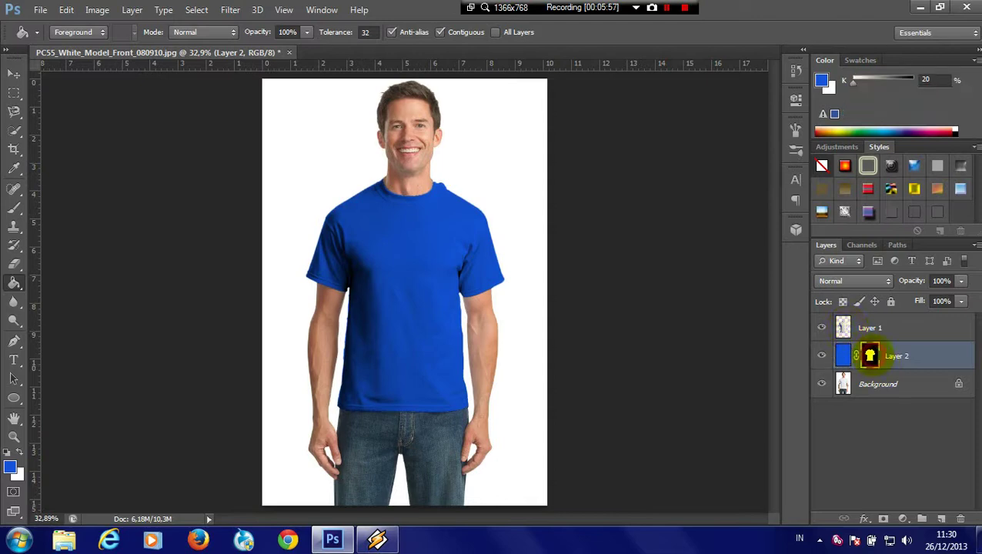
click(391, 313)
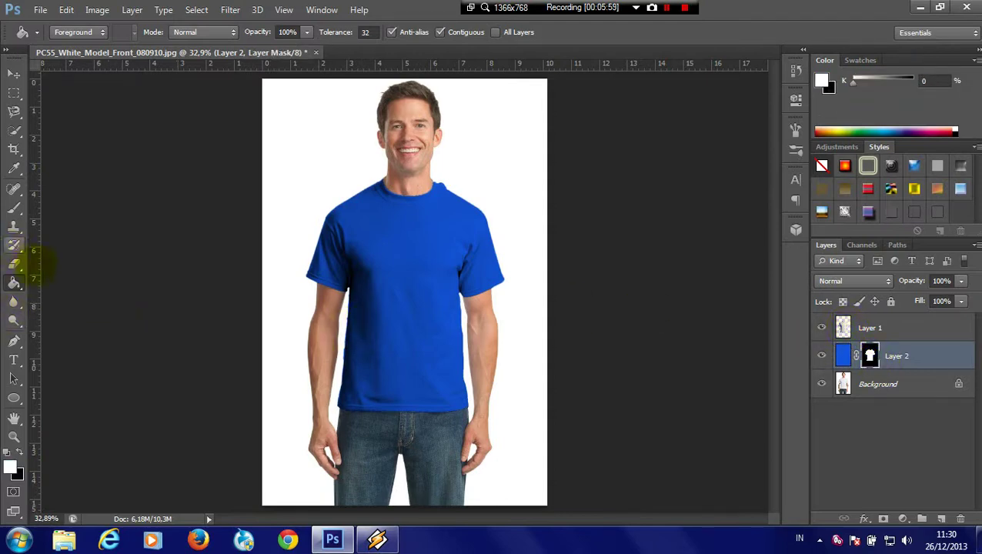
click(14, 264)
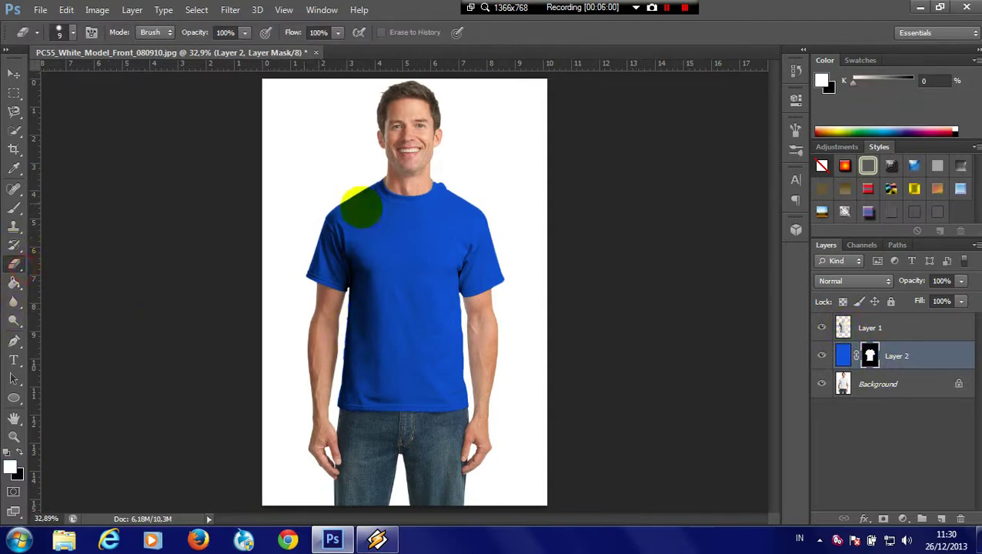
right_click(456, 170)
drag(479, 204, 486, 205)
key(Return)
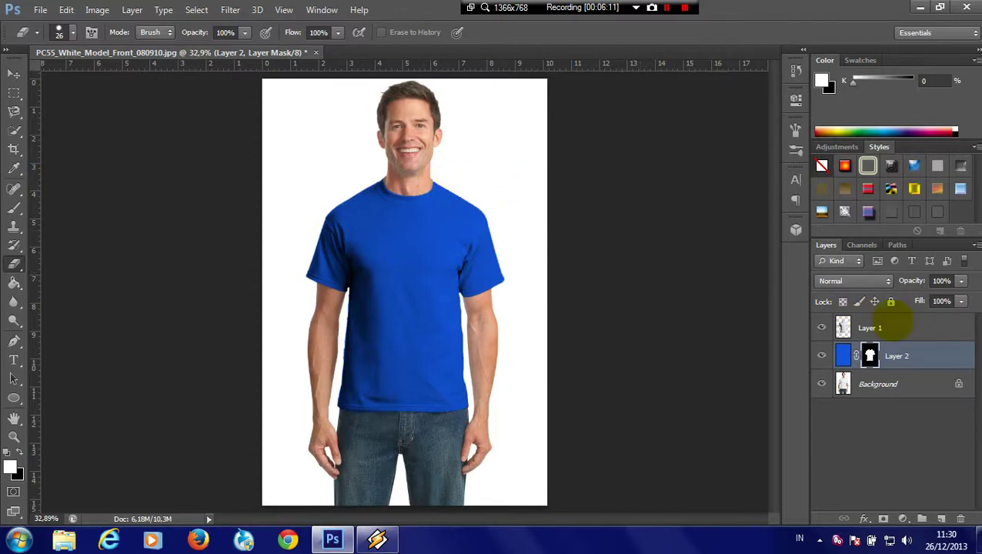
Toggle the blue shirt and shading layers' visibility to compare the result
click(821, 355)
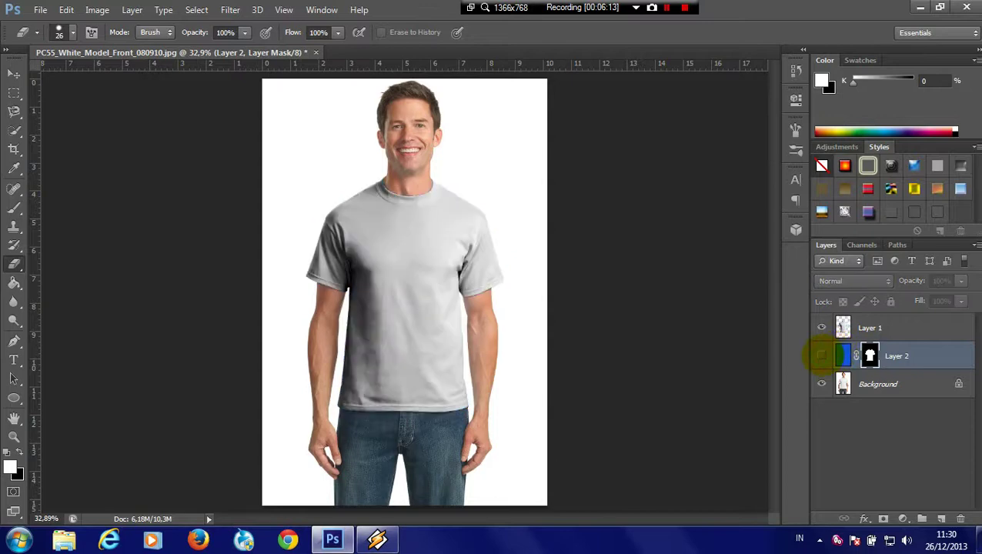
click(822, 355)
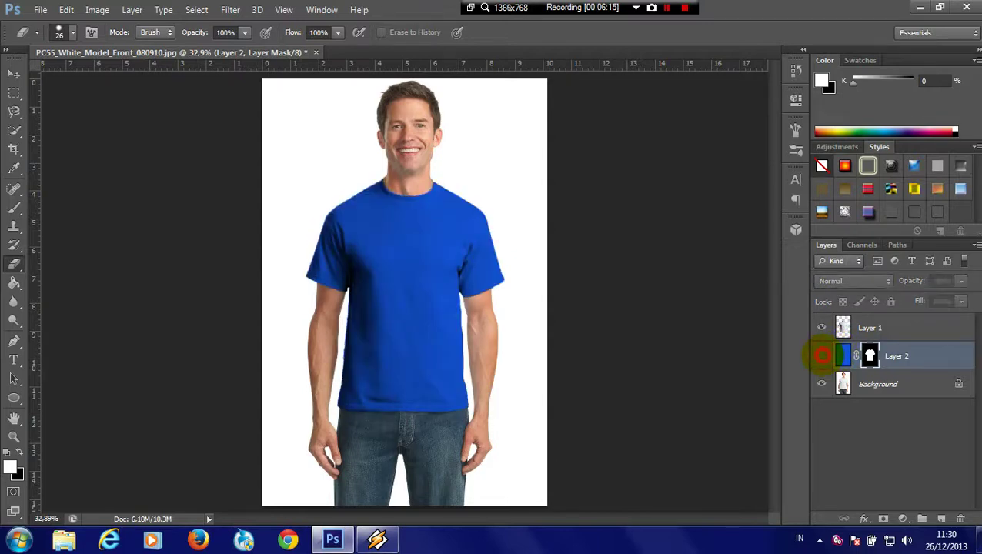
click(821, 355)
click(822, 328)
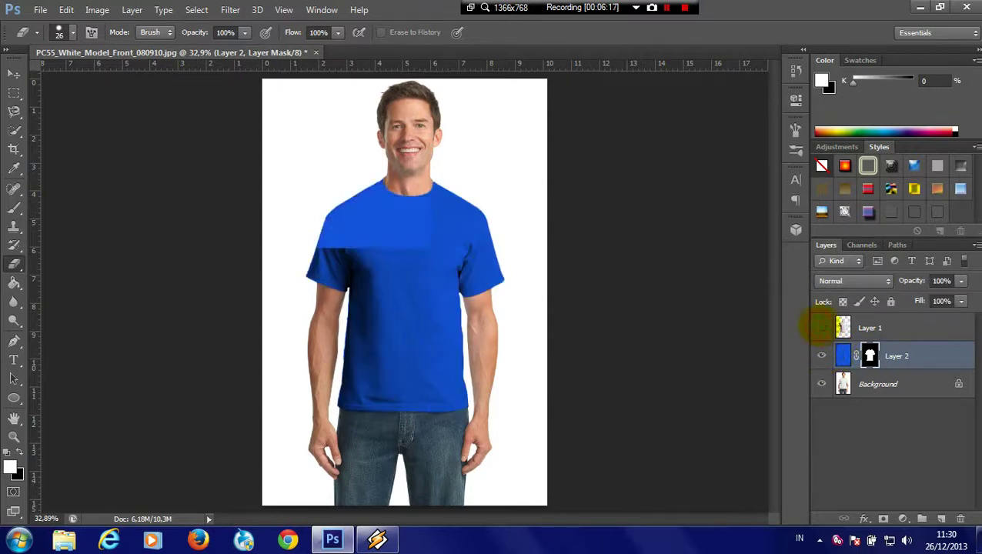
click(821, 328)
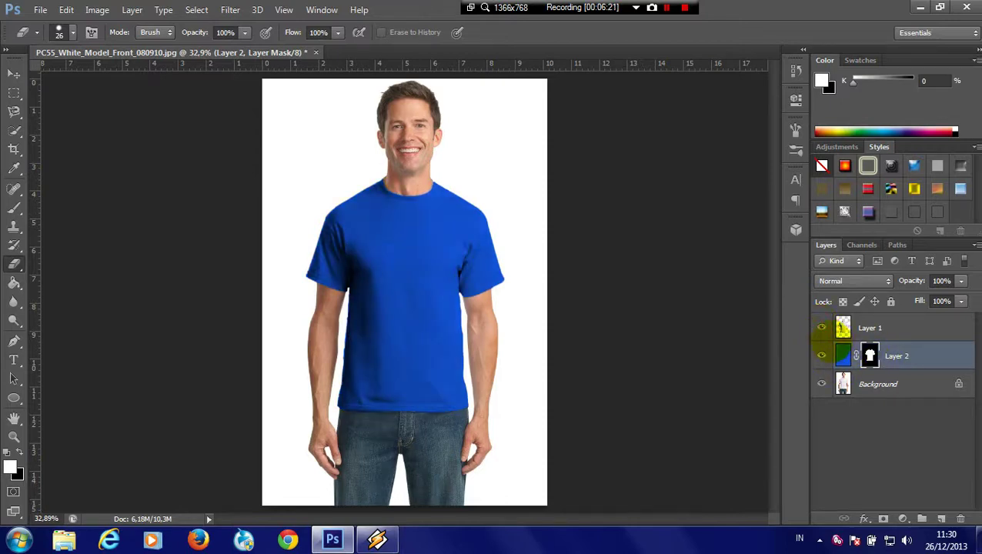
Create Group 1, move Layer 2's shirt mask onto it, and nest Layer 2 inside
click(922, 518)
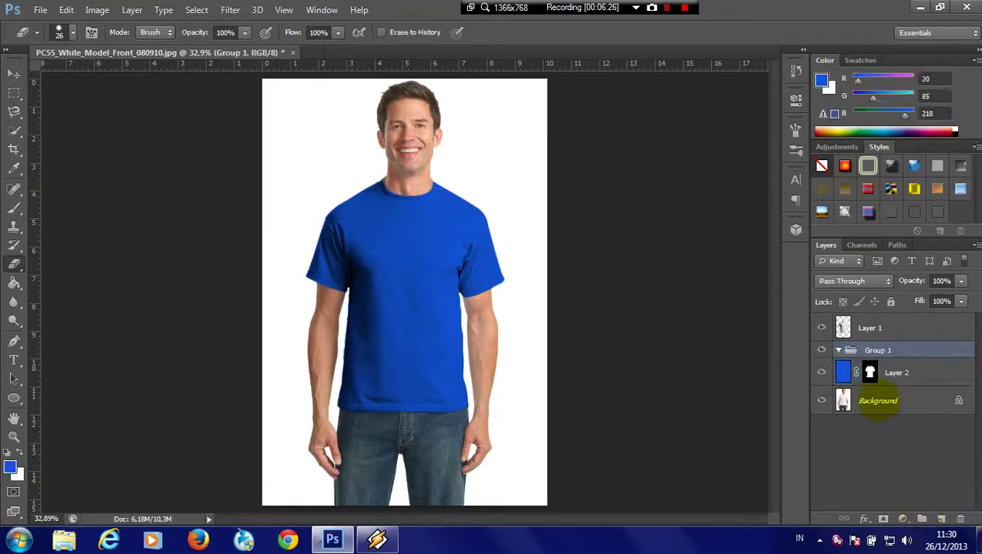
drag(870, 373, 876, 356)
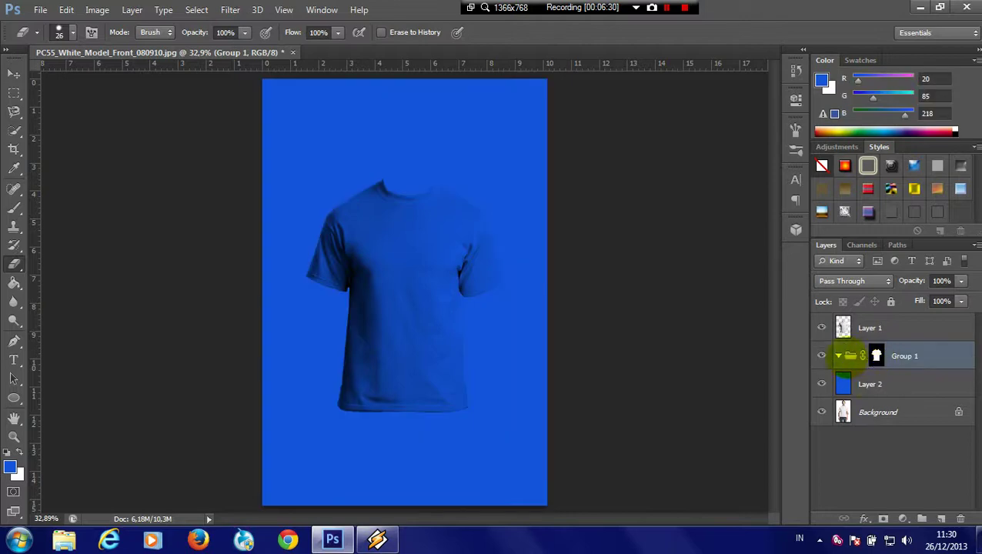
drag(844, 383, 851, 356)
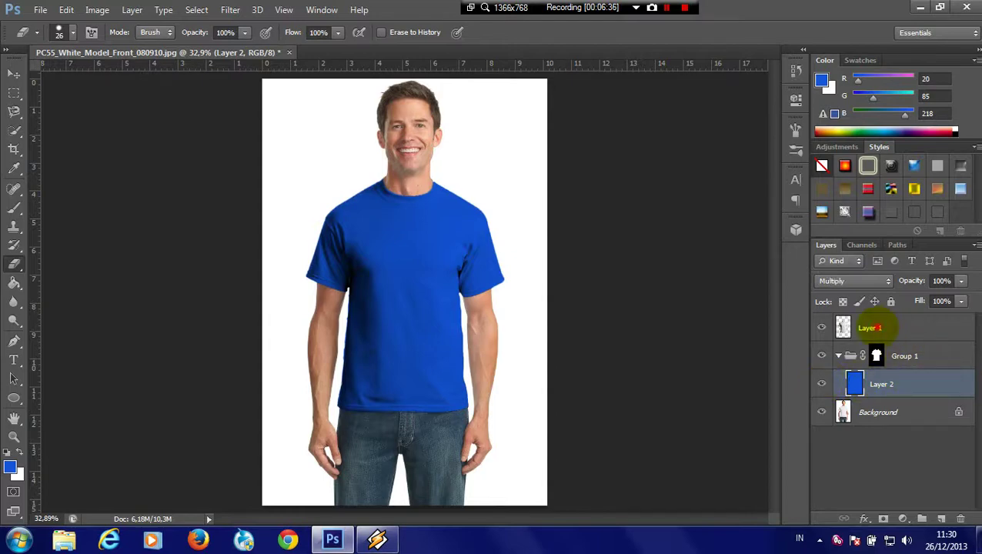
Rename Layer 1 to 'Shadows' and Group 1 to 'Template'
double_click(871, 328)
text(Sha)
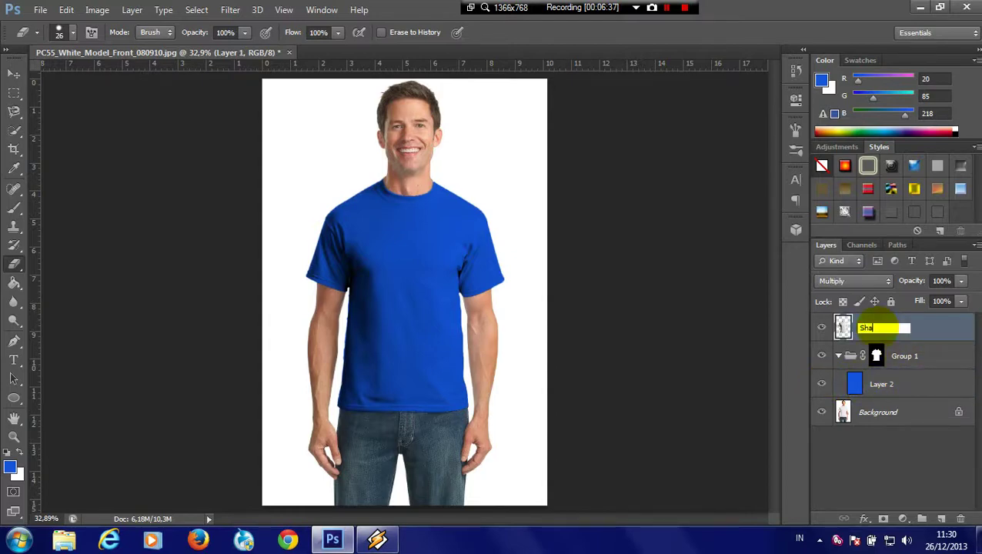
text(dows)
key(Return)
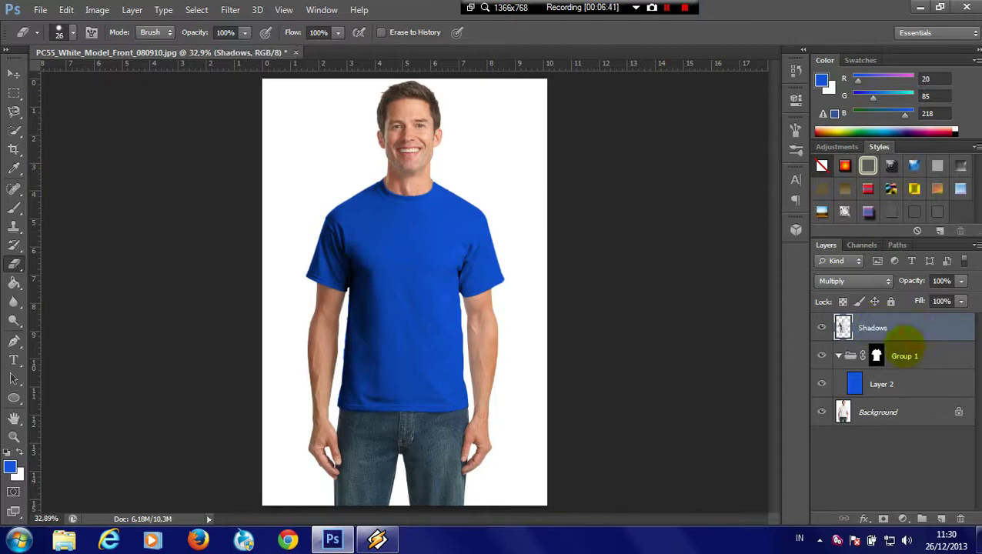
double_click(902, 357)
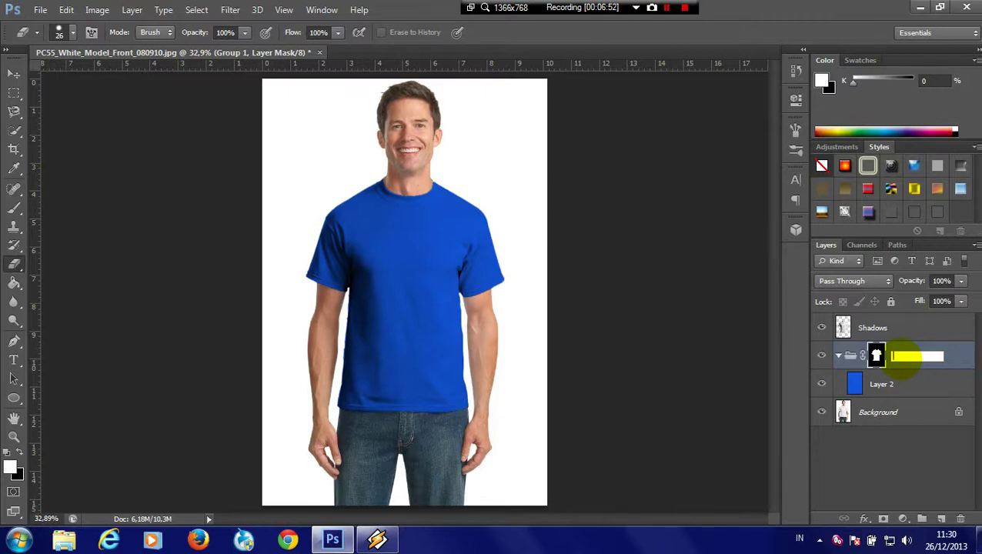
text(Template)
key(Return)
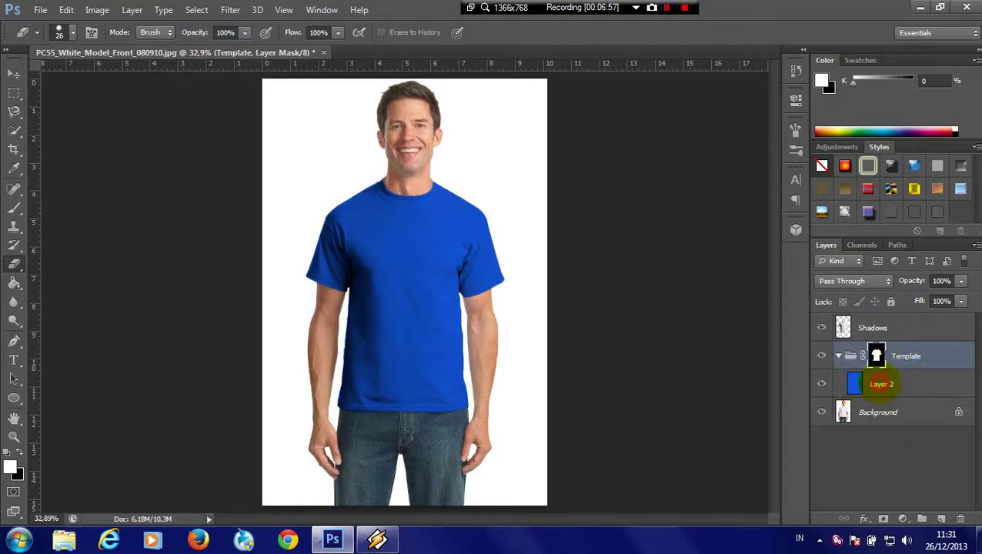
Wrap Layer 2 in a new group named 'Color'
click(869, 384)
click(922, 518)
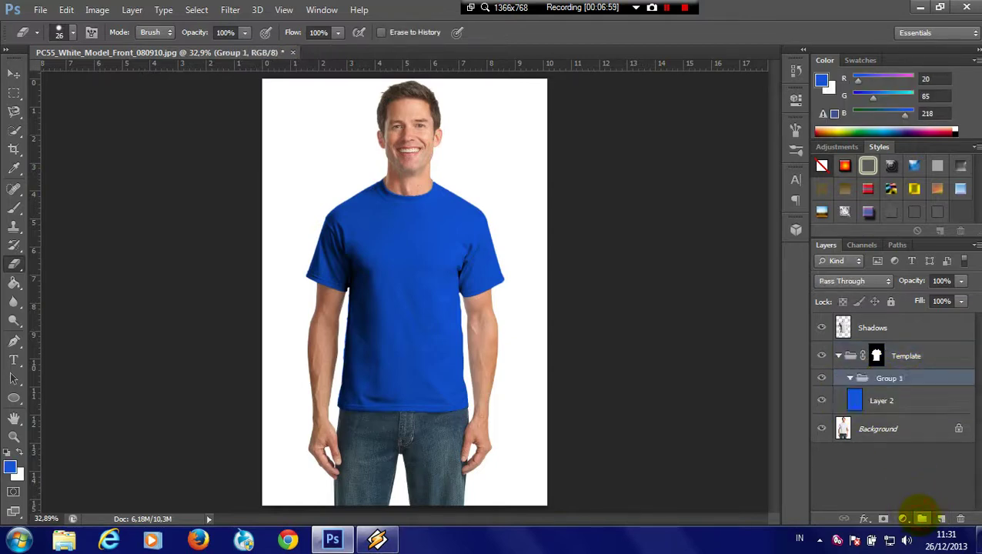
double_click(892, 379)
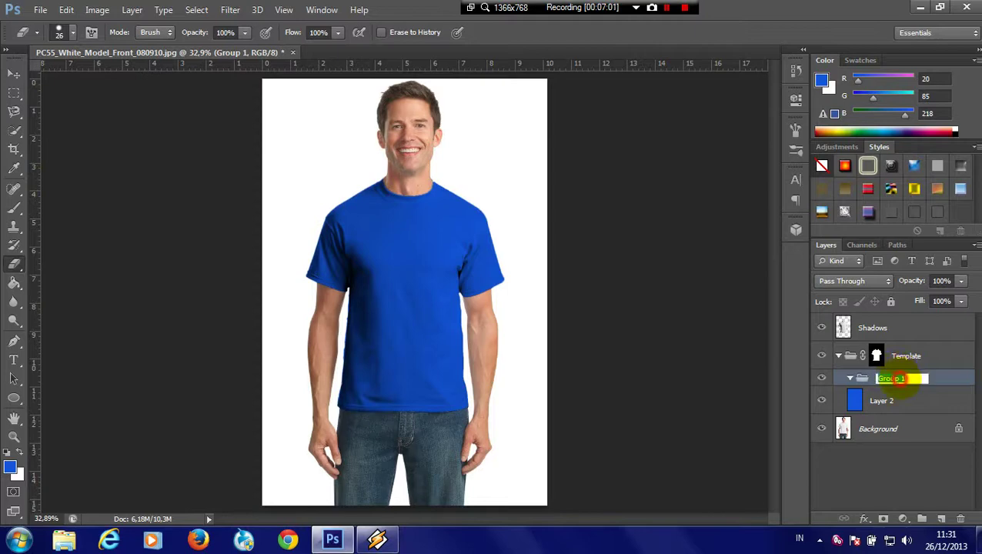
text(Color)
key(Return)
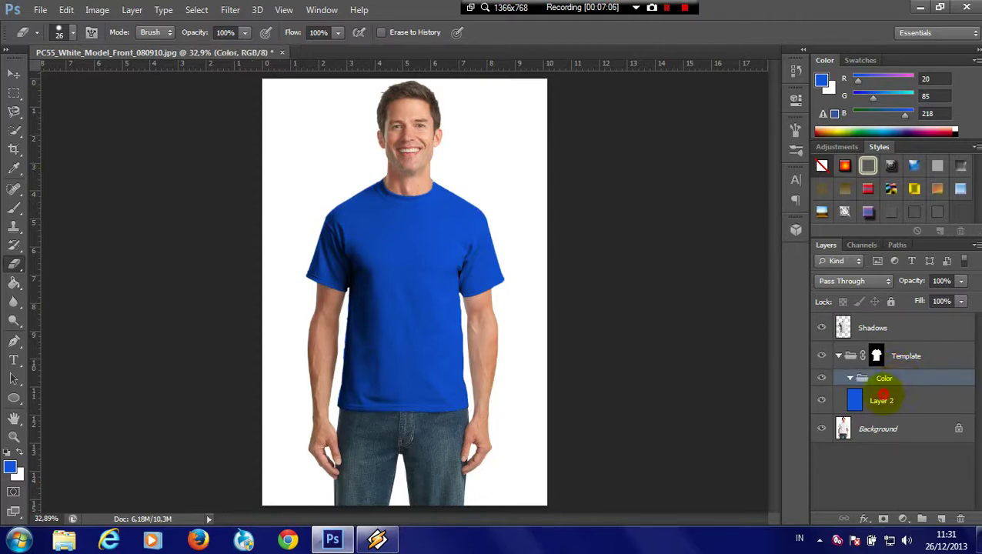
Add a new empty group named 'Desain' above the Color group
click(877, 394)
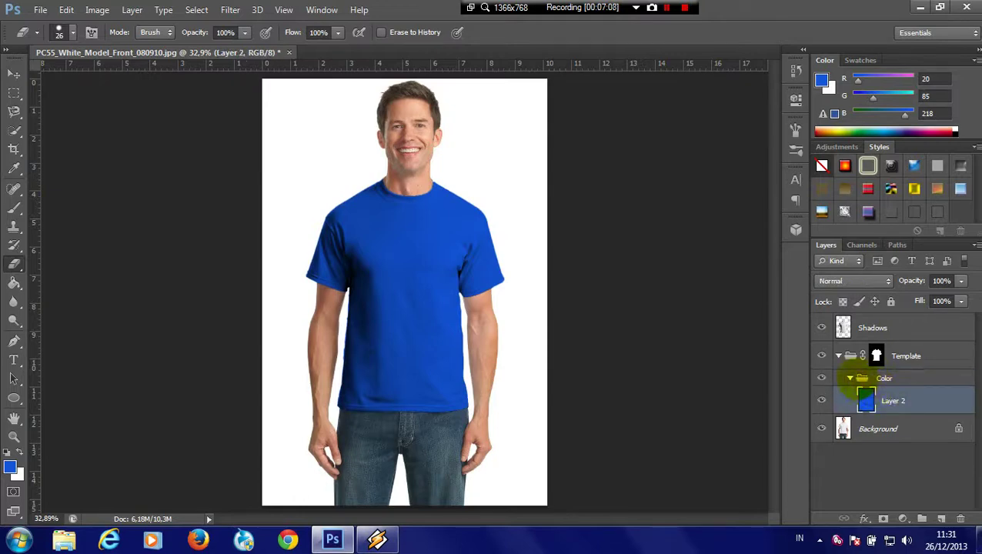
mouse_move(853, 377)
mouse_down()
mouse_move(899, 434)
mouse_move(927, 502)
mouse_move(921, 519)
mouse_up()
double_click(891, 378)
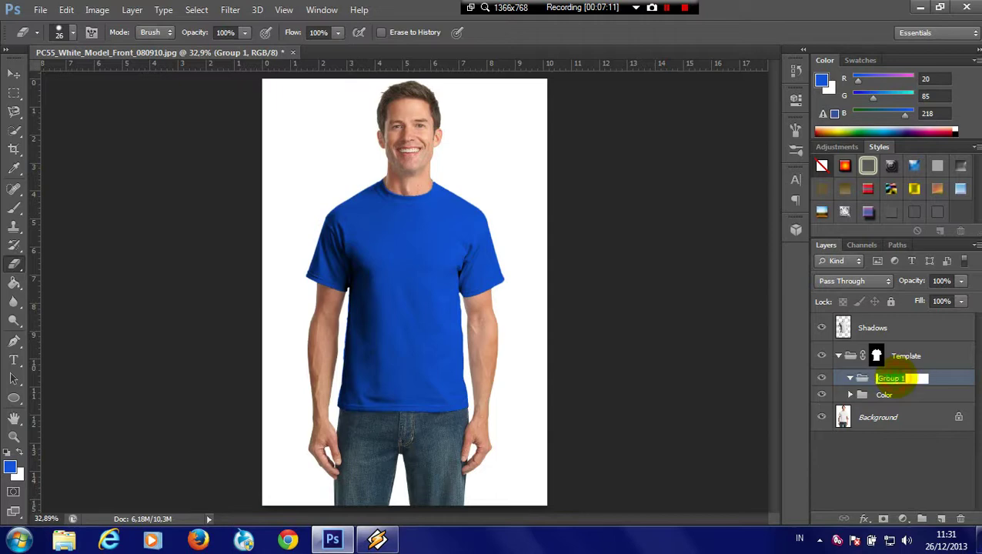
text(Desain)
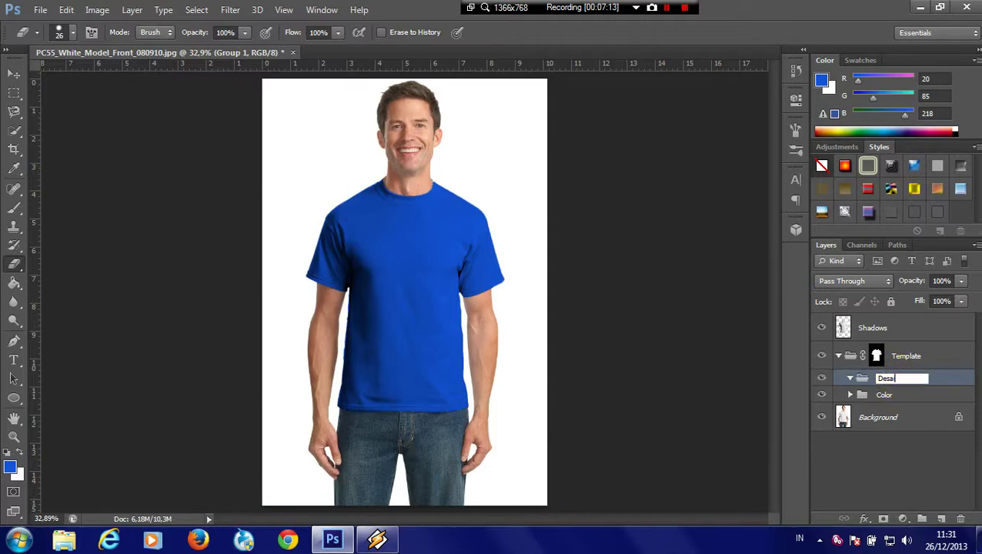
key(Return)
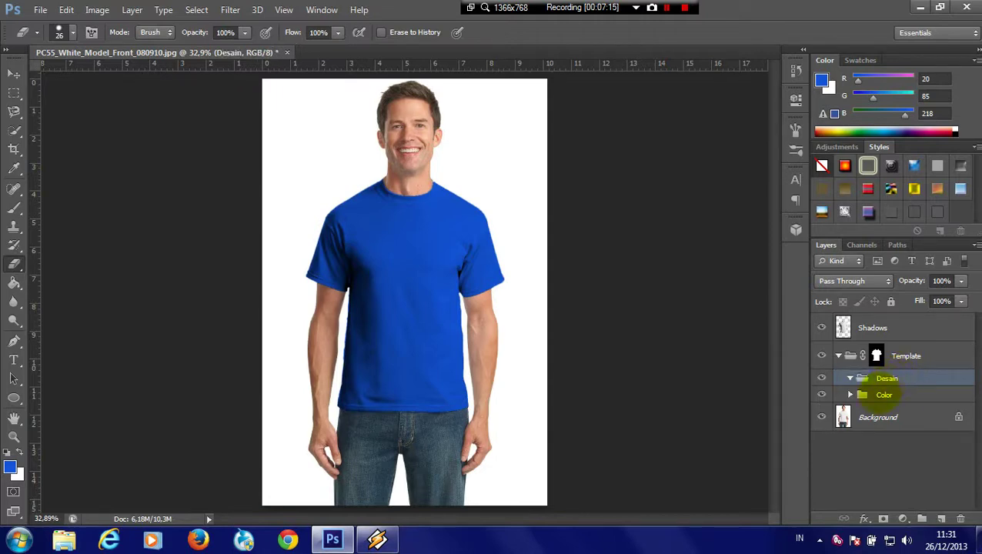
Expand the Color group and select the blue Layer 2
double_click(882, 393)
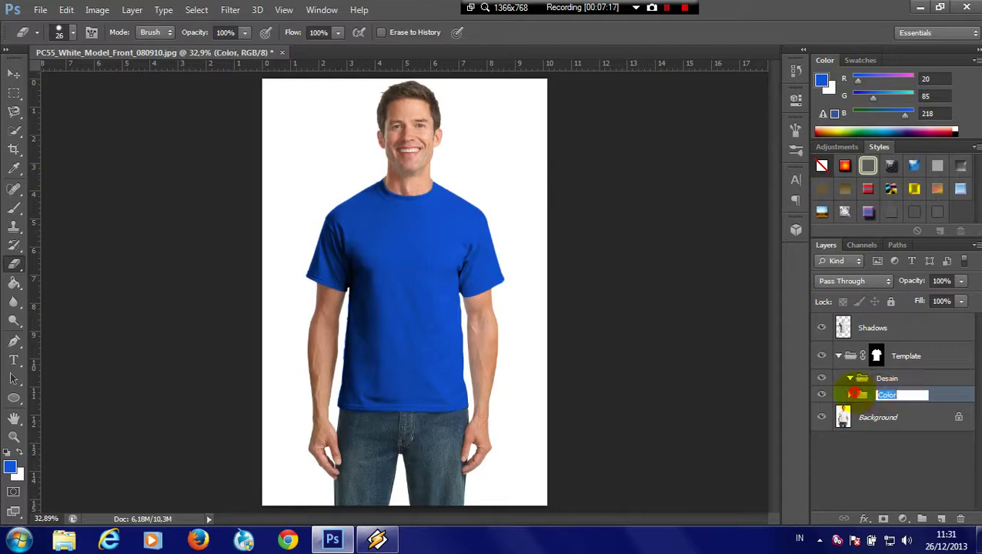
click(851, 394)
click(893, 417)
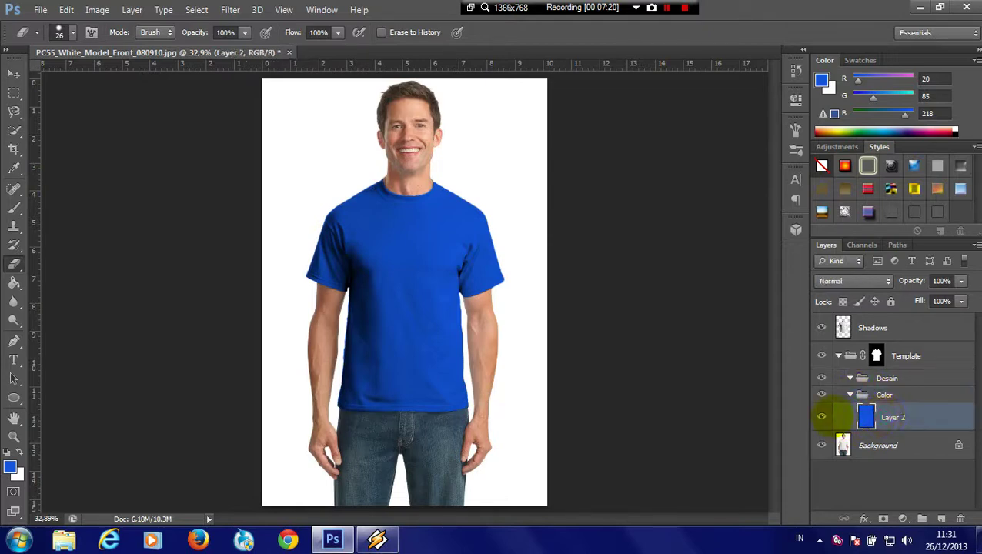
Fill the shirt dark gray (R76 G76 B77) on a new layer above Layer 2
click(941, 519)
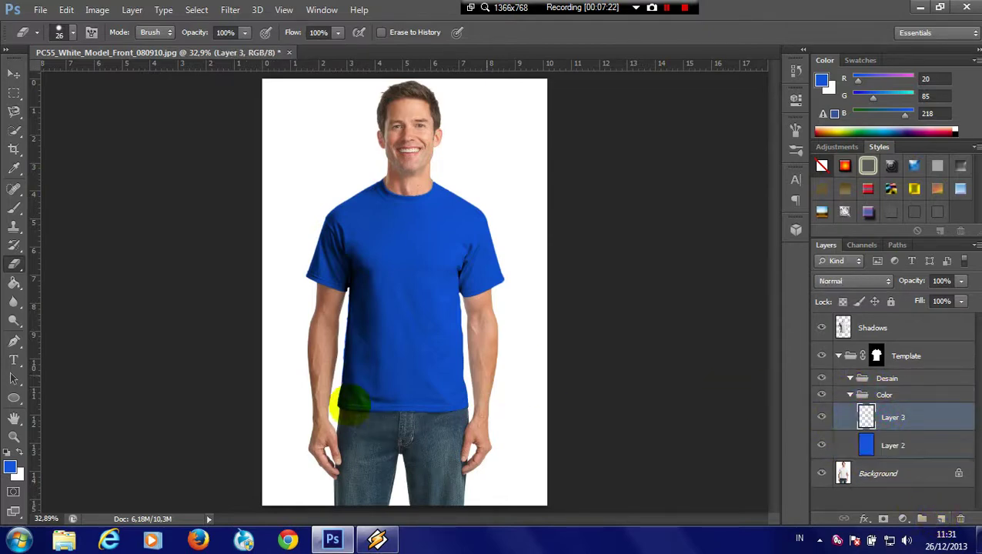
click(12, 466)
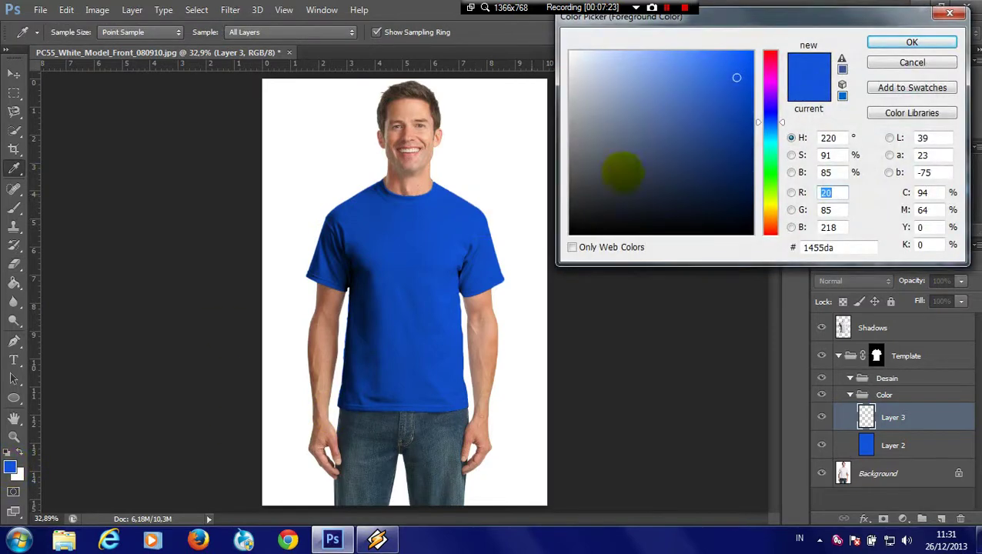
click(572, 178)
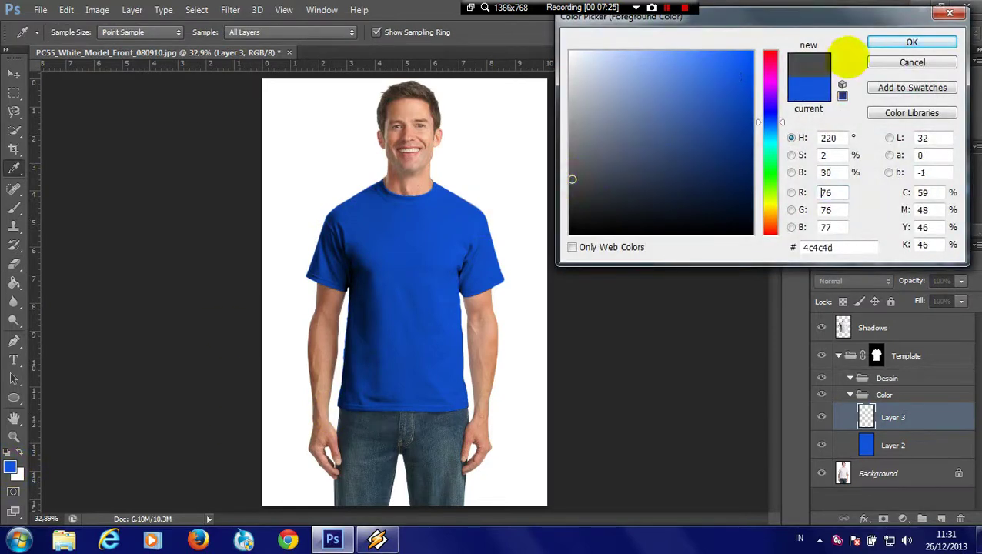
click(885, 41)
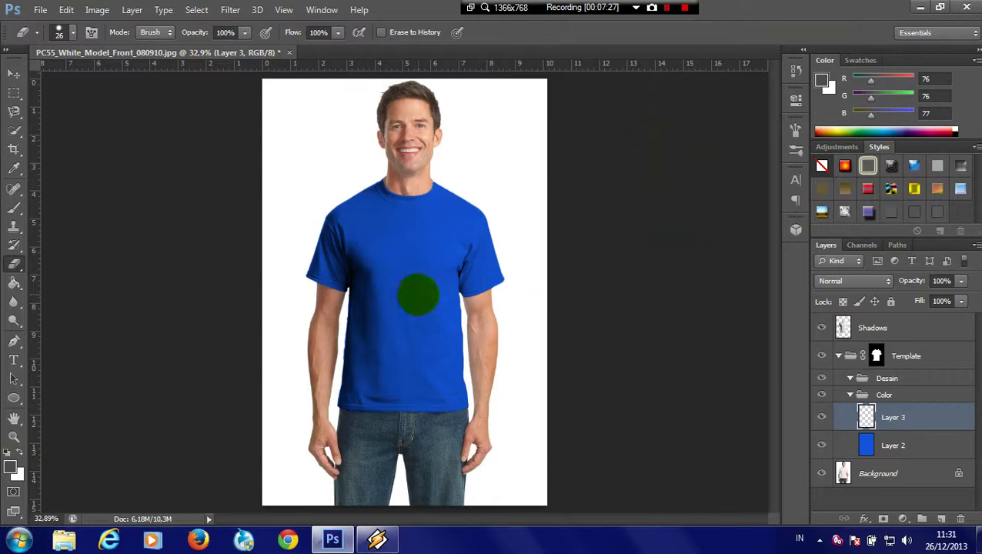
click(14, 283)
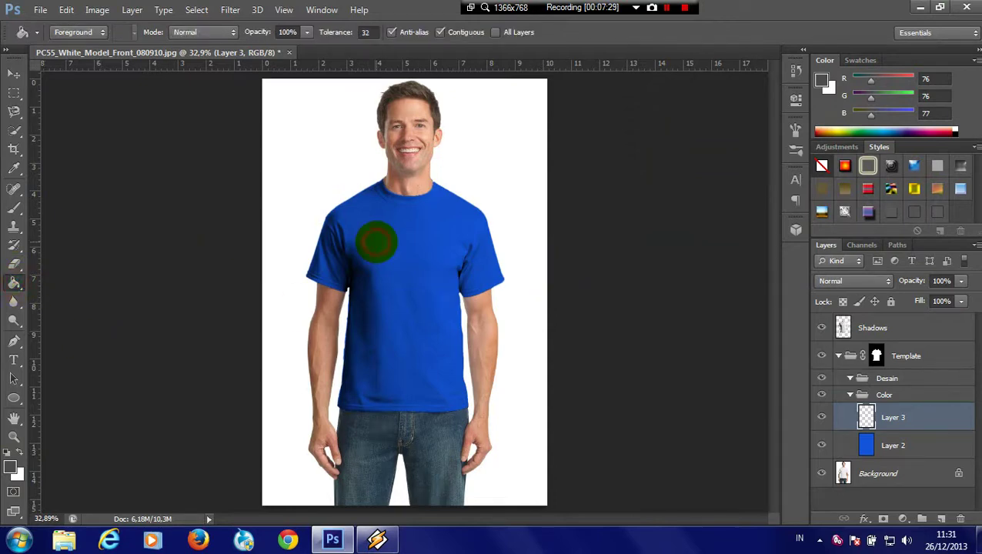
click(377, 241)
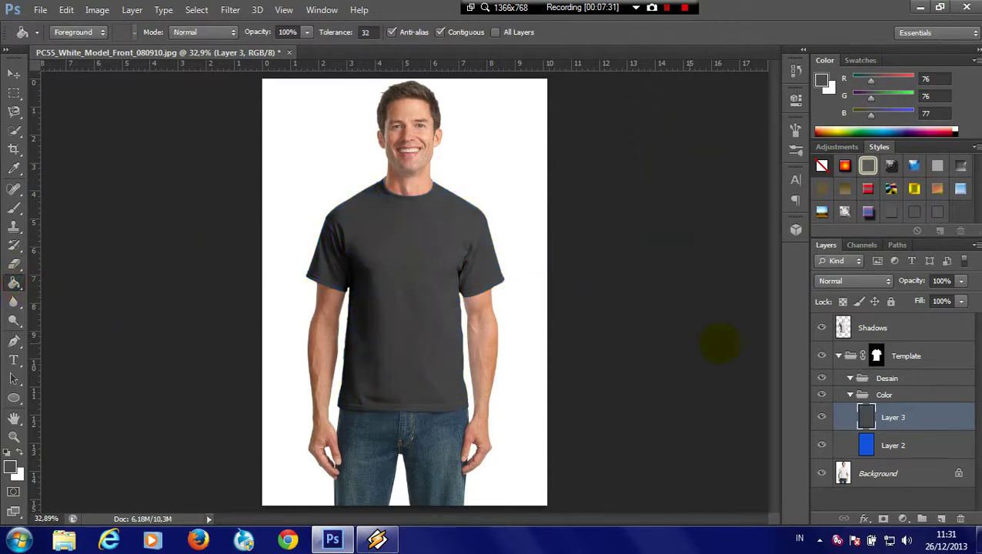
Apply Levels to the gray shirt layer, pulling the white input to about 236
key(ctrl+l)
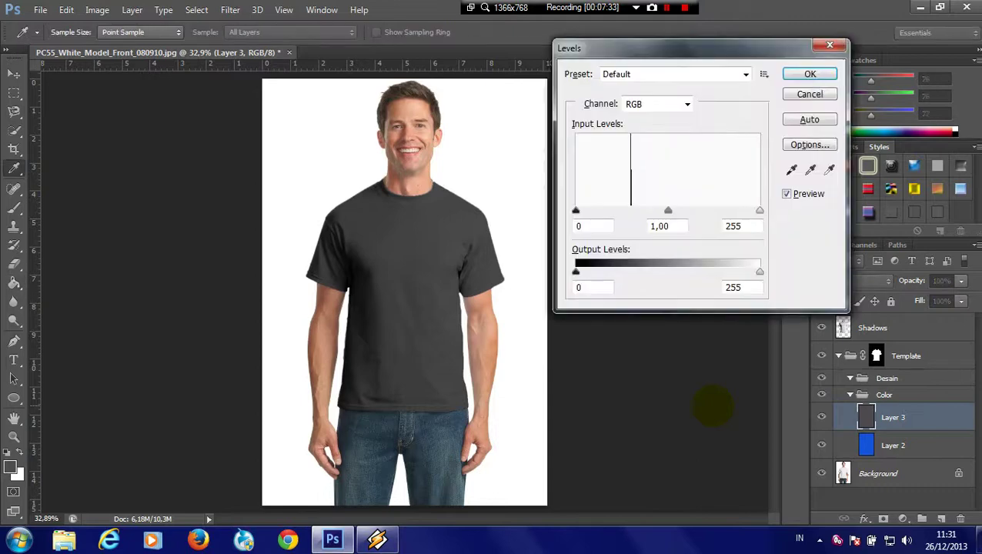
drag(576, 272, 575, 272)
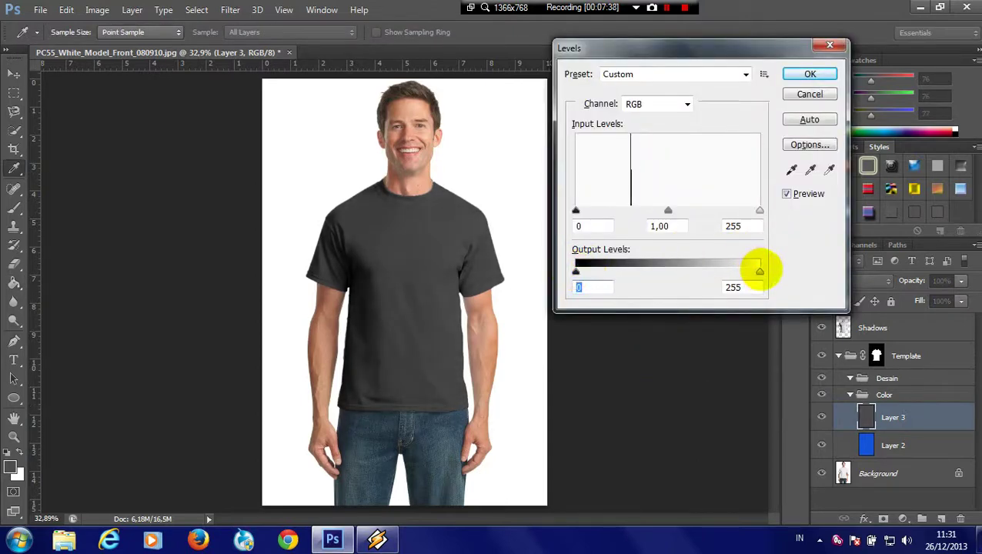
mouse_move(760, 272)
mouse_down()
mouse_move(732, 272)
mouse_move(761, 271)
mouse_up()
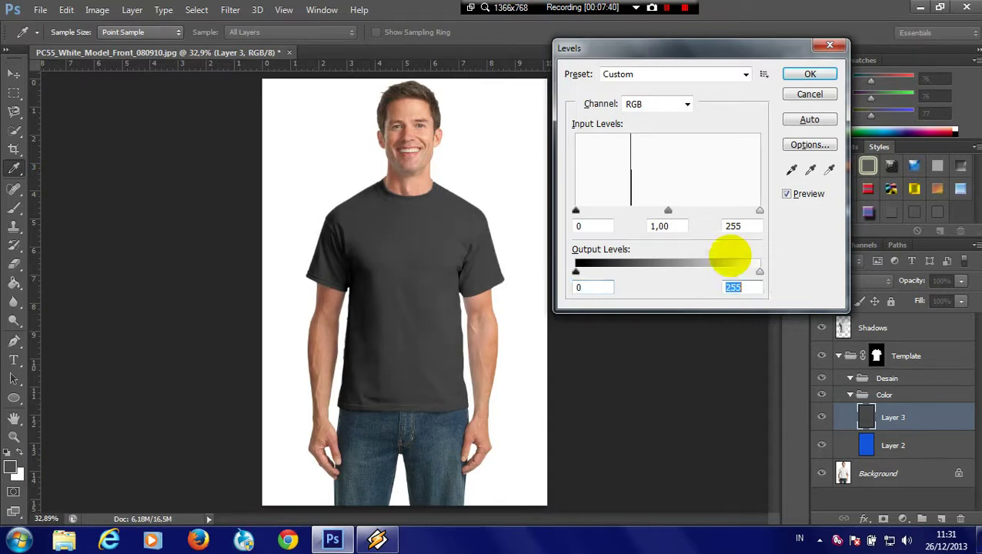
mouse_move(576, 211)
mouse_down()
mouse_move(597, 207)
mouse_move(553, 211)
mouse_up()
mouse_move(760, 211)
mouse_down()
mouse_move(719, 211)
mouse_move(746, 210)
mouse_up()
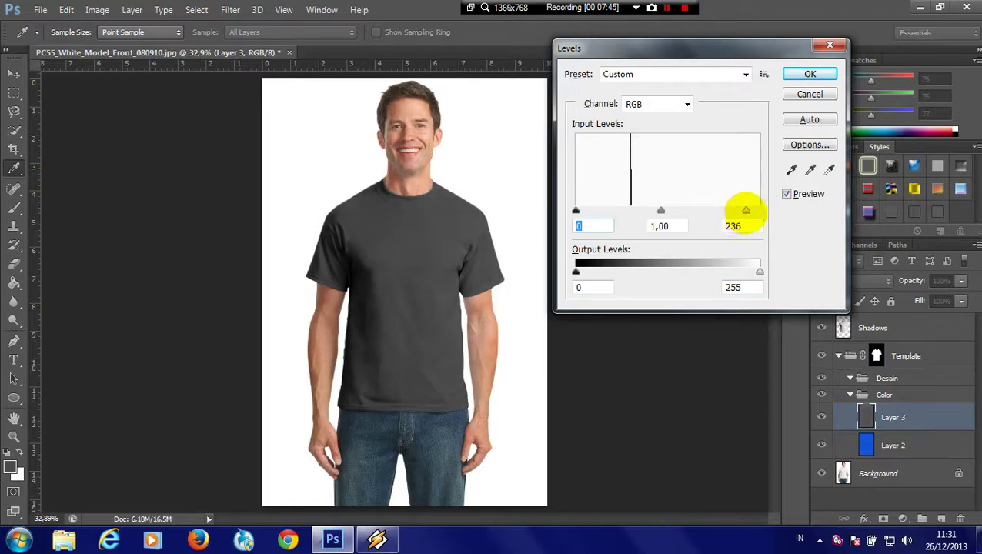
click(810, 74)
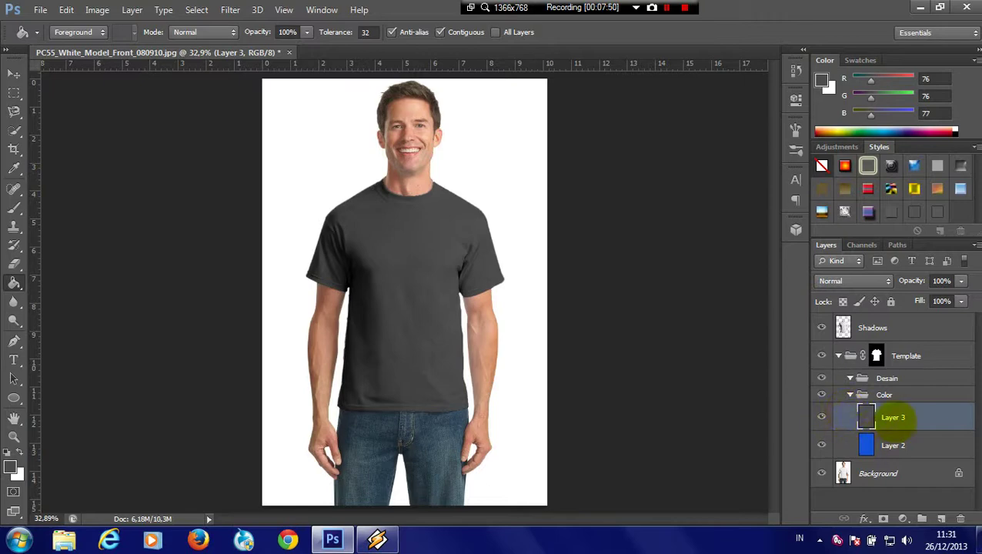
Rename Layer 3 to 'Gray' and Layer 2 to 'Blue', then add a new layer above Gray
double_click(895, 418)
text(Gray)
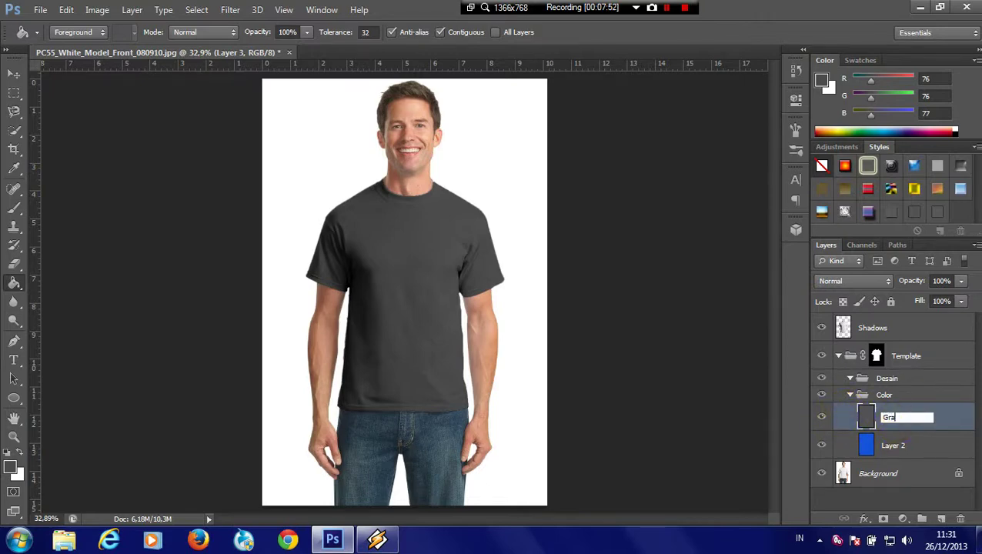
double_click(904, 446)
text(Blue)
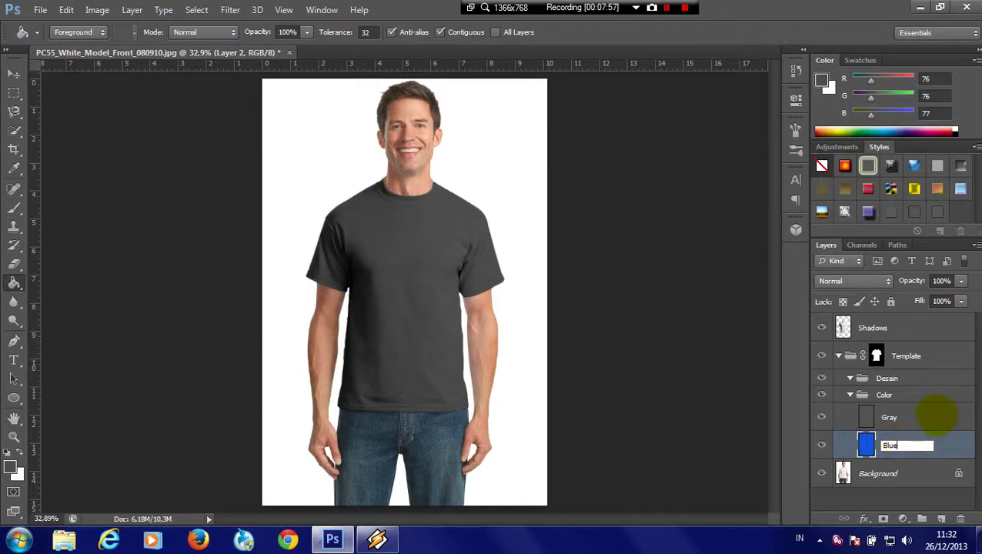
click(907, 416)
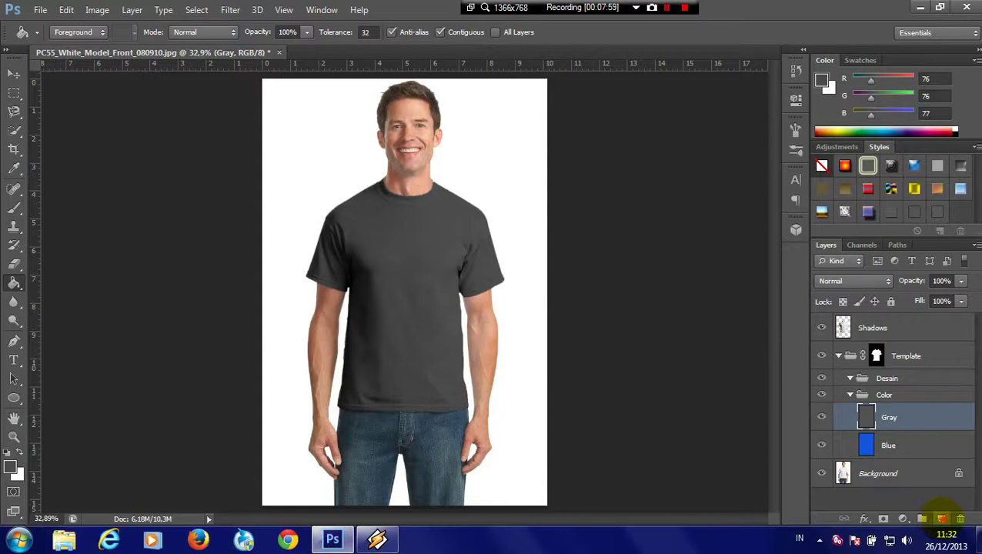
click(942, 518)
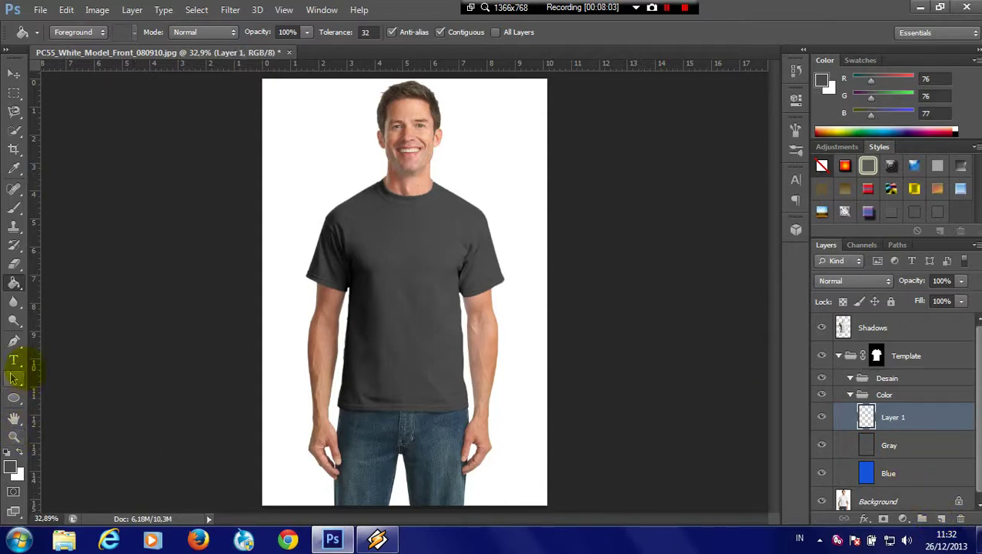
Fill the shirt green (047a04) on the new layer
click(11, 467)
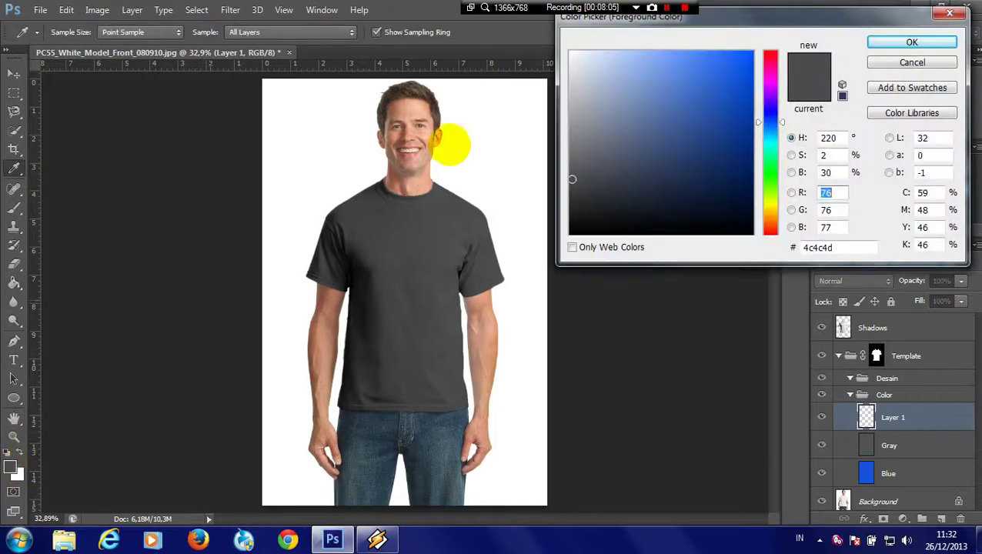
click(770, 173)
click(747, 147)
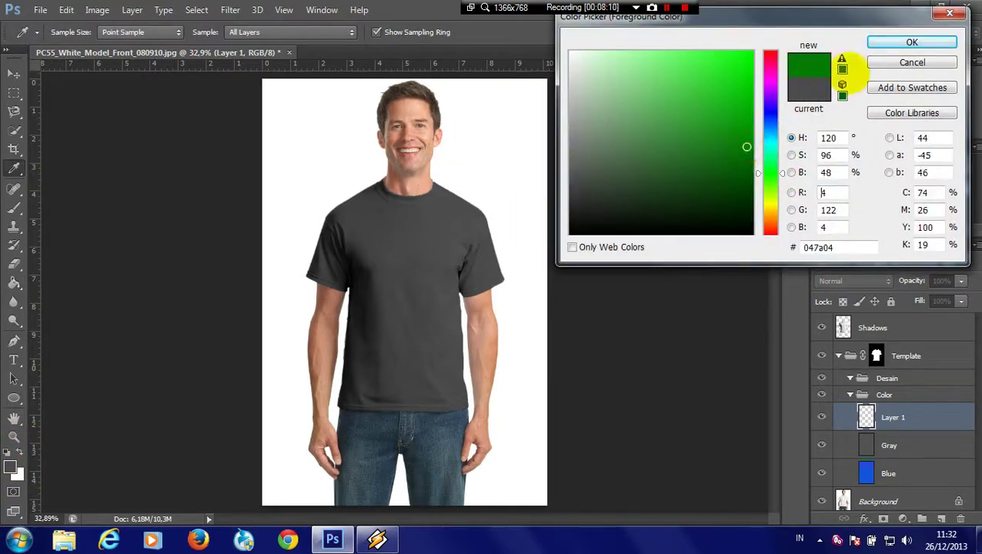
click(887, 42)
click(455, 223)
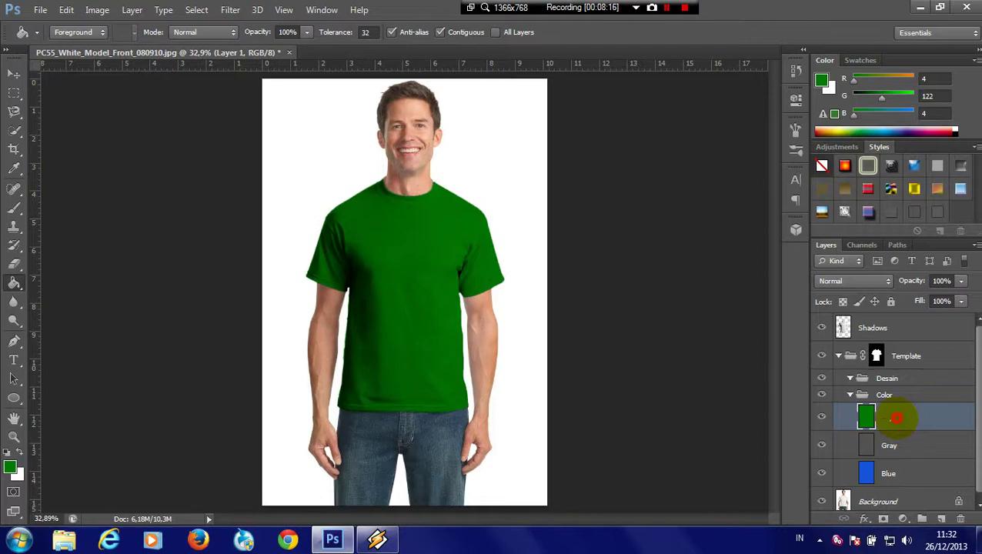
Name the green layer 'Green' and add another empty layer above it
double_click(897, 418)
text(Green)
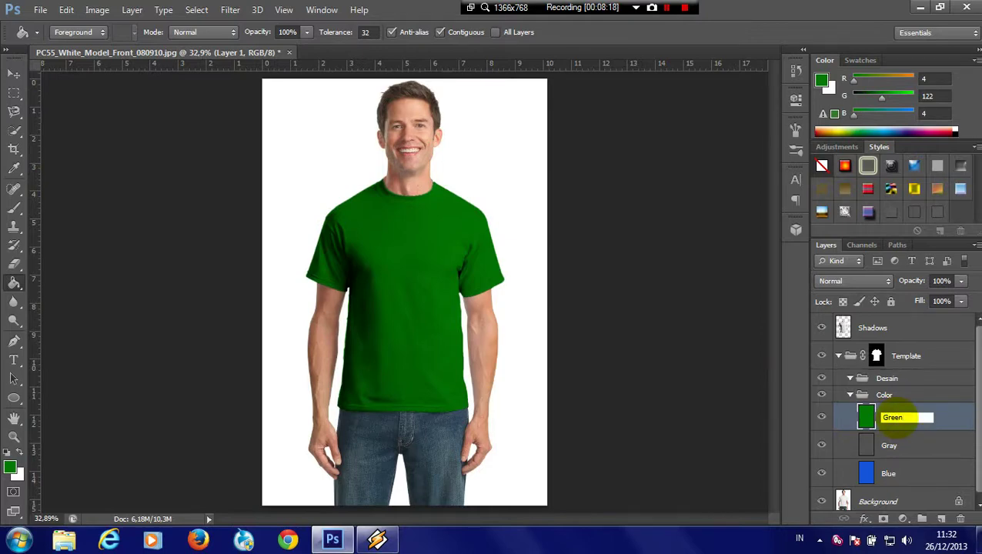
key(Return)
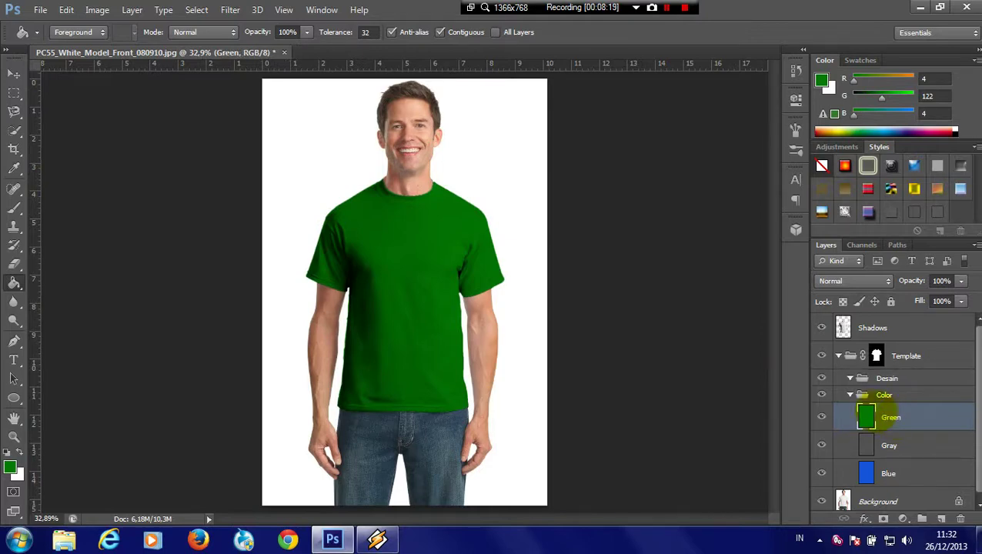
click(850, 395)
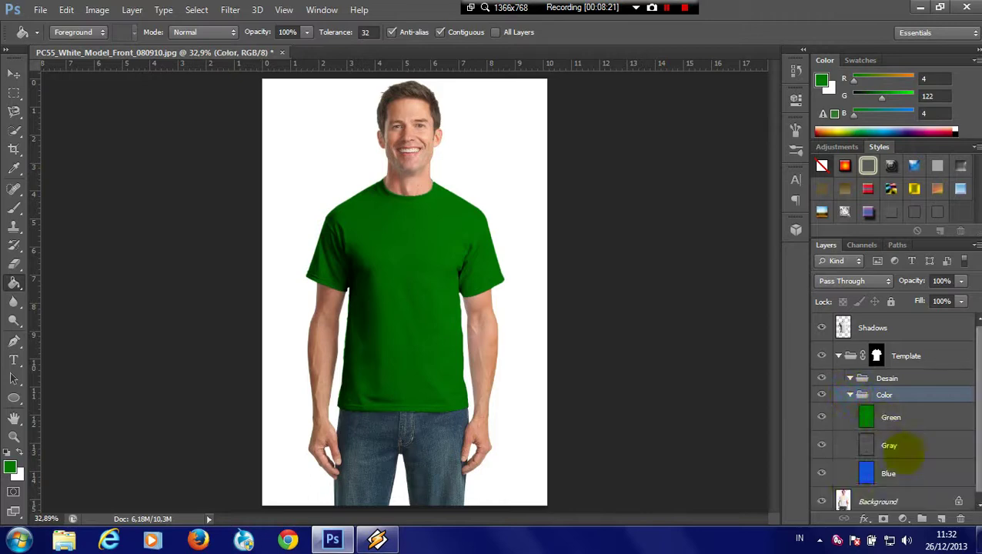
click(892, 417)
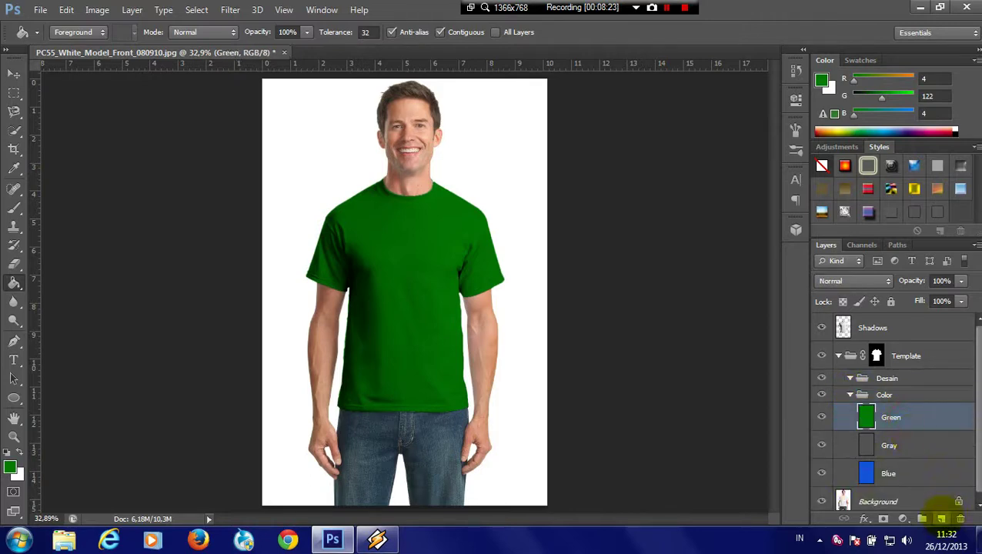
click(940, 518)
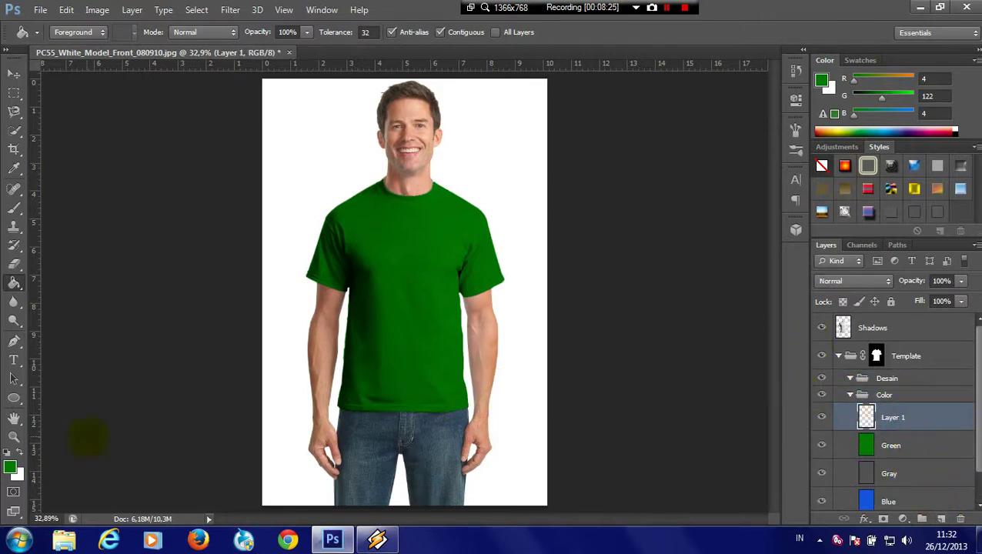
Fill the shirt yellow (R215 G213 B8) on the new layer
click(10, 466)
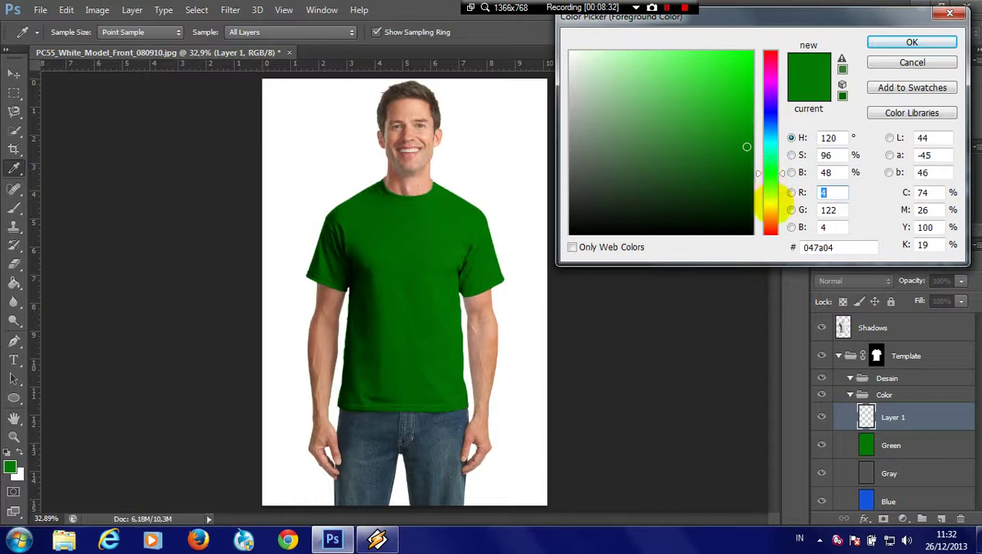
click(771, 203)
click(744, 80)
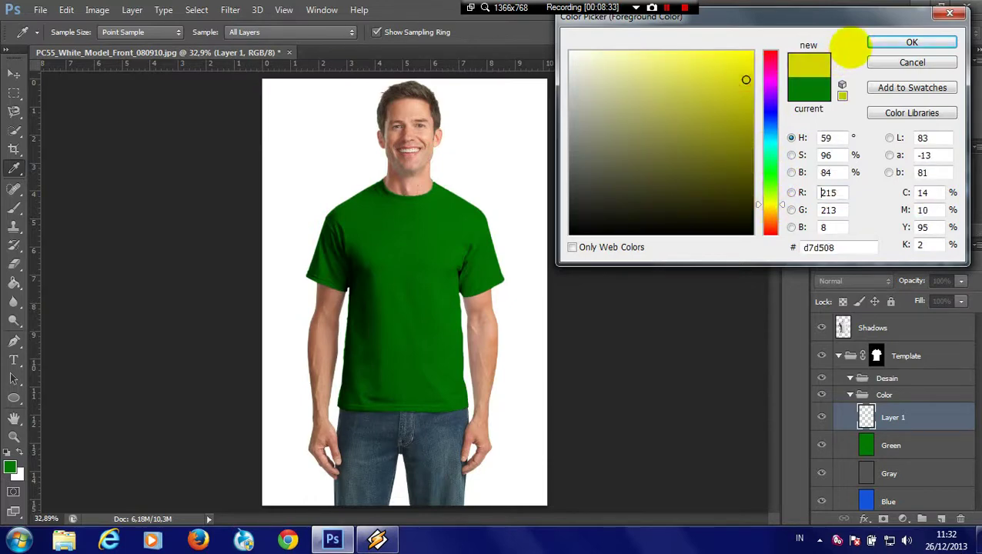
click(875, 39)
click(406, 348)
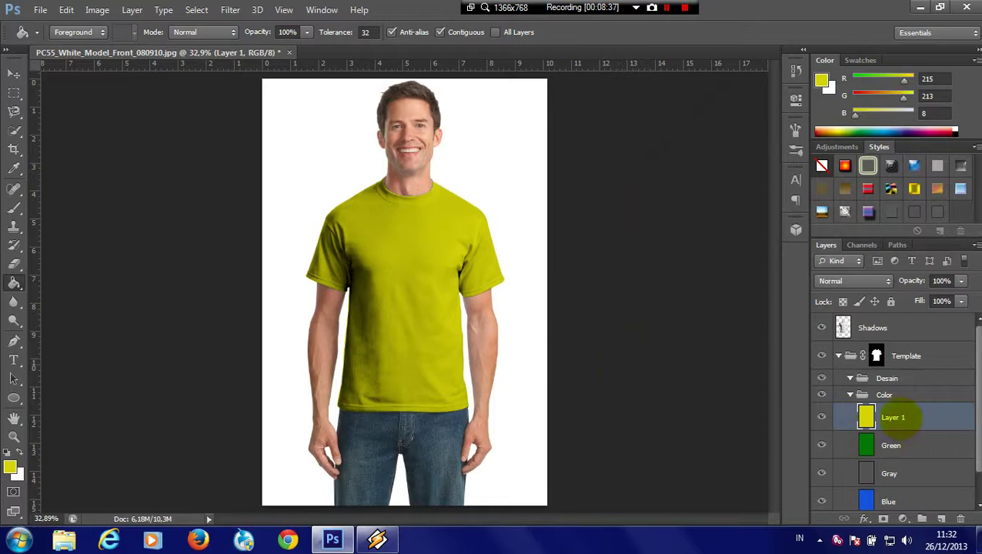
Name the yellow-filled layer 'Yellow'
double_click(894, 417)
text(Ye)
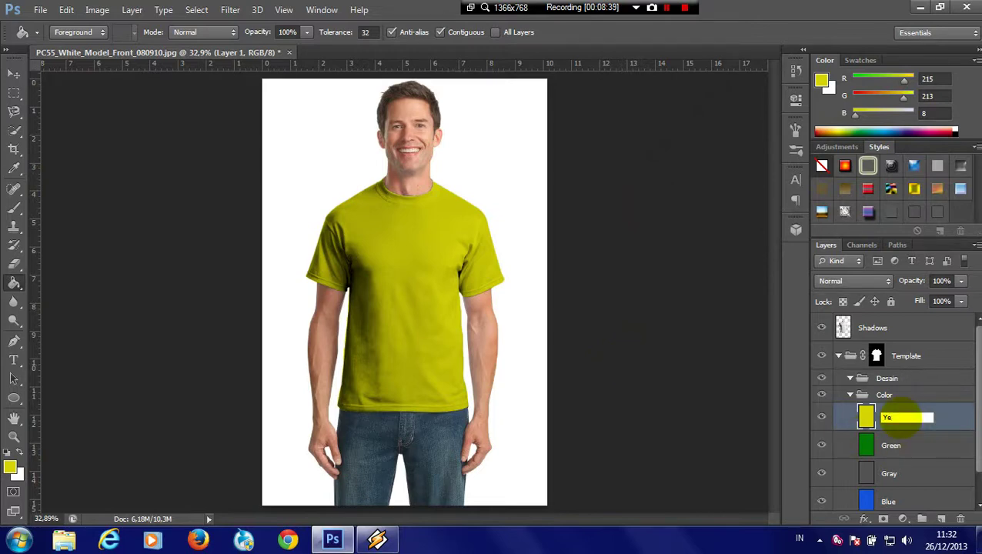
text(llow)
key(Return)
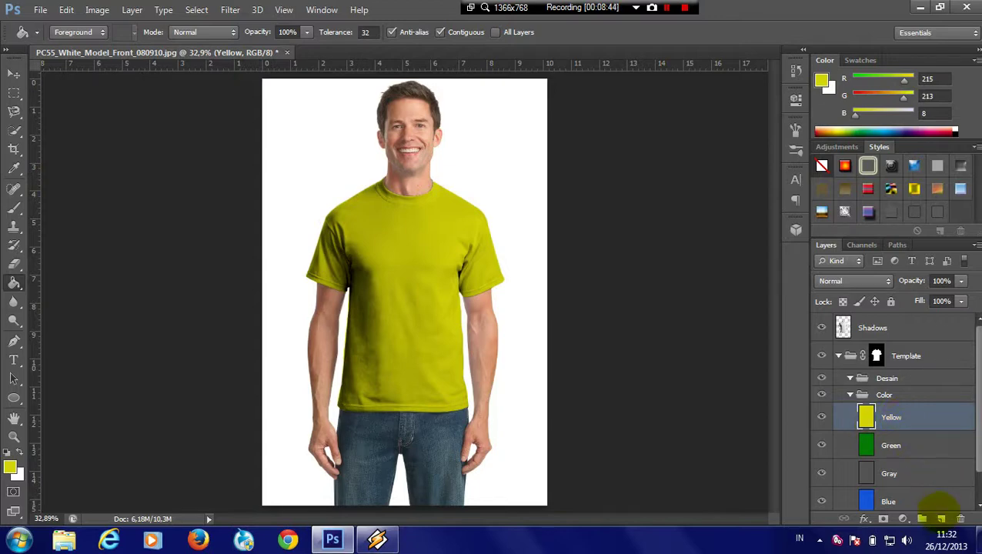
Fill a new layer above Yellow with deep blue 0915b3 over the T-shirt
click(940, 516)
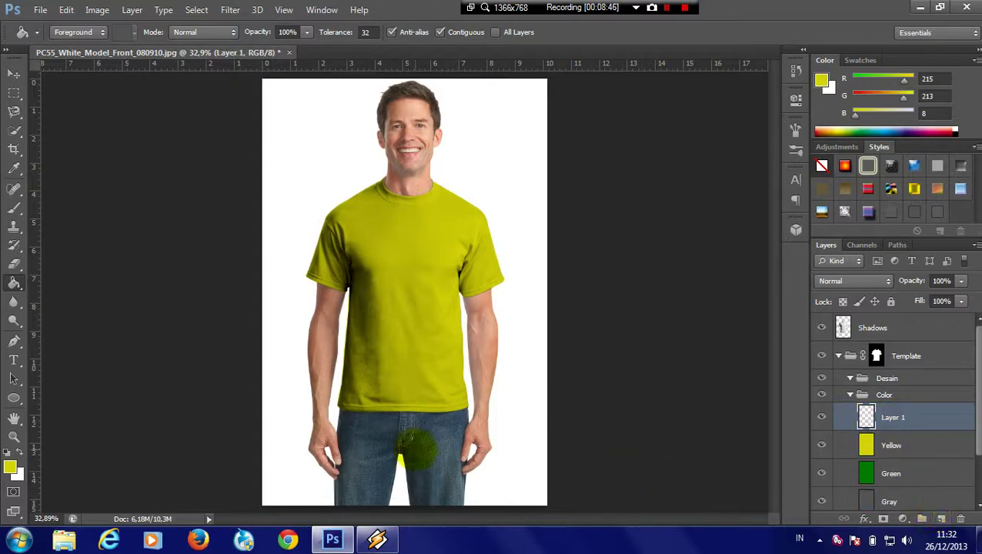
key(i)
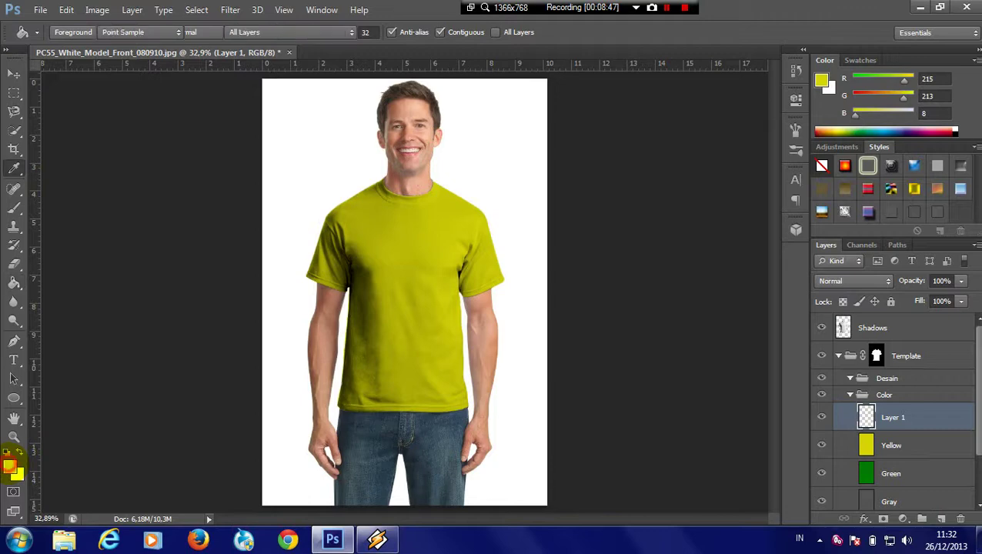
click(11, 465)
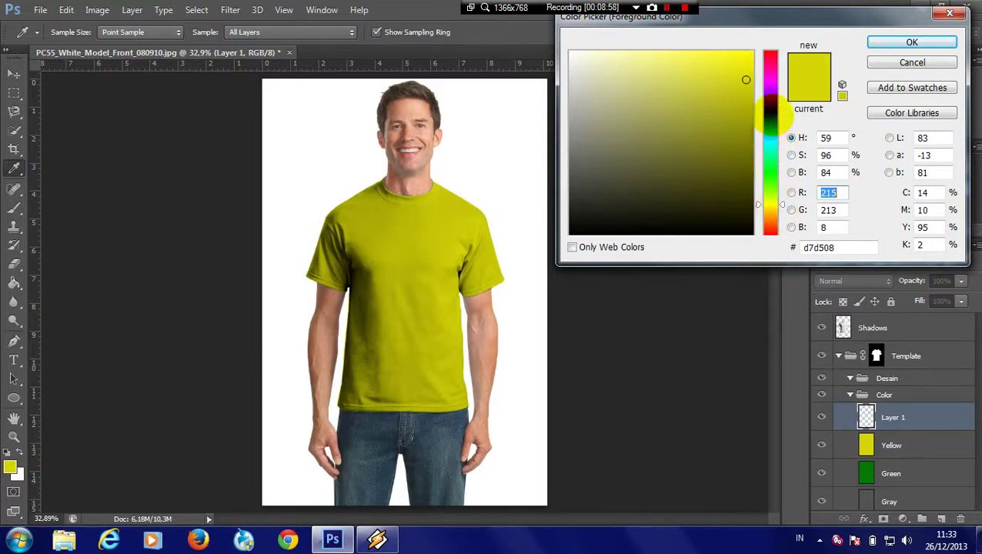
click(770, 113)
click(744, 105)
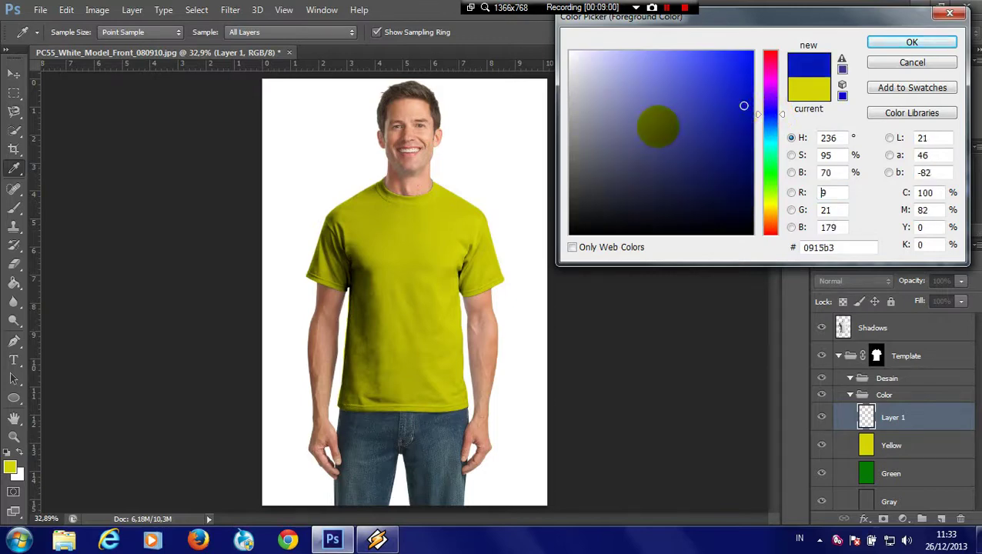
click(886, 43)
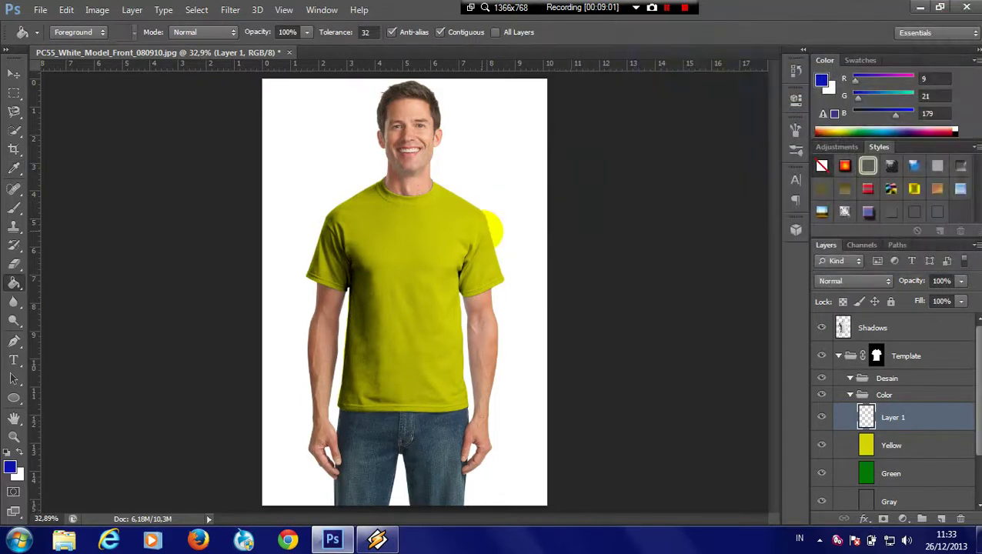
click(424, 261)
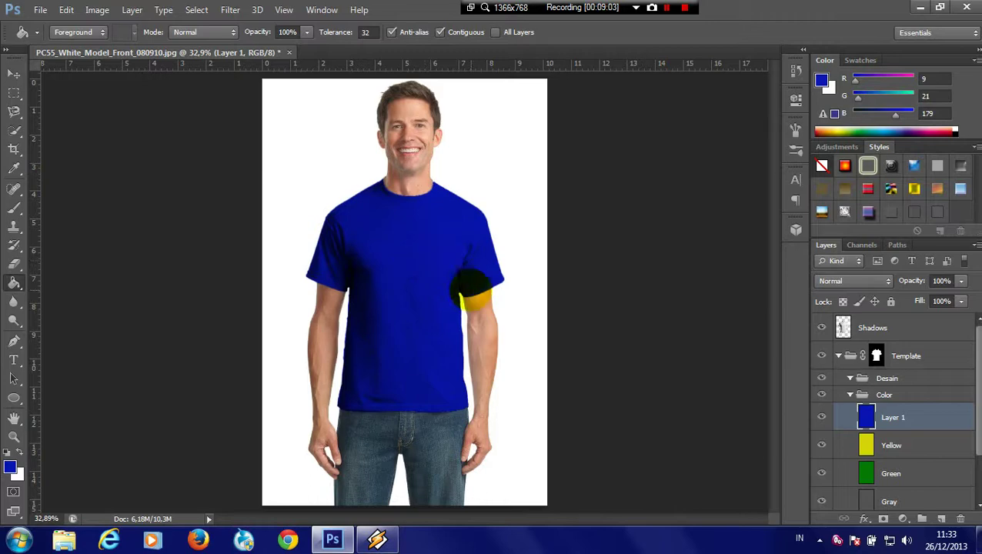
Lighten the blue shirt with Levels, output black raised to 50 and input white lowered
key(ctrl+l)
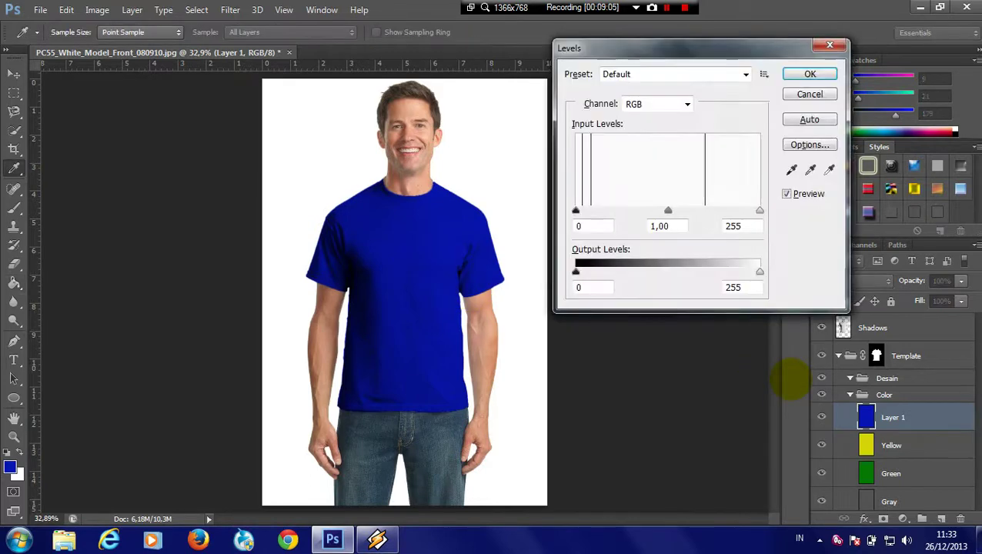
drag(576, 272, 613, 272)
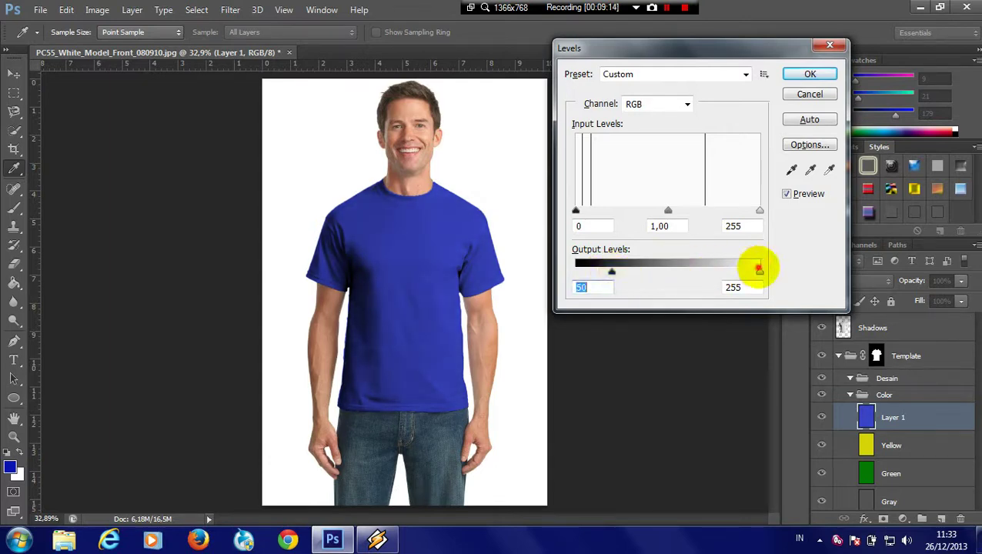
mouse_move(760, 272)
mouse_down()
mouse_move(684, 271)
mouse_move(760, 272)
mouse_up()
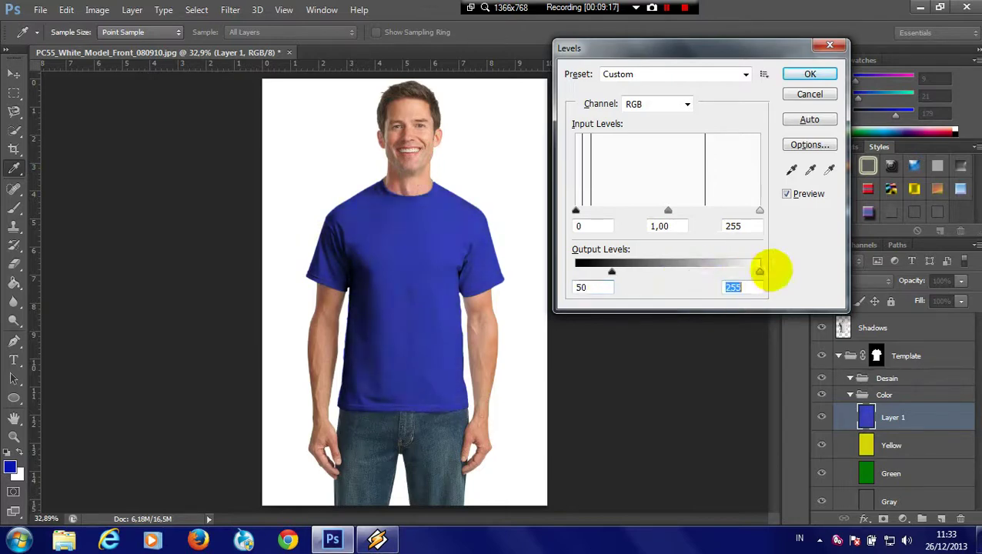
mouse_move(760, 210)
mouse_down()
mouse_move(709, 210)
mouse_move(747, 210)
mouse_up()
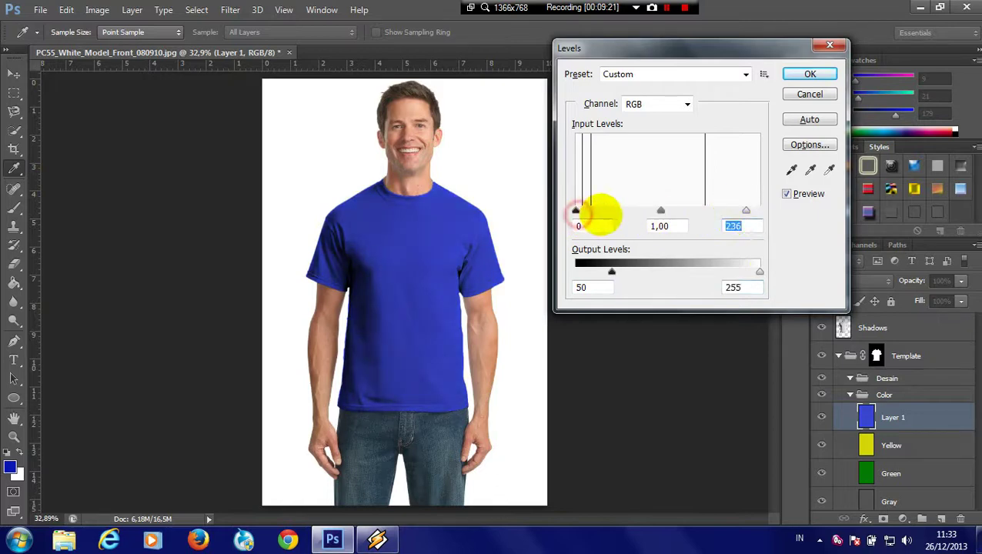
mouse_move(579, 211)
mouse_down()
mouse_move(629, 210)
mouse_move(593, 210)
mouse_up()
click(810, 74)
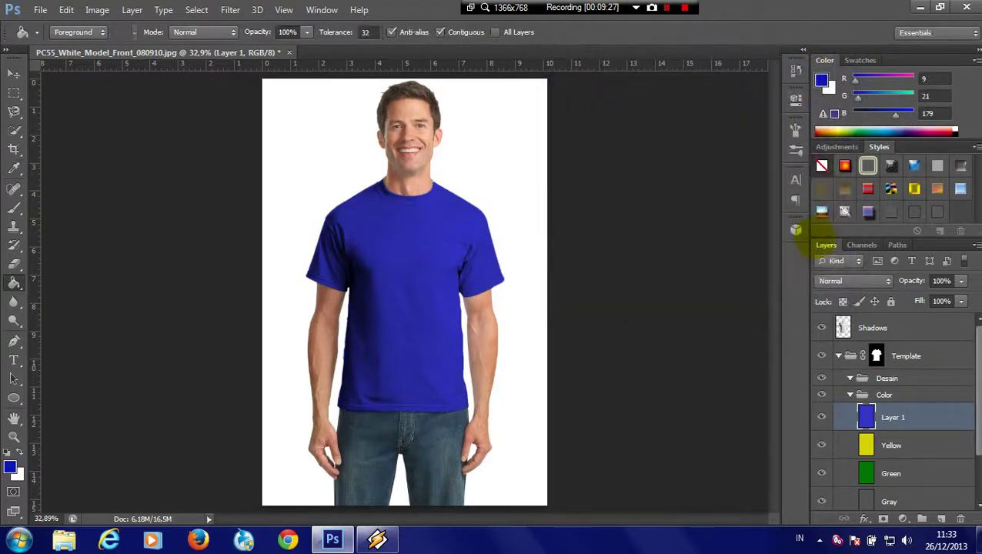
Rename the blue-filled layer to Blue
double_click(895, 418)
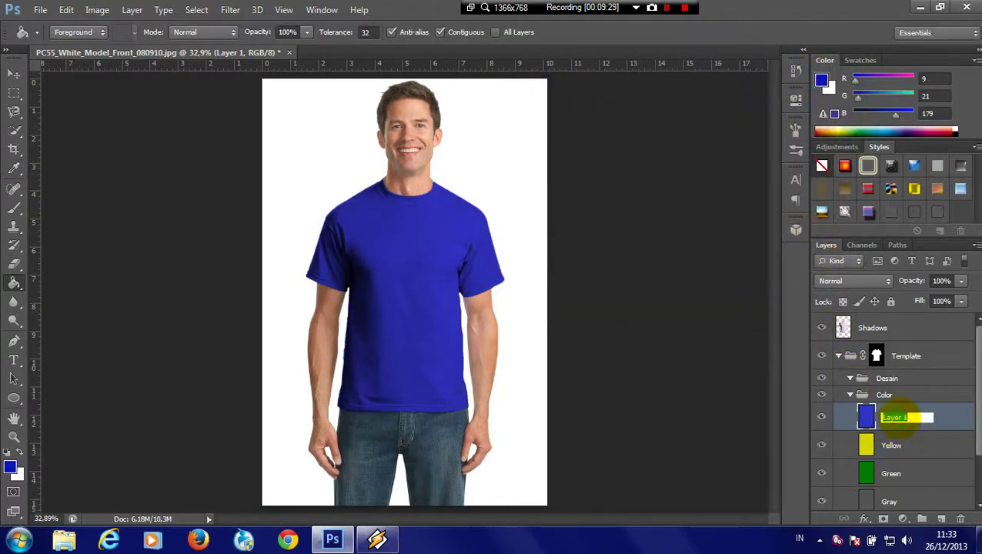
text(Blue)
key(Return)
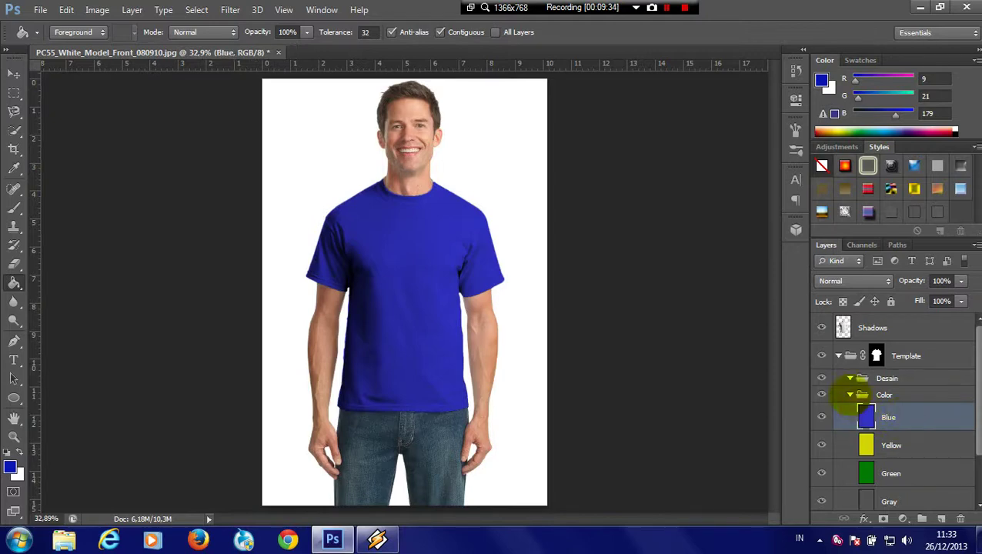
scroll(893, 416, down, 2)
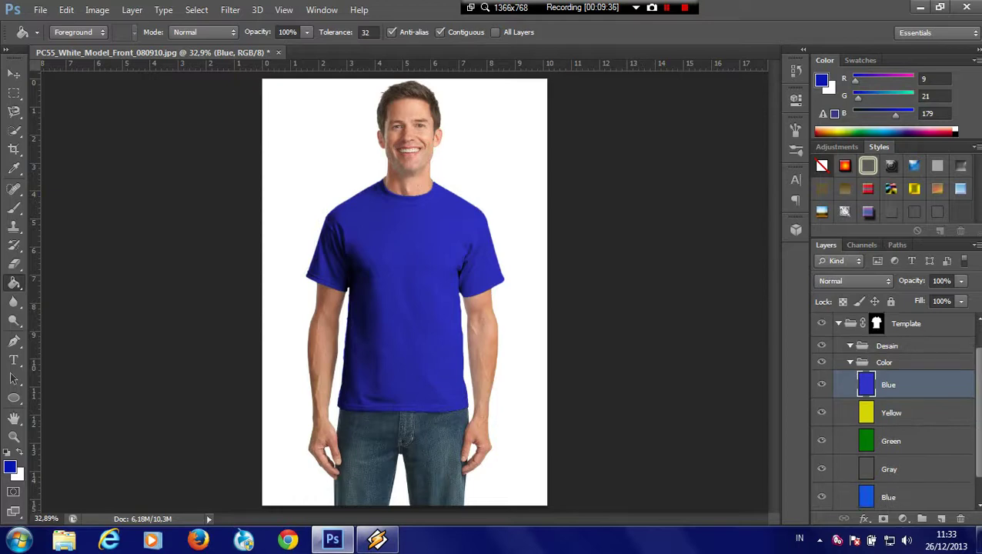
scroll(893, 415, down, 1)
Fill a new layer above Blue with near-black 070707 over the shirt
click(941, 518)
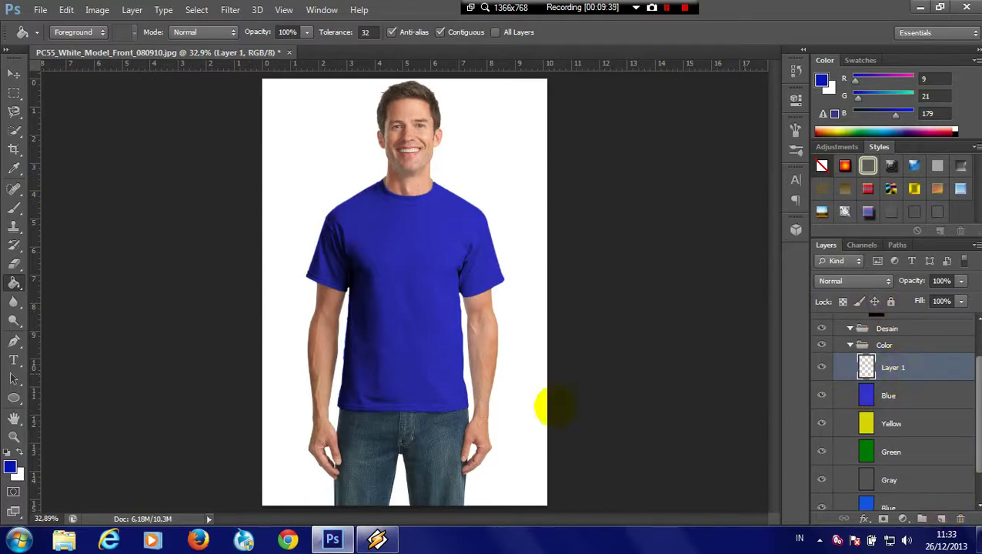
click(8, 453)
click(10, 466)
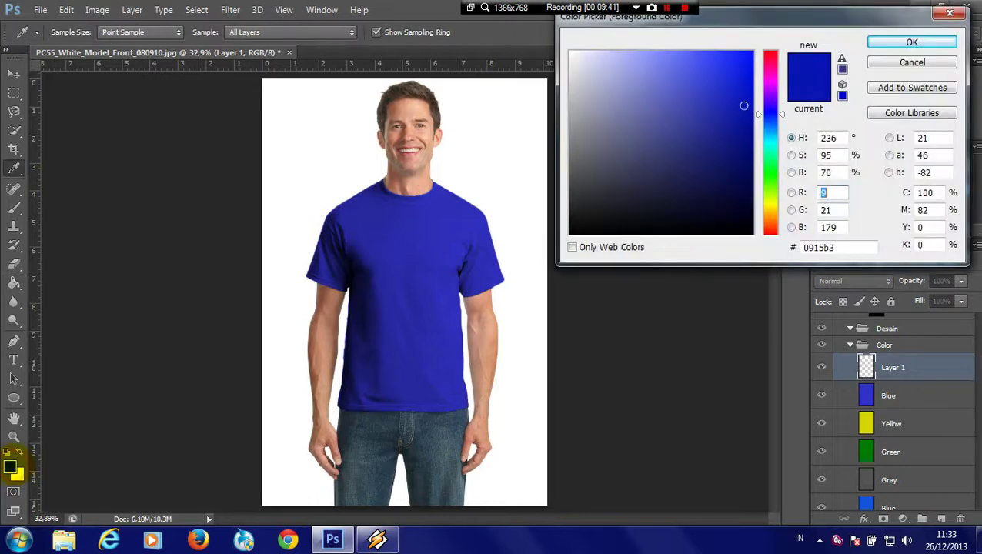
click(575, 229)
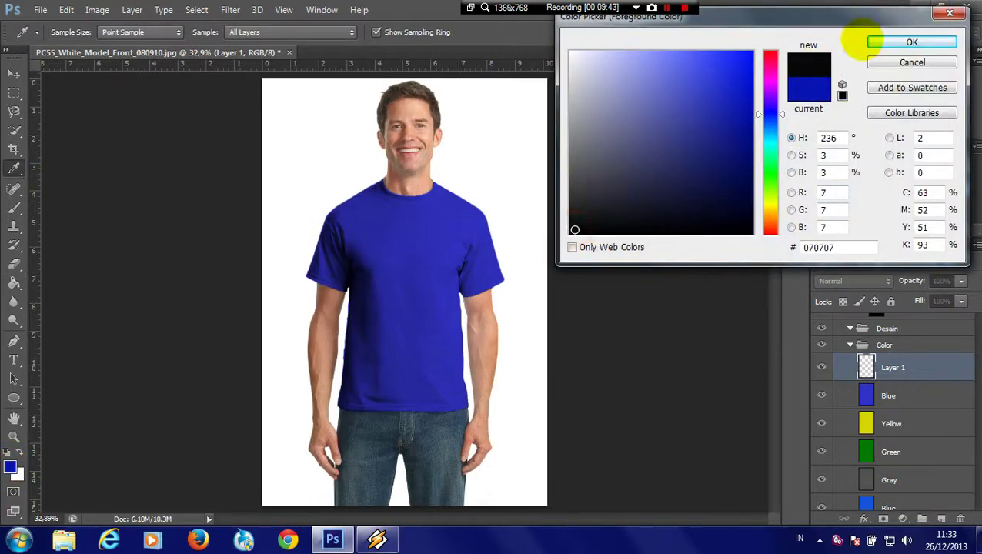
click(878, 40)
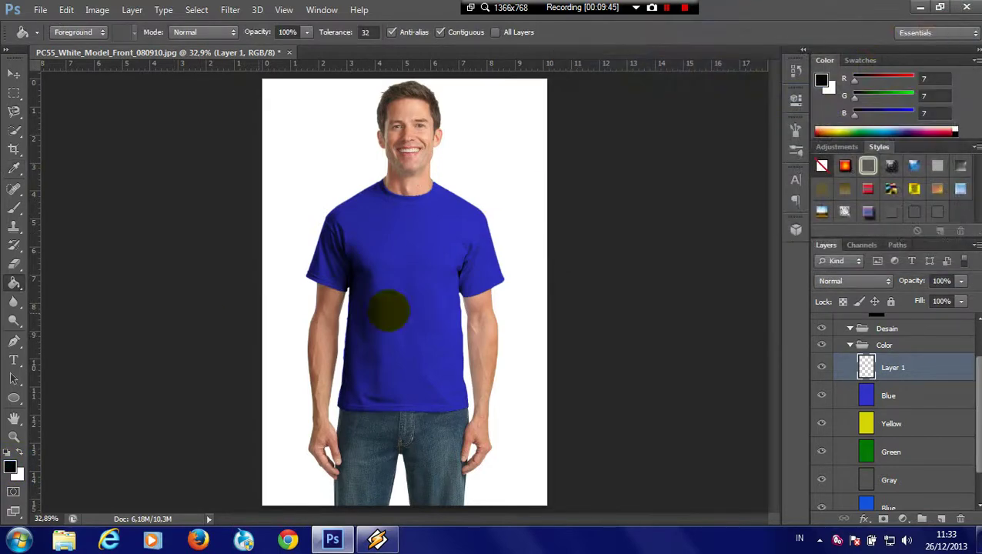
click(405, 310)
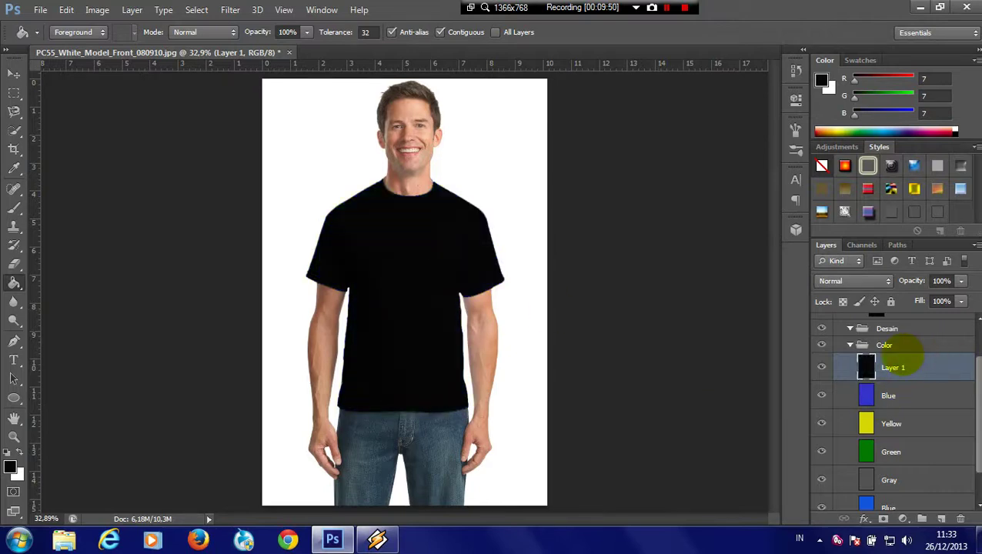
Lift the black with Levels output black 15, rename the layer Black, and hide the colour layers
key(ctrl+l)
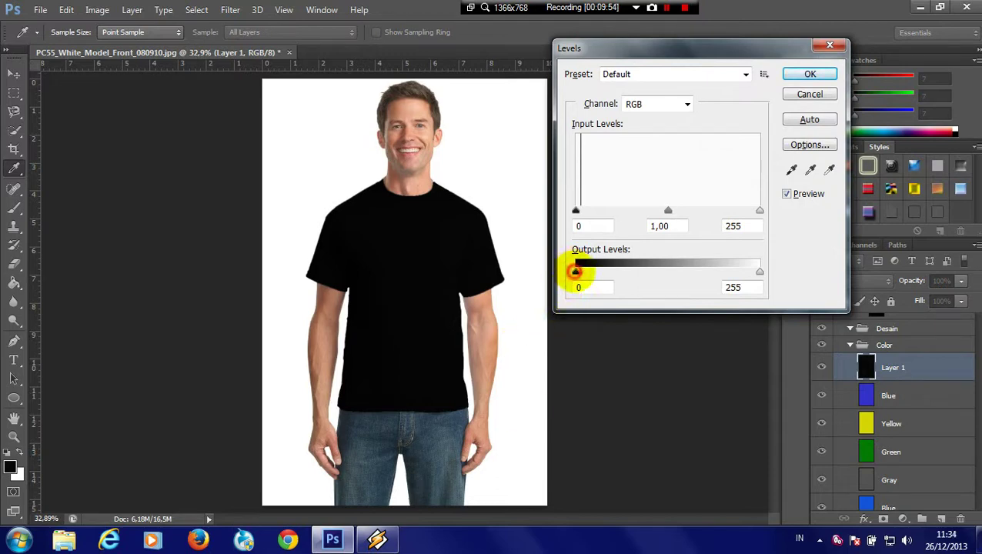
drag(576, 272, 593, 272)
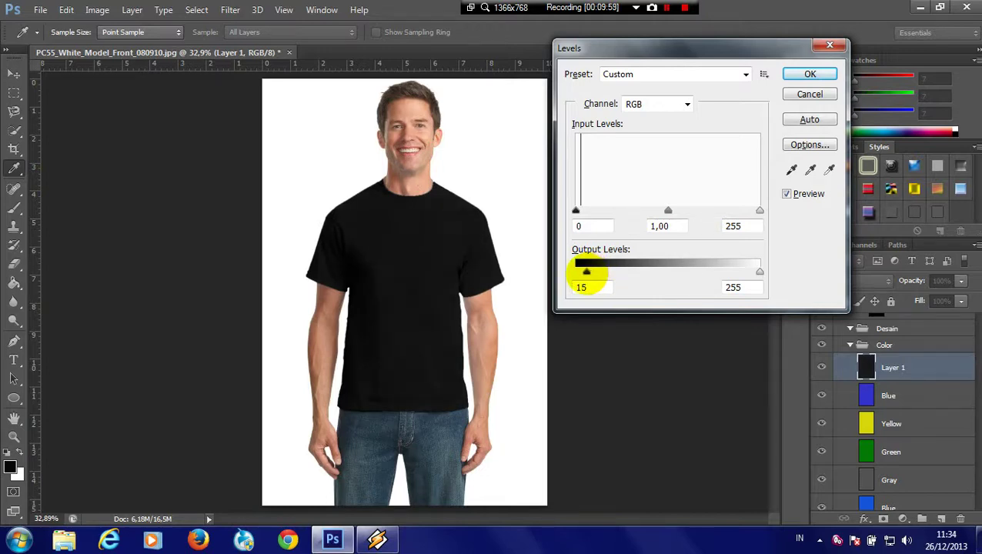
click(810, 74)
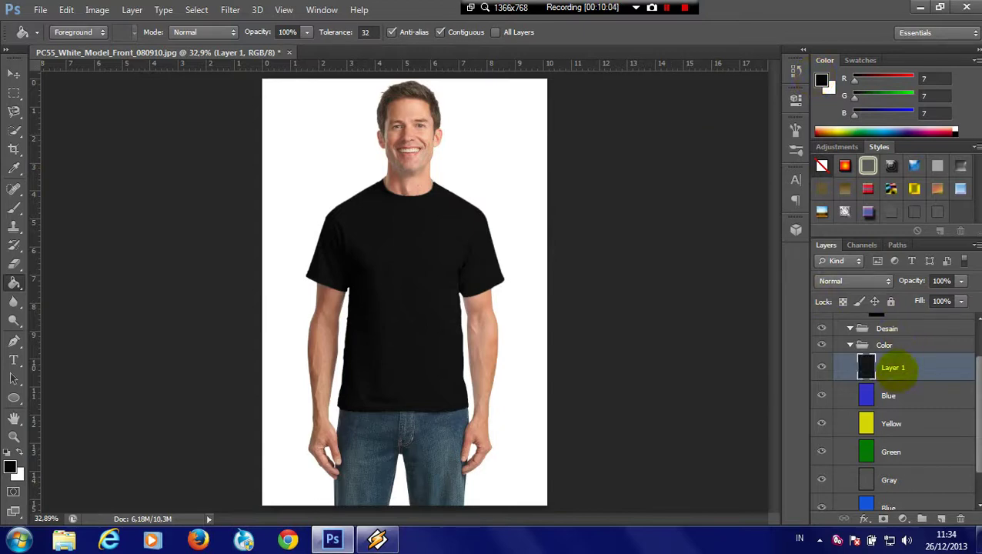
double_click(893, 368)
text(Bla)
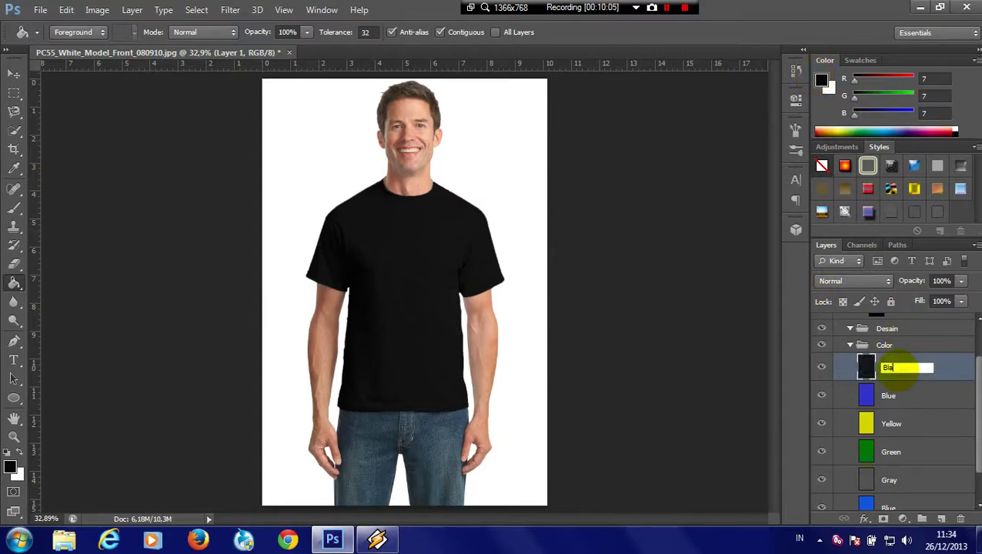
text(ck)
key(Return)
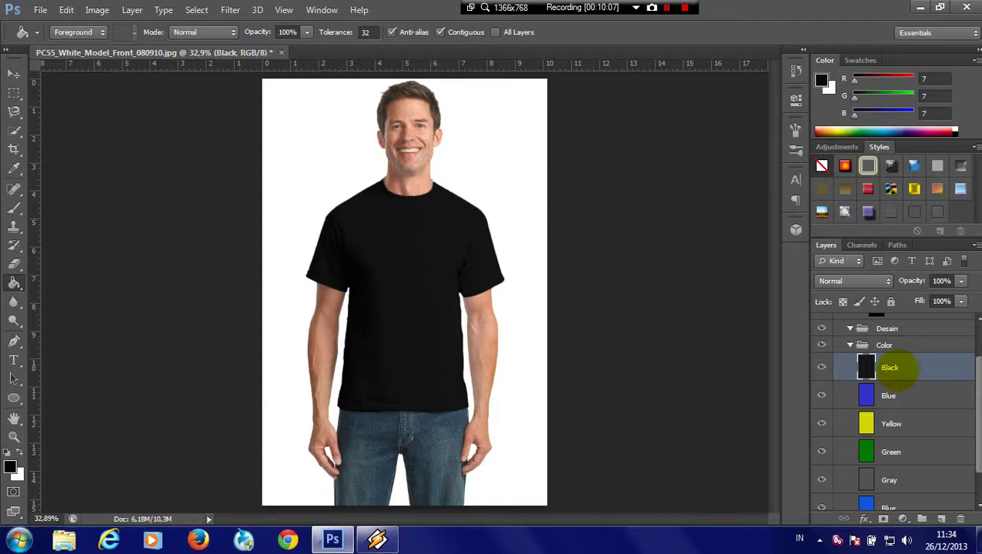
drag(822, 368, 822, 479)
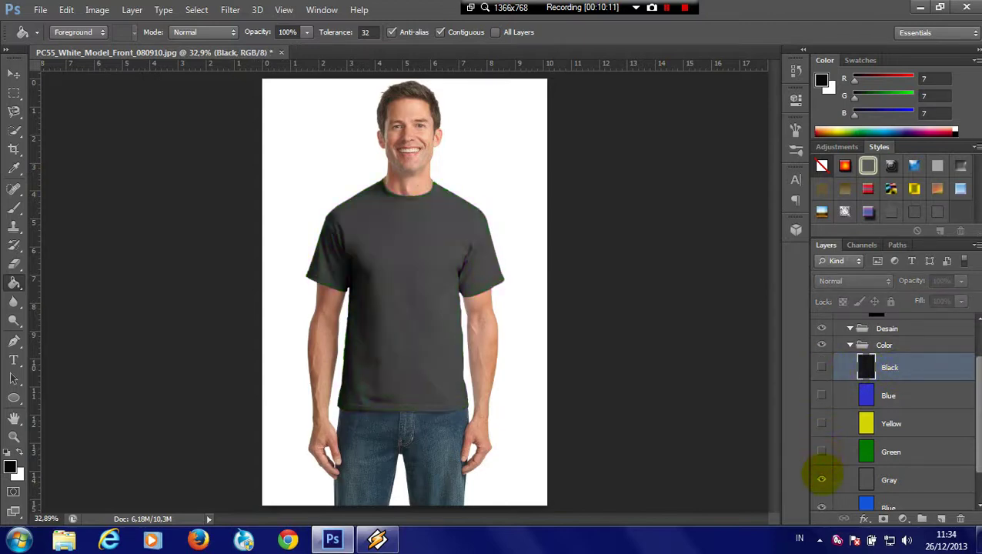
Hide the Blue layer and show the Gray layer for a dark gray shirt
drag(977, 369, 976, 405)
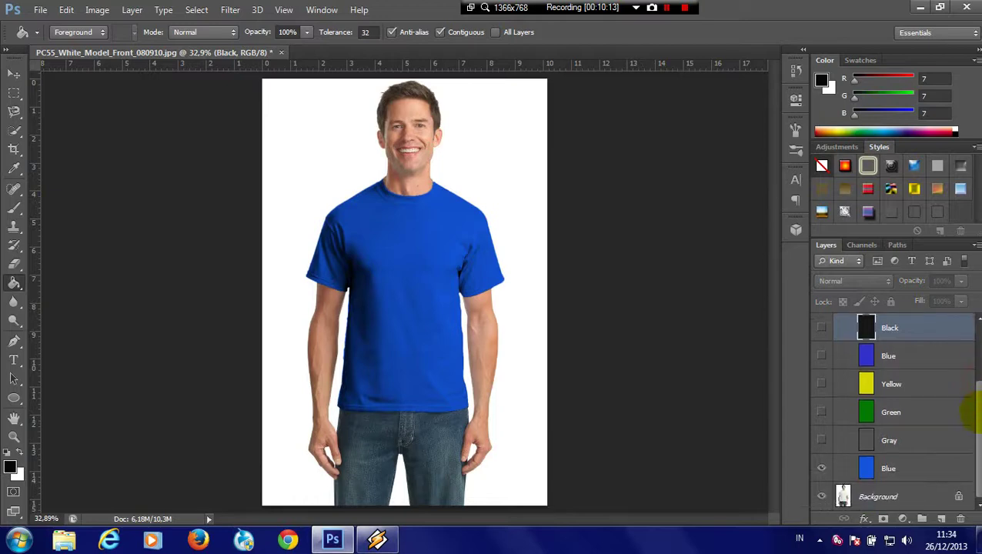
click(822, 467)
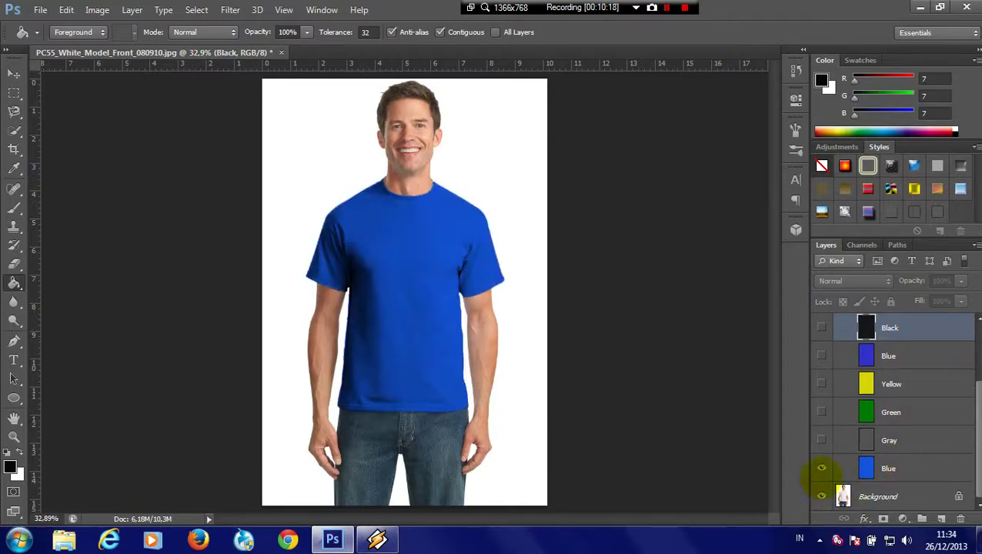
click(821, 467)
click(822, 440)
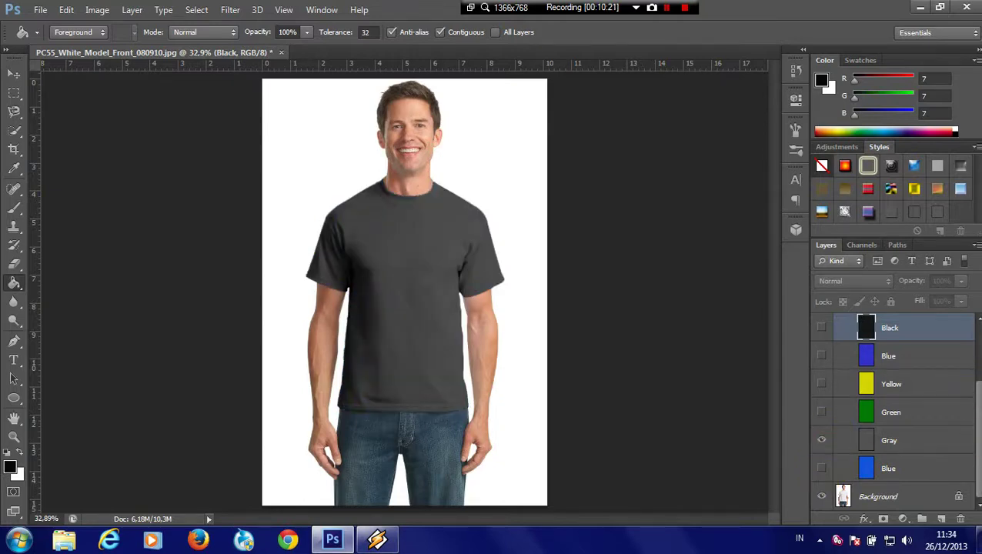
drag(975, 385, 974, 329)
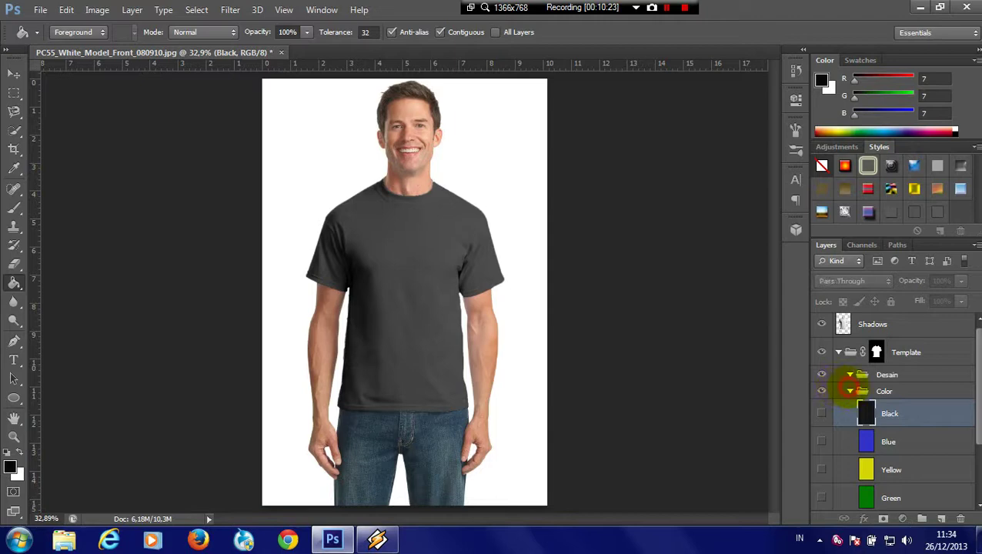
Collapse the Color group and add a new empty layer inside the Desain group
click(850, 391)
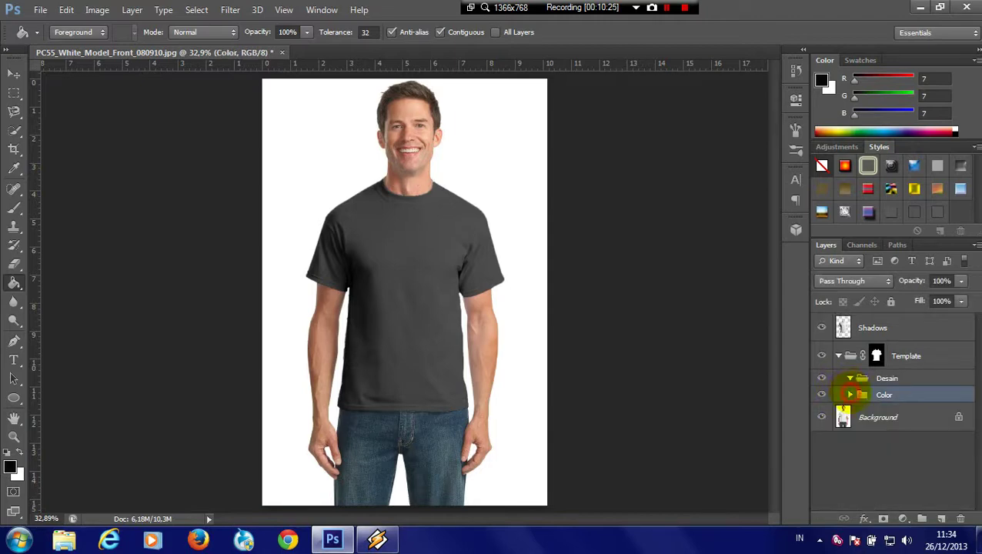
click(850, 394)
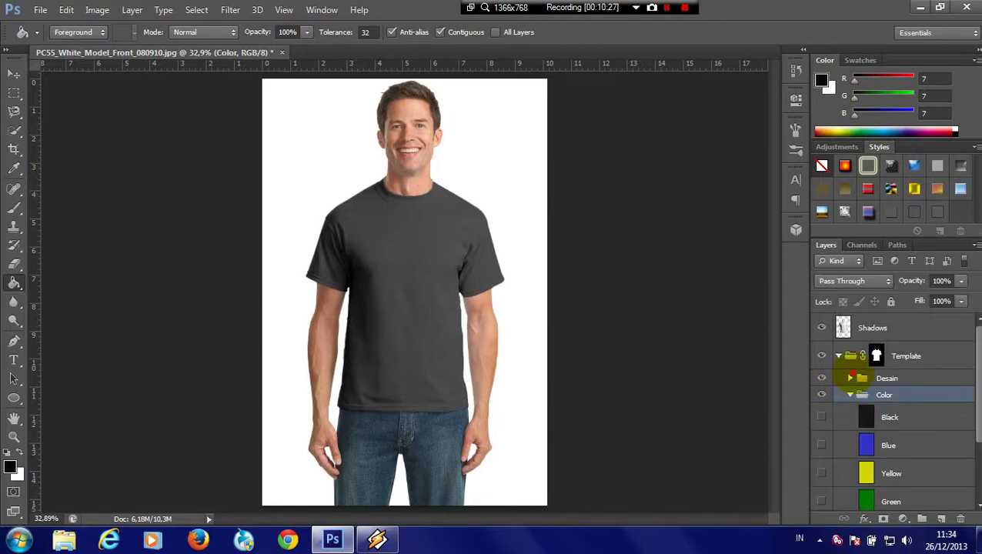
click(887, 378)
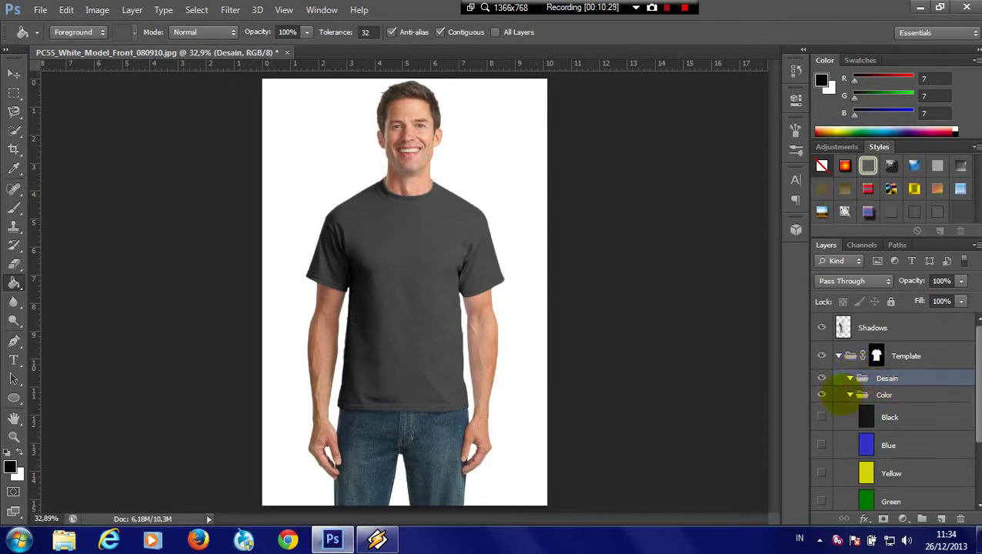
click(850, 395)
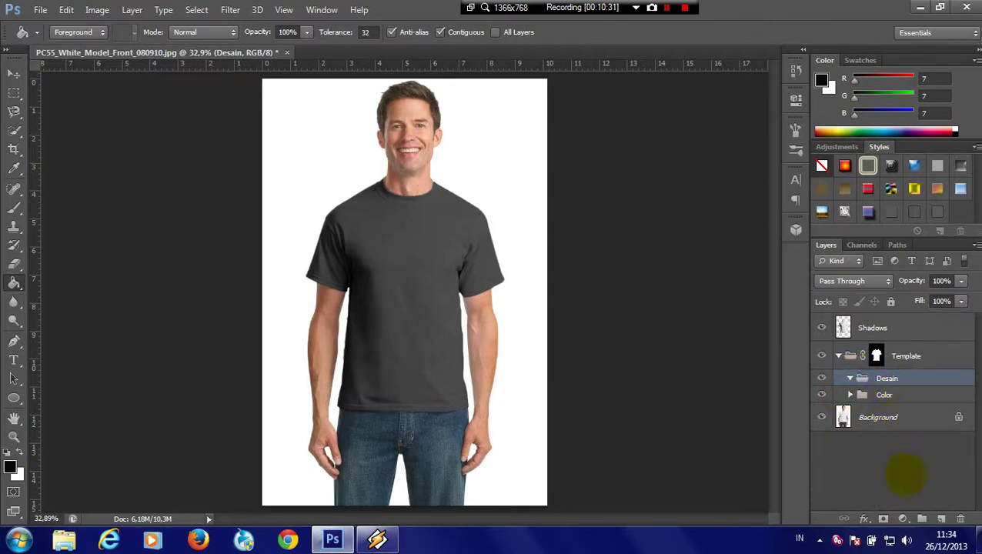
click(941, 518)
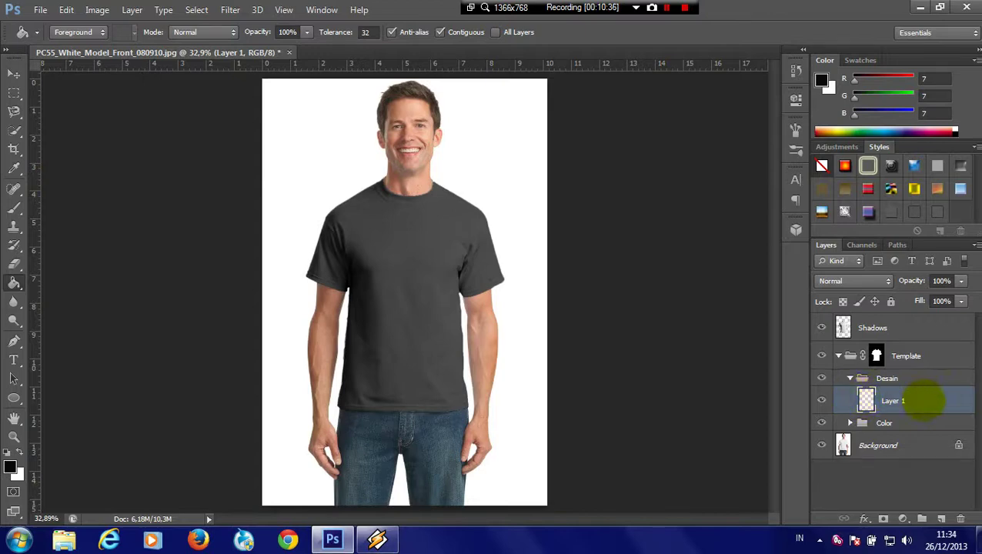
Rename the new Desain layer to 'Your desain here', dismissing the Layer Style dialog unchanged
double_click(887, 401)
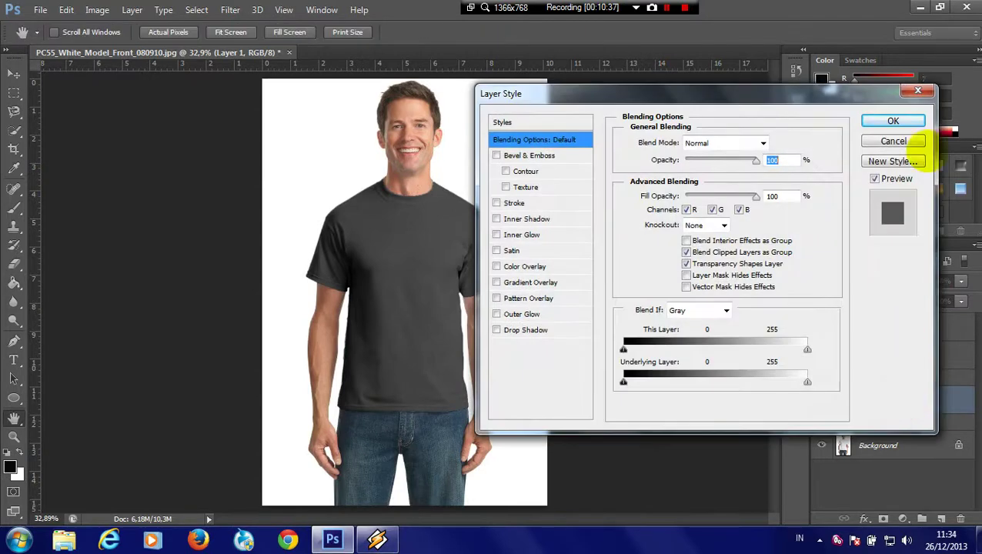
click(893, 121)
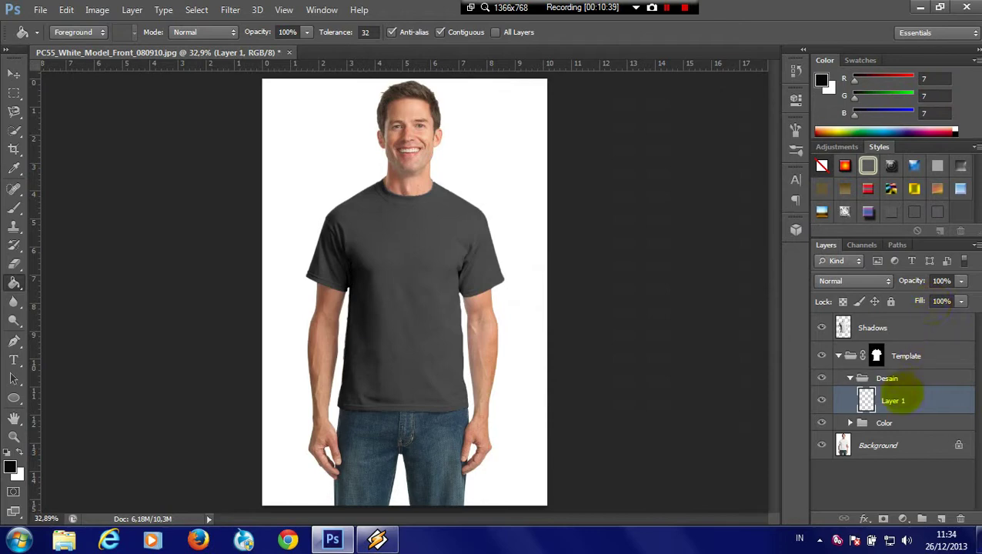
double_click(895, 400)
text(Your)
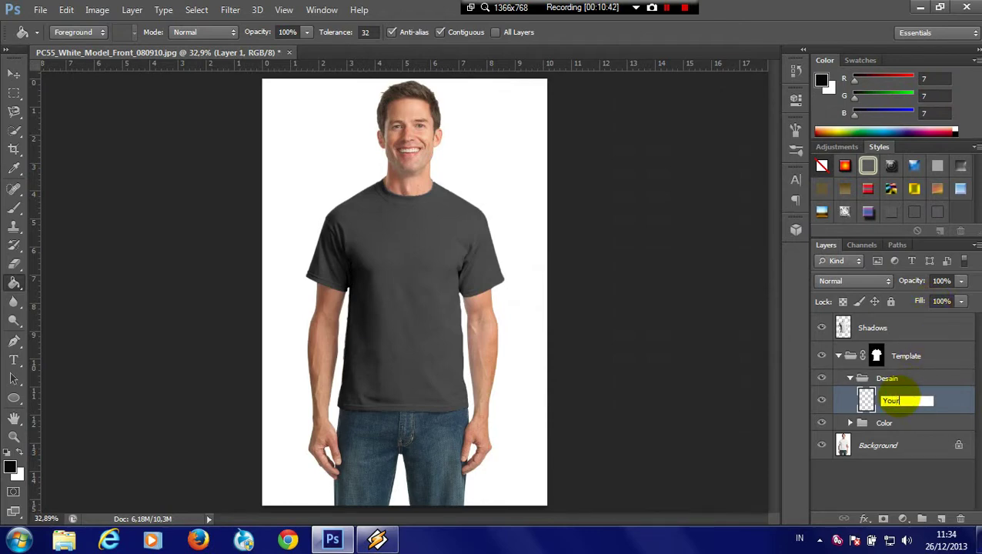
text(desain here)
key(Return)
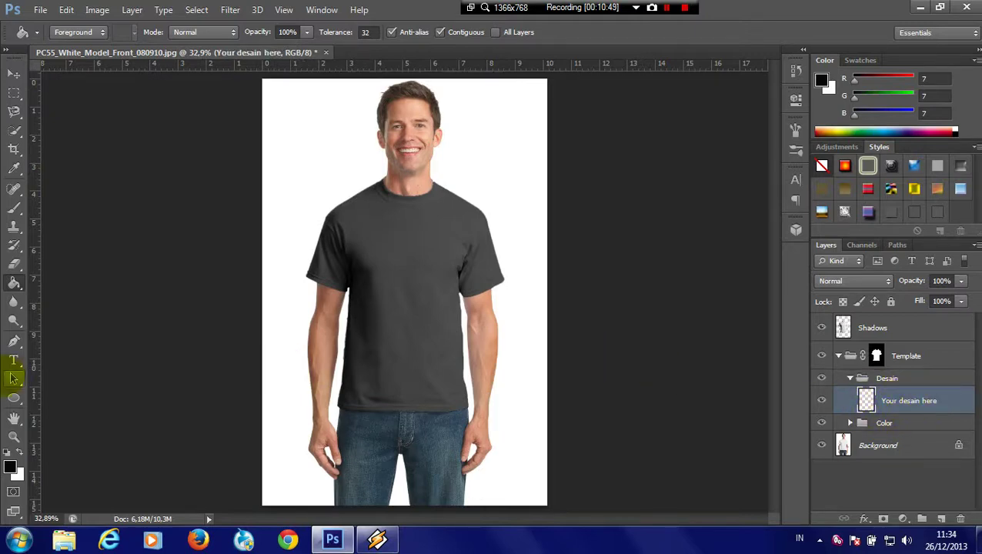
click(14, 360)
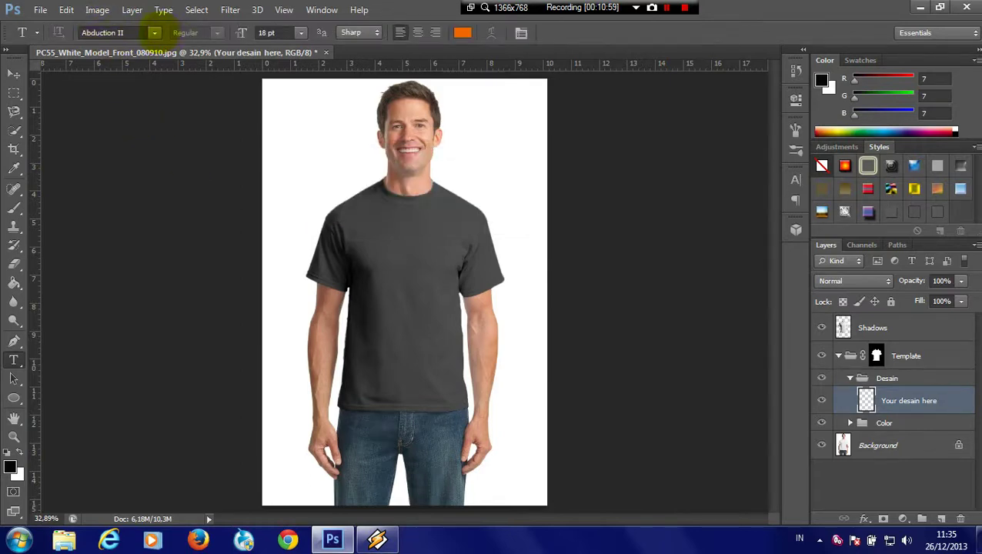
Choose Pep Rally from the Type tool's font family list in place of Abduction II
click(154, 32)
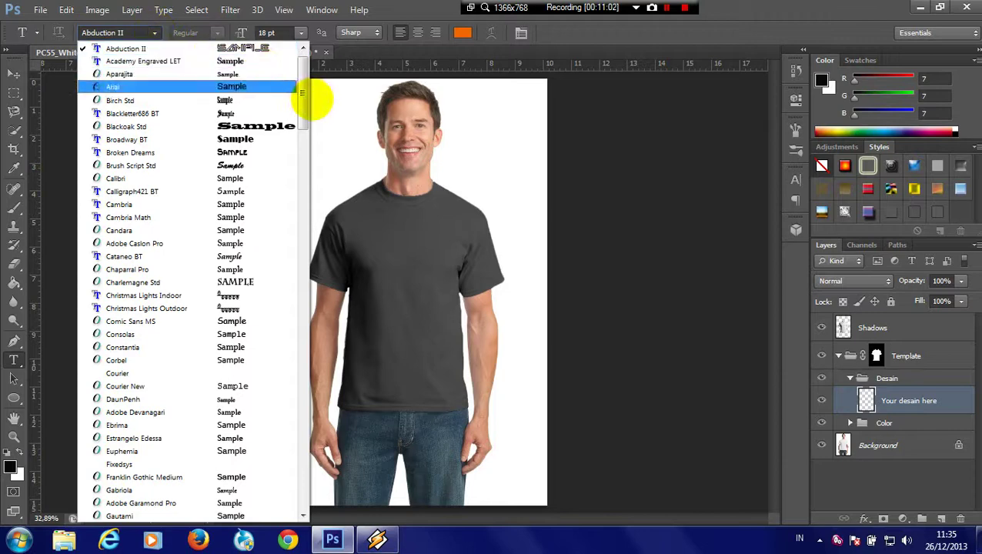
drag(302, 93, 292, 79)
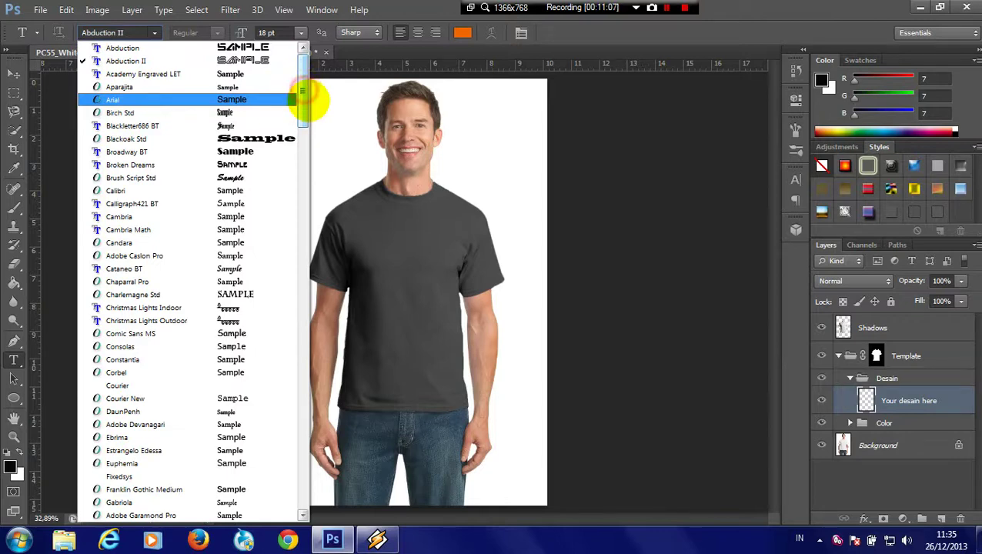
drag(302, 91, 303, 218)
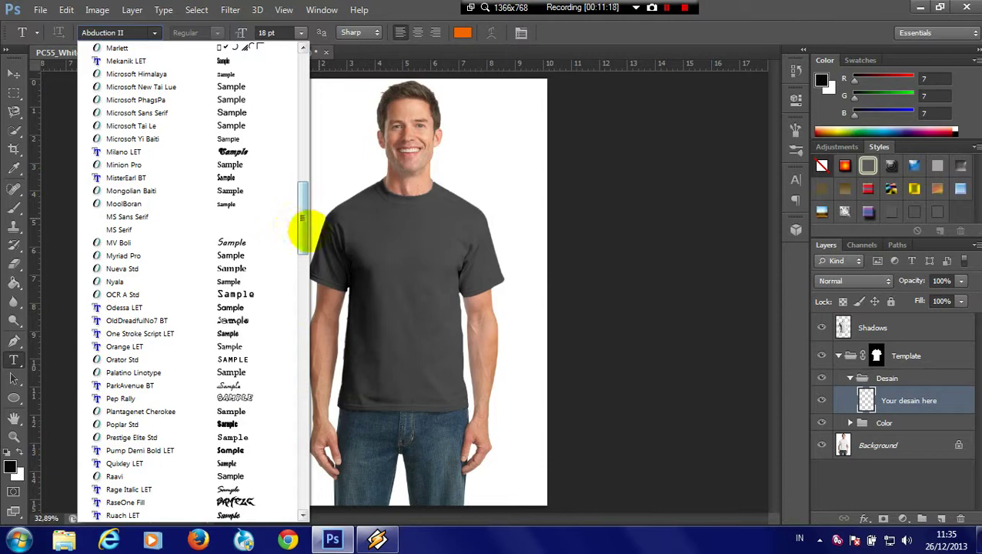
click(243, 398)
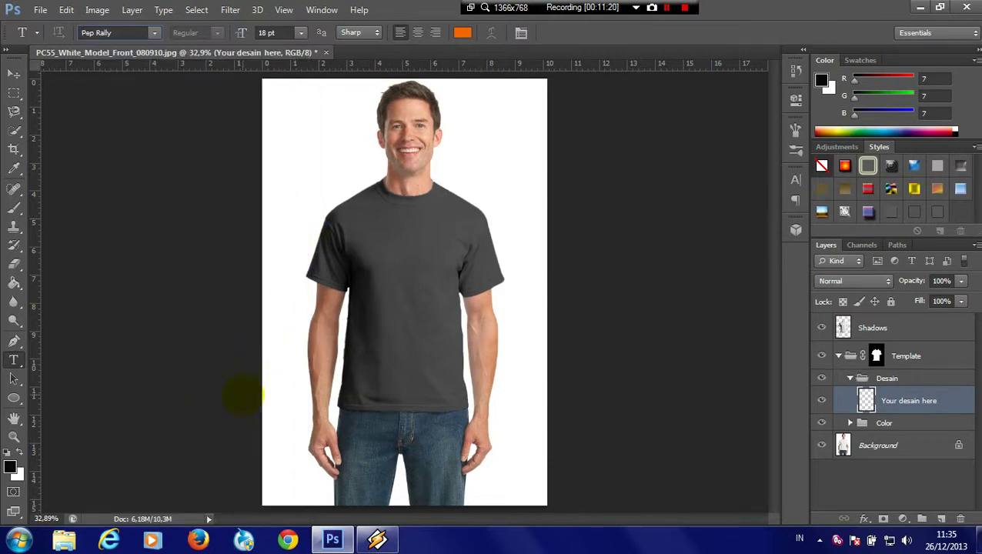
Type '69' on the shirt, then move and scale it large across the shirt front
click(351, 281)
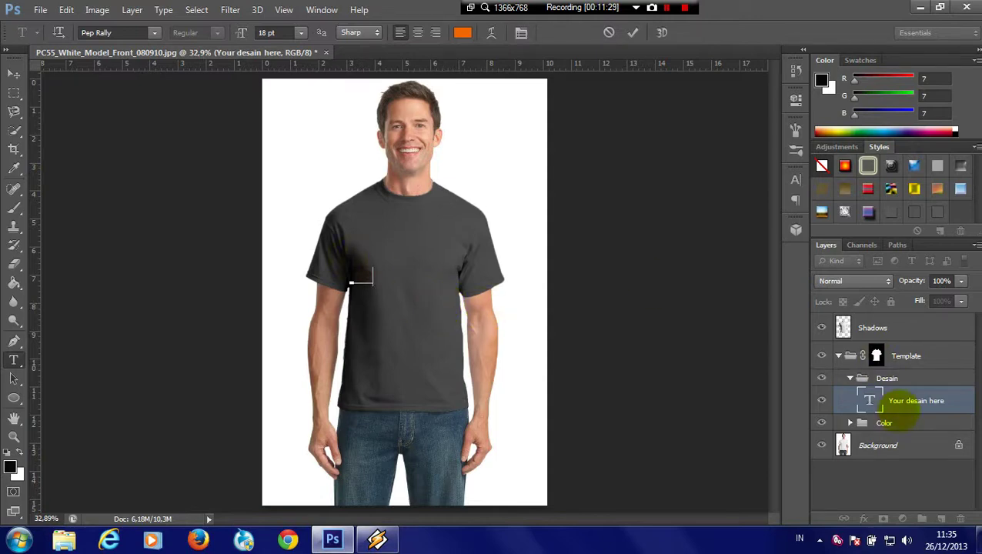
click(904, 415)
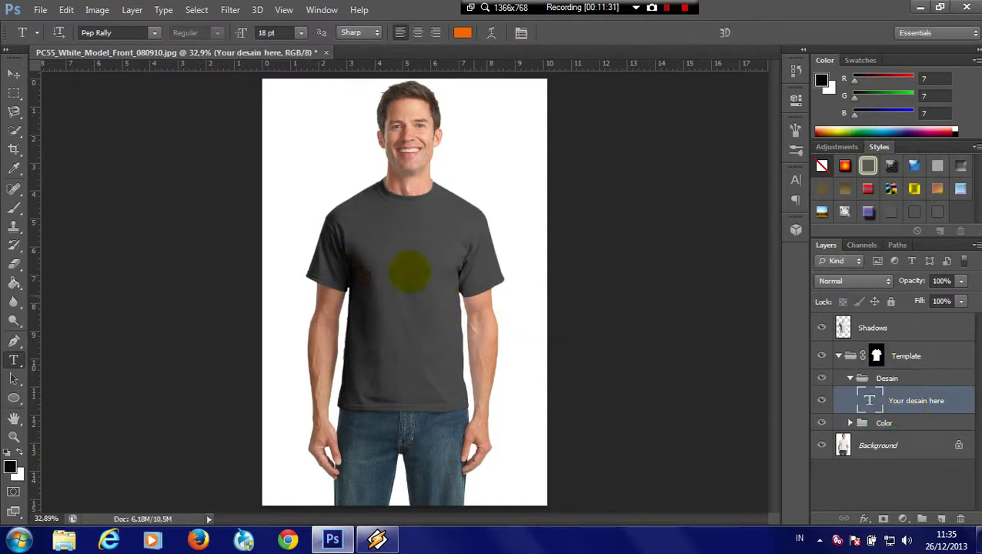
click(14, 74)
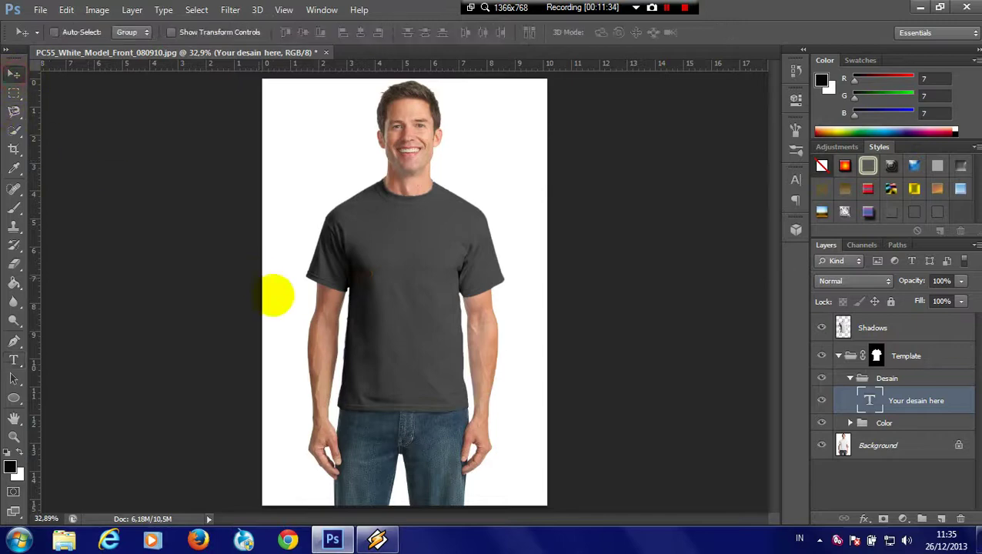
mouse_move(373, 277)
mouse_down()
mouse_move(413, 295)
mouse_move(368, 228)
mouse_up()
key(ctrl+t)
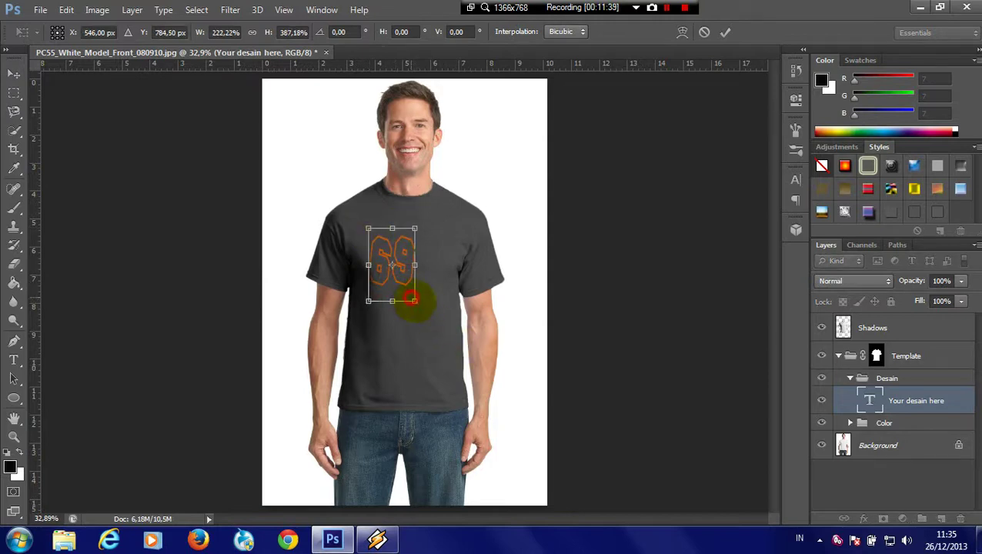
drag(414, 301, 443, 395)
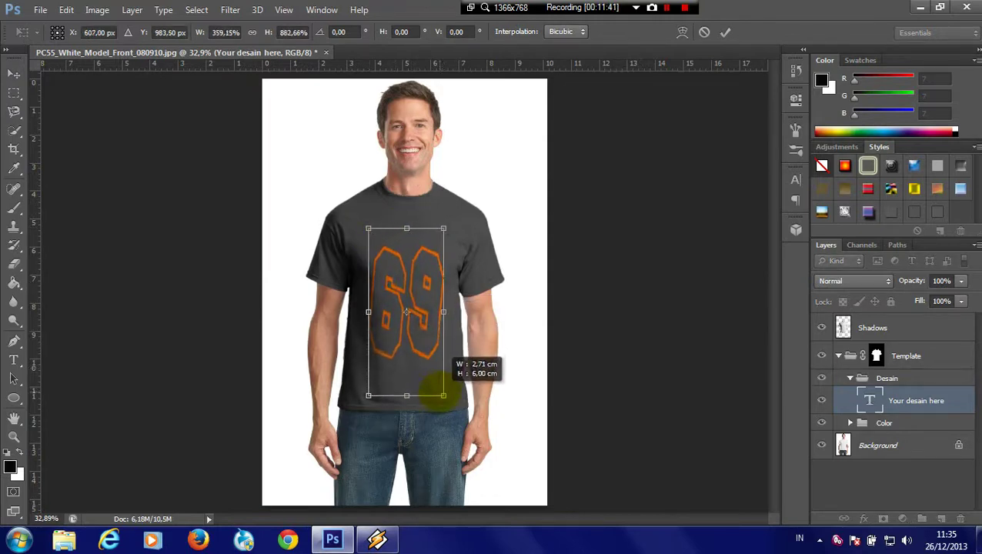
double_click(428, 284)
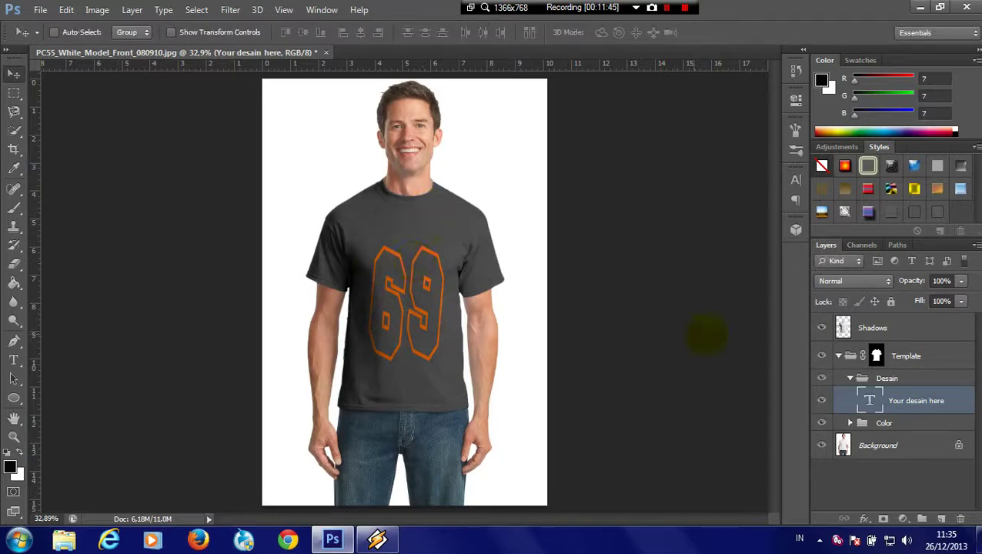
Recolour the 69 text to near-white f9faf9 and commit the edit
double_click(870, 401)
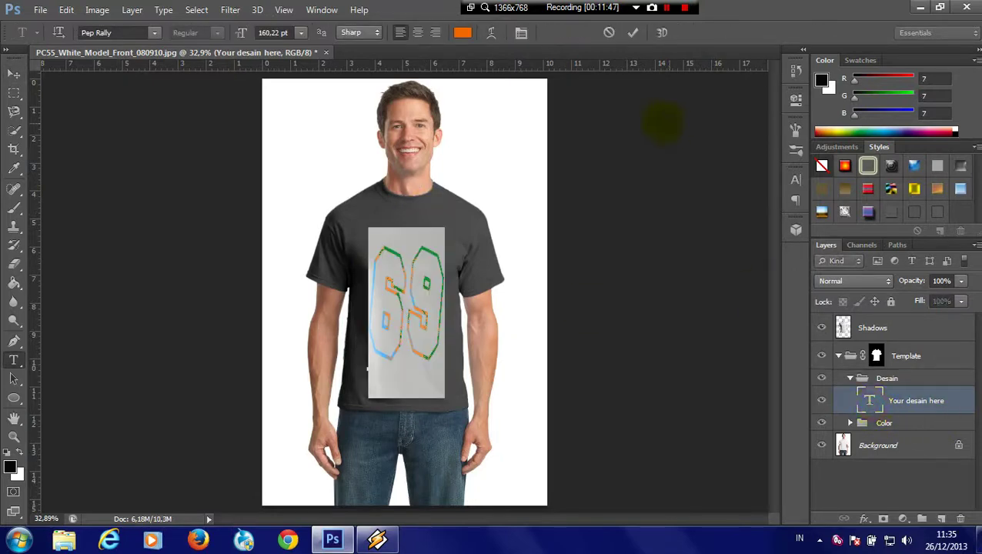
click(462, 32)
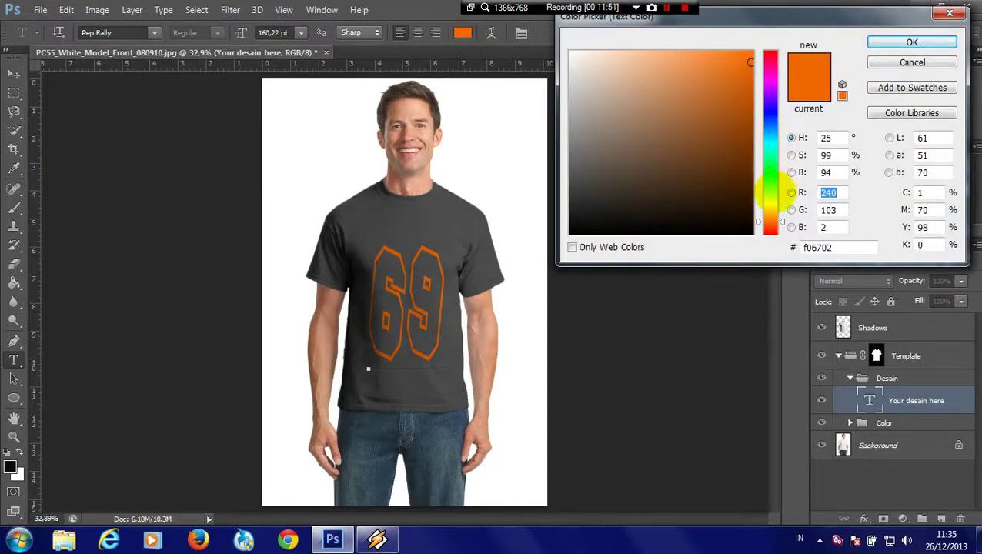
click(770, 187)
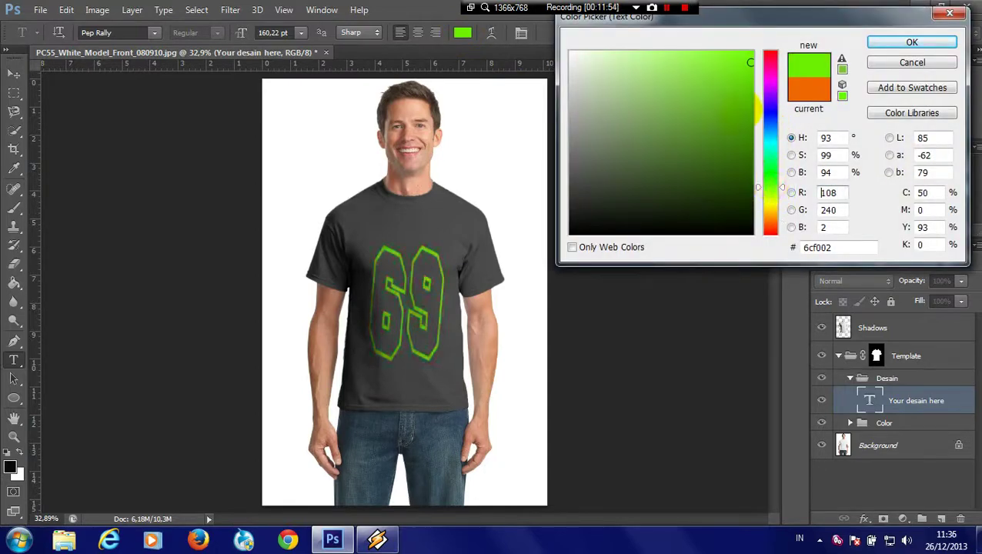
click(771, 183)
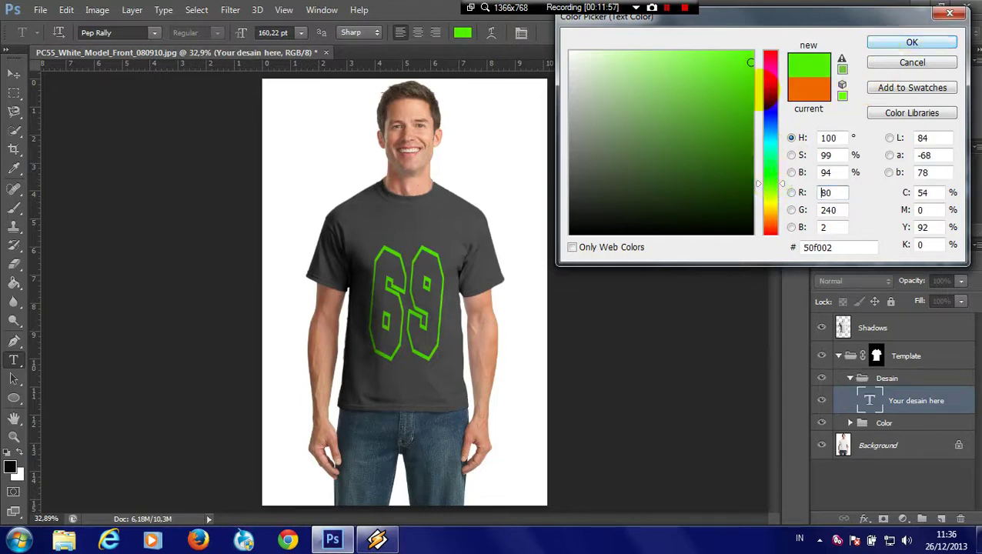
click(572, 53)
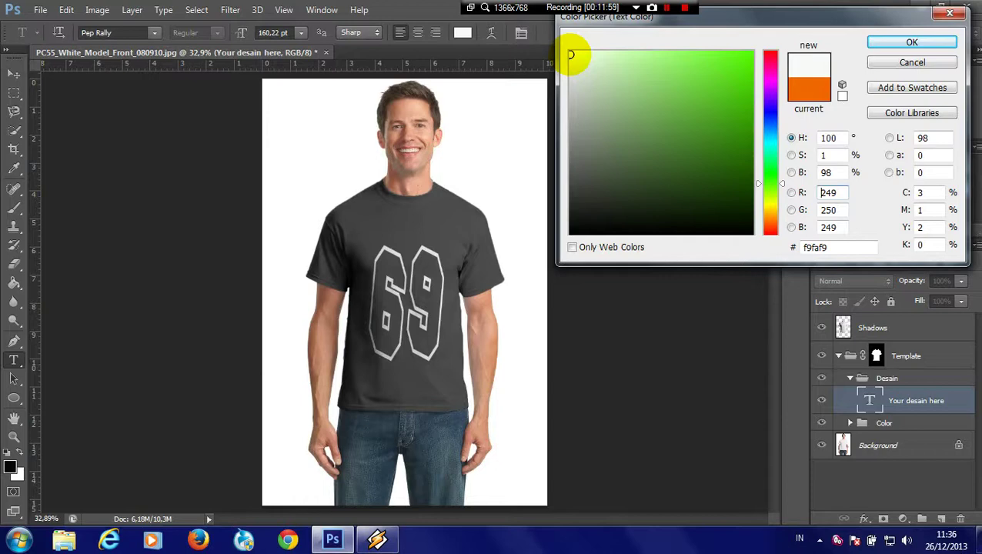
click(887, 41)
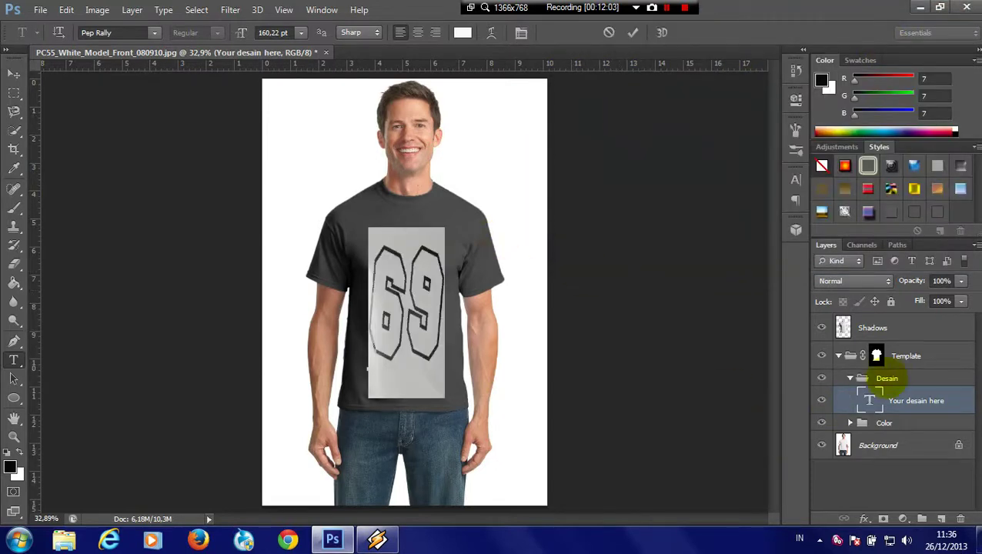
click(887, 378)
click(895, 397)
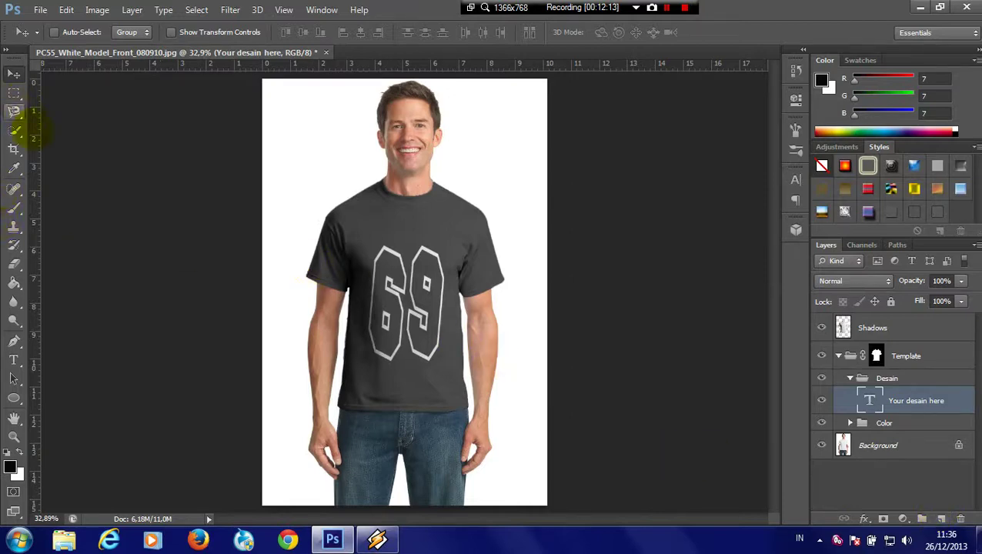
Set the font to Abduction II, lower the shirt's design text and select it all
click(14, 361)
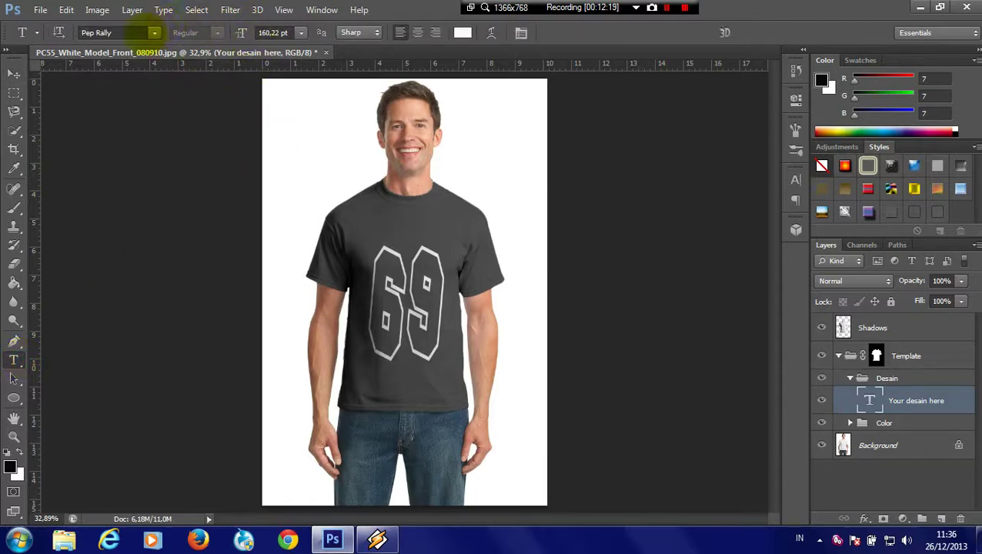
click(154, 32)
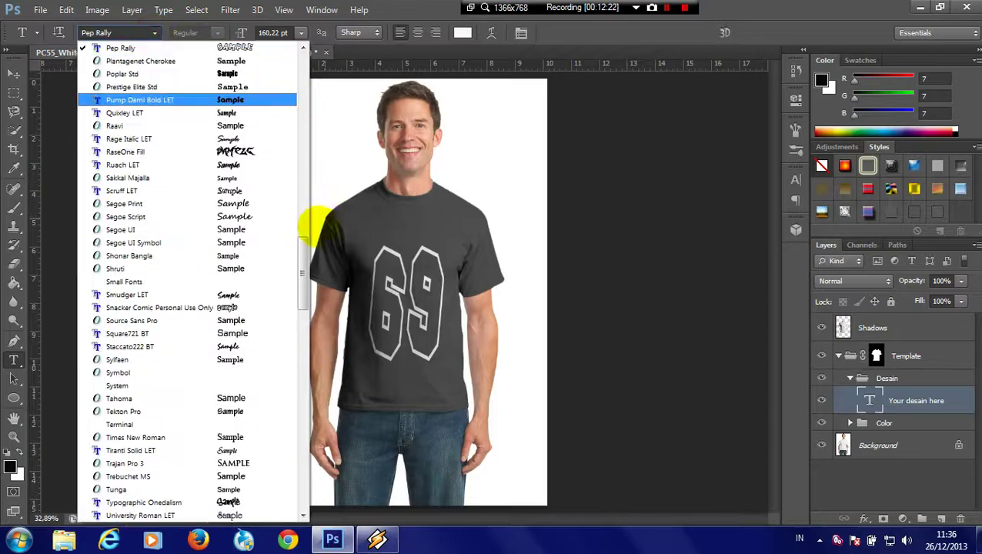
drag(303, 247, 300, 50)
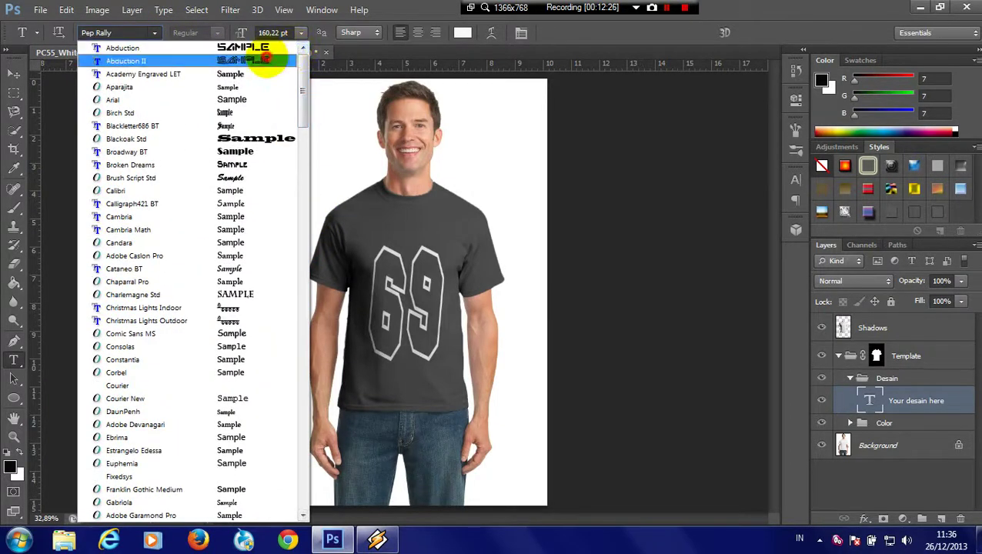
click(266, 61)
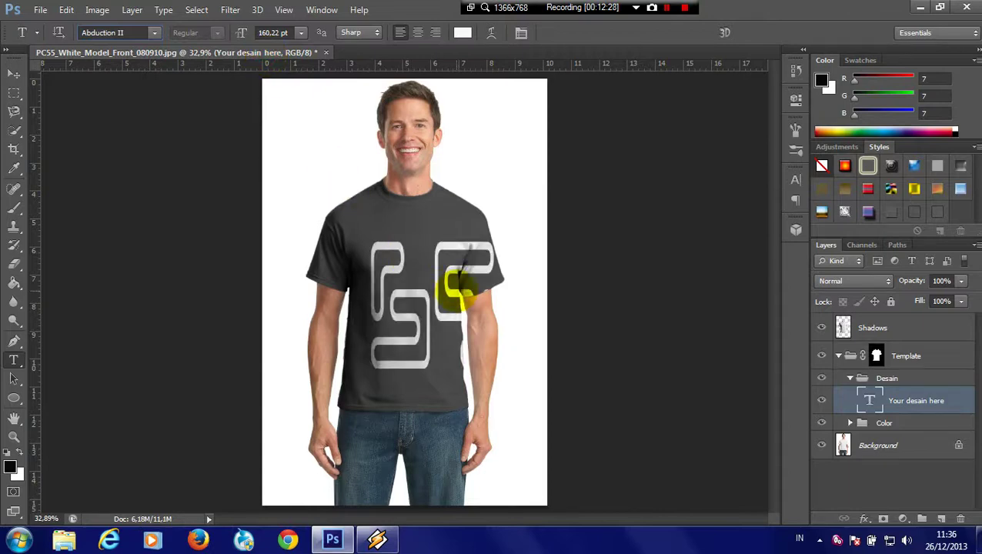
click(453, 292)
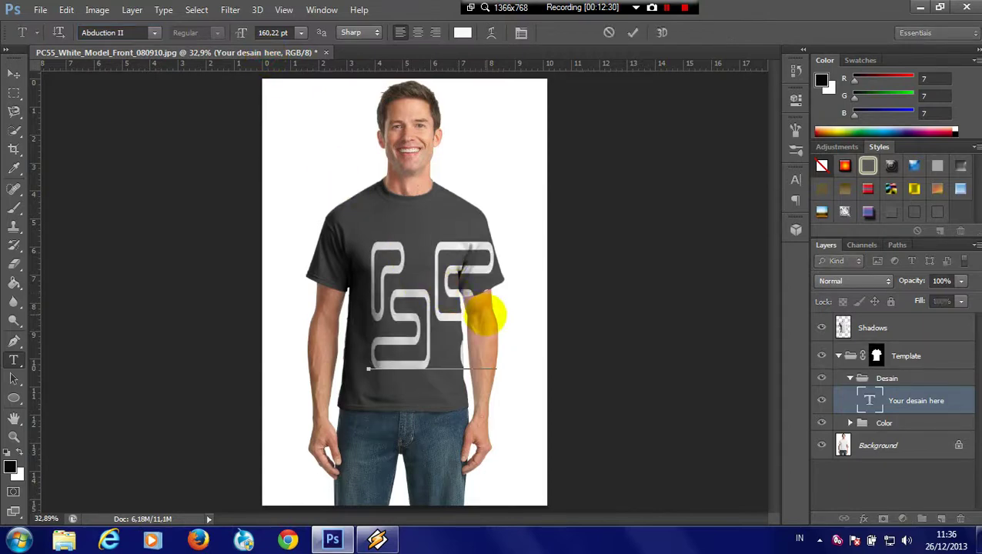
drag(362, 215, 373, 248)
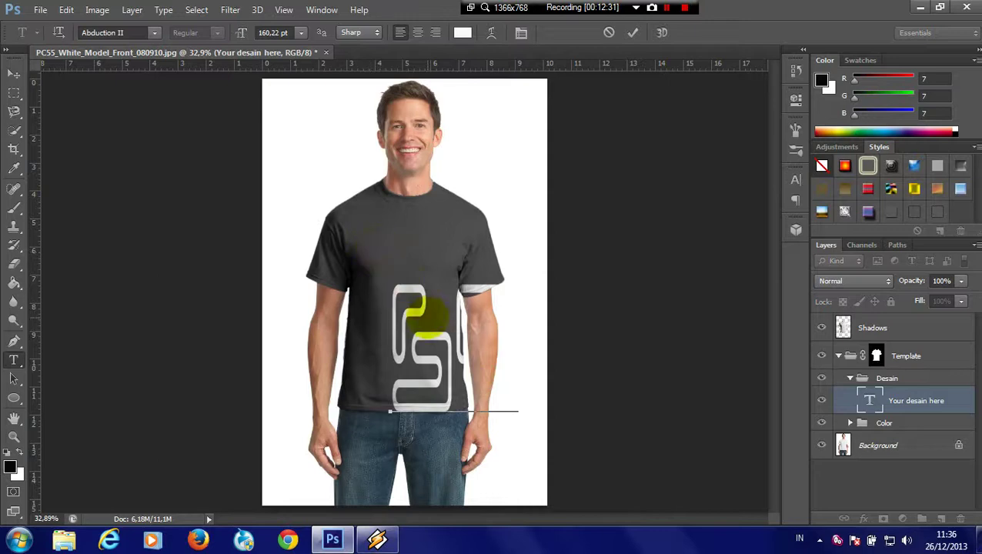
double_click(433, 316)
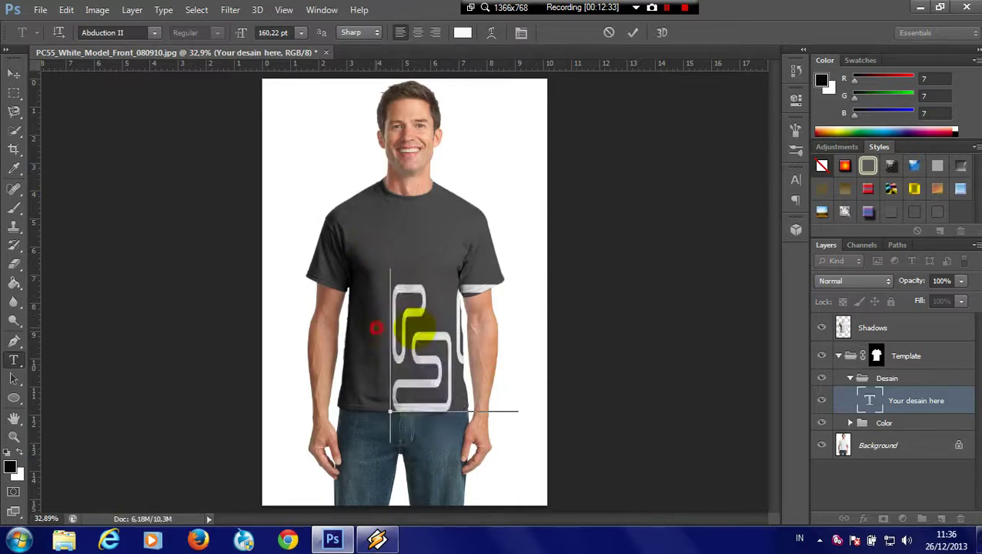
drag(378, 324, 530, 325)
Try Snacker Comic on the selected number, then settle on Pep Rally
click(154, 32)
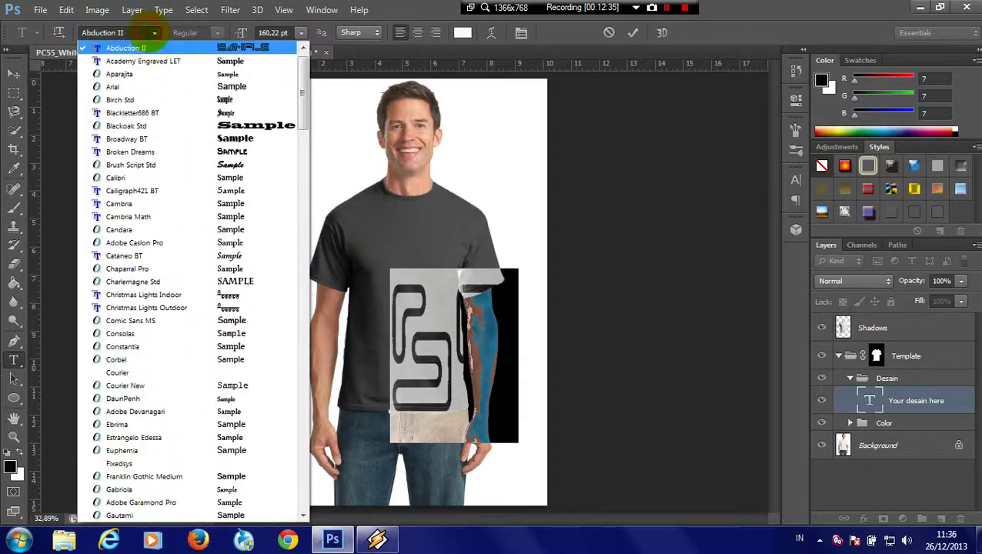
drag(302, 84, 339, 348)
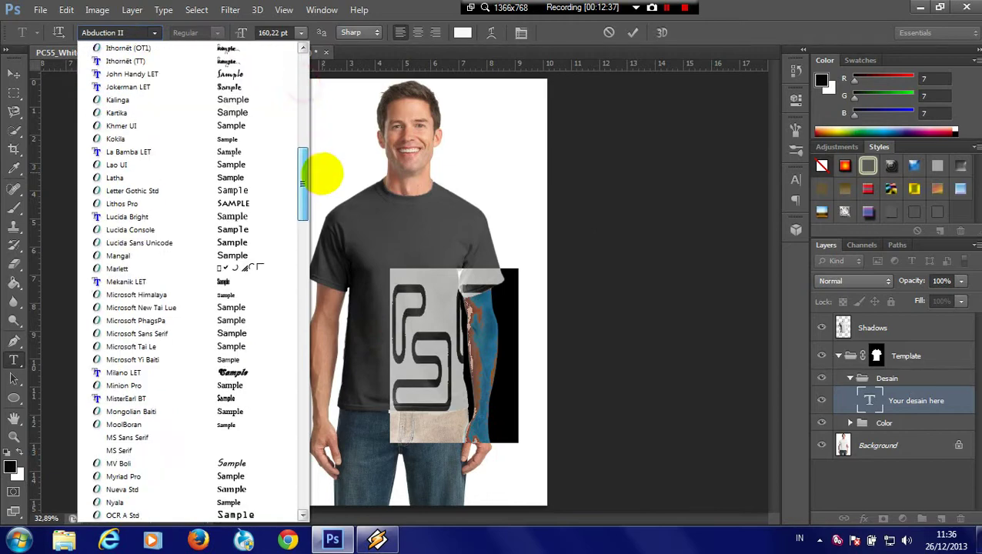
scroll(339, 348, up, 3)
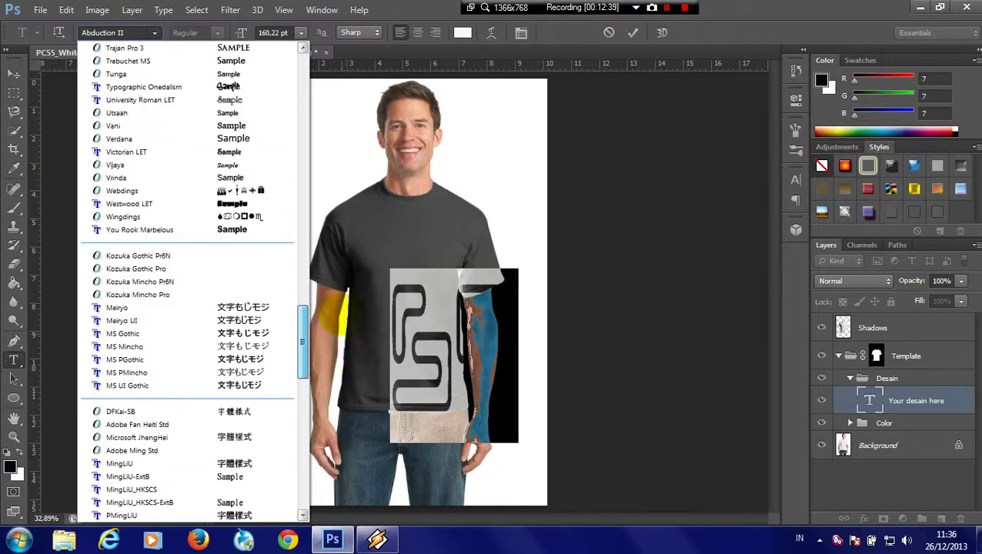
scroll(300, 348, up, 3)
scroll(300, 348, up, 2)
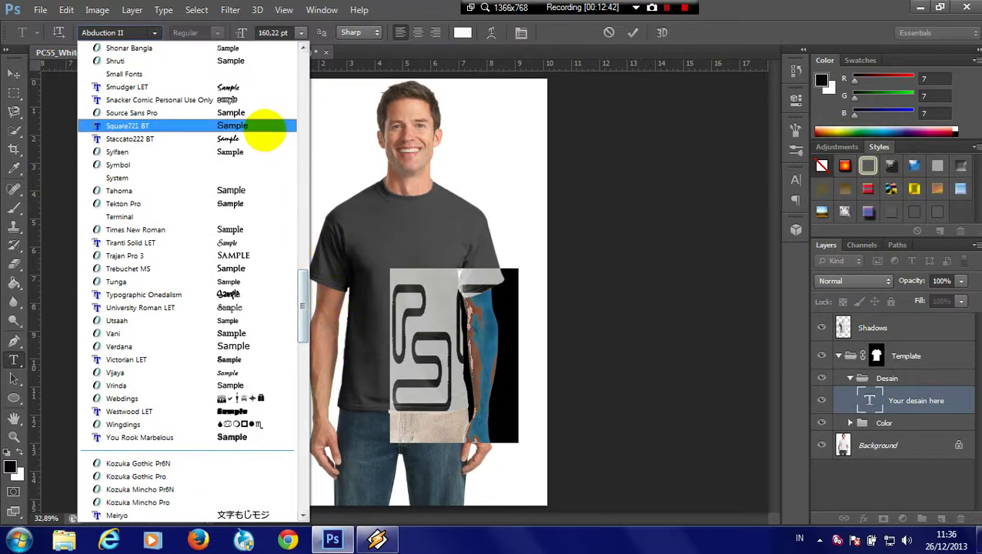
click(243, 100)
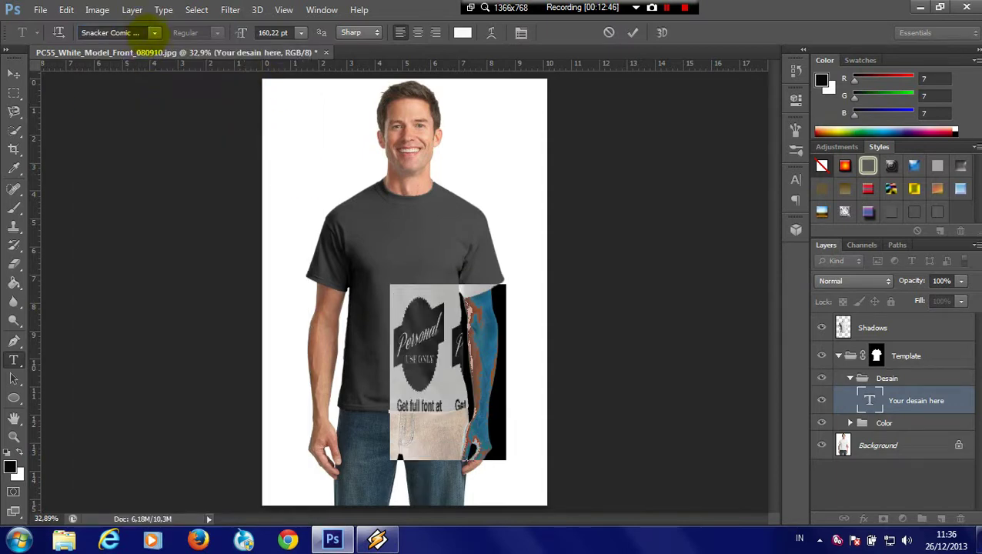
click(154, 33)
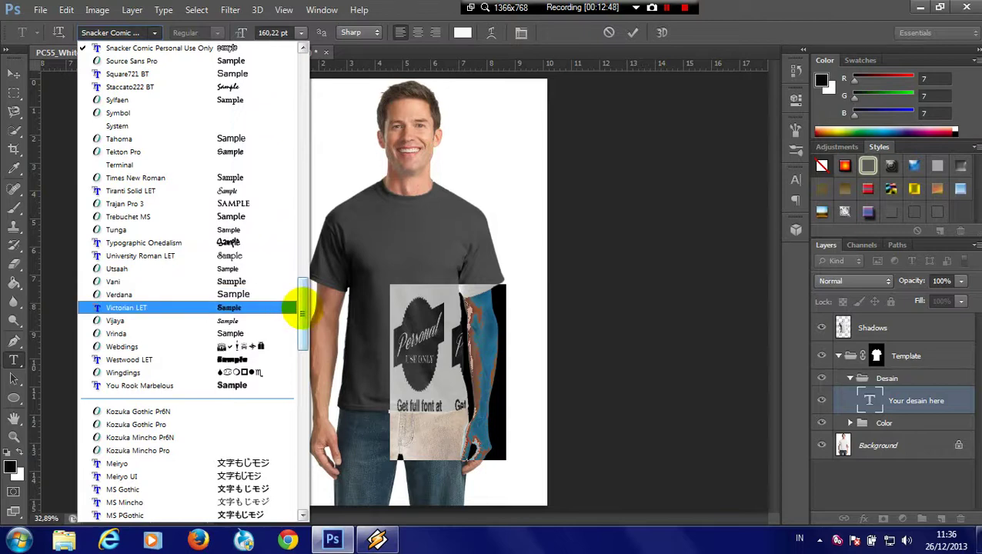
drag(302, 312, 300, 296)
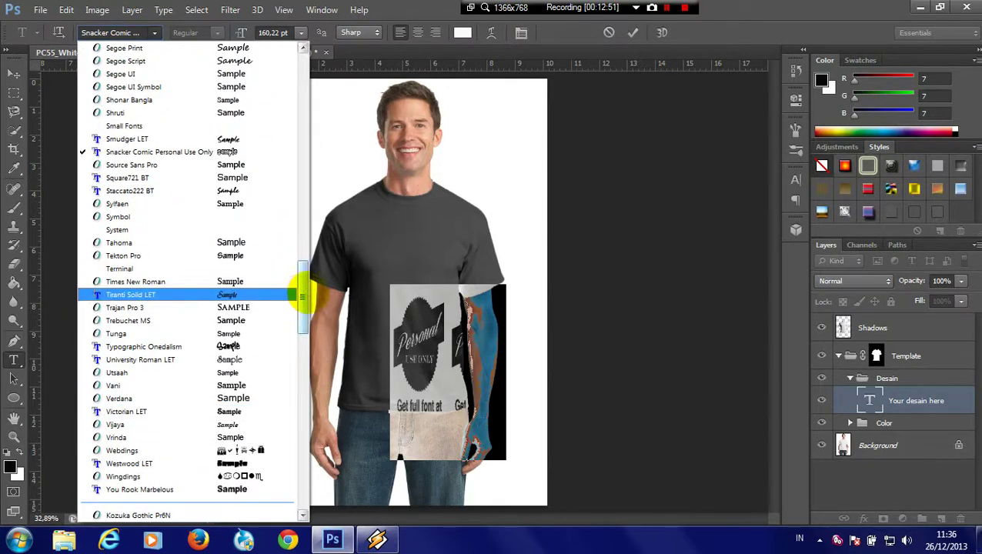
drag(304, 288, 300, 252)
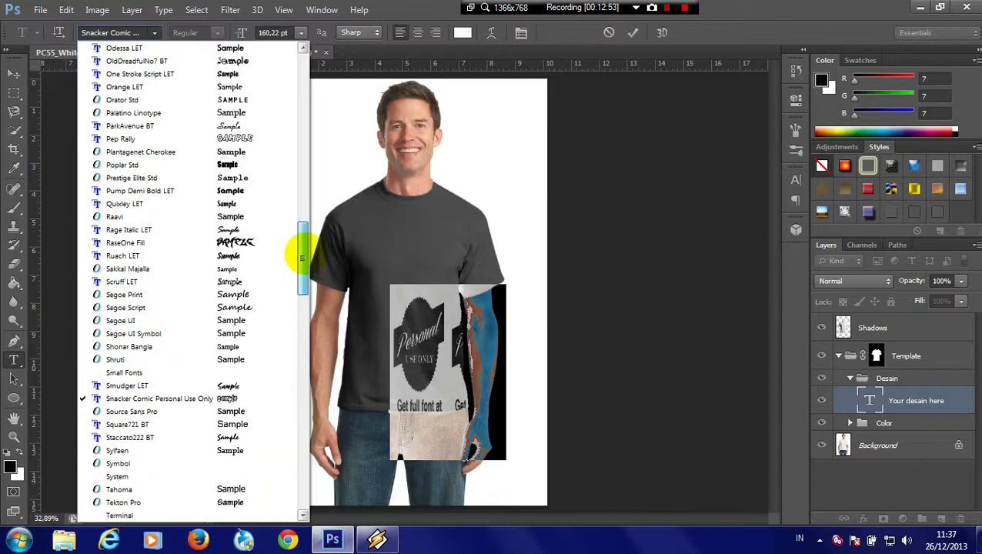
click(248, 139)
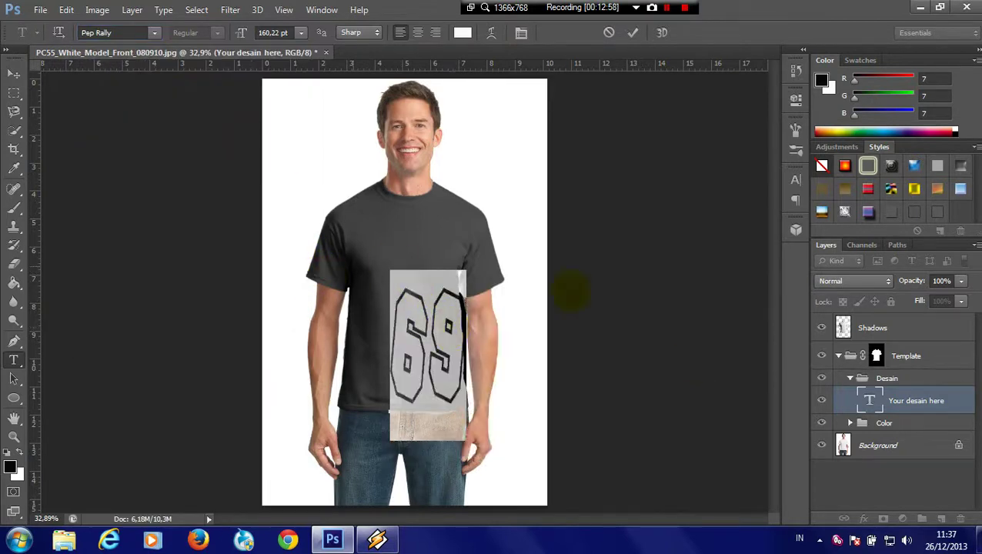
Commit the 69 text and move it up to sit centred on the shirt's chest
click(871, 400)
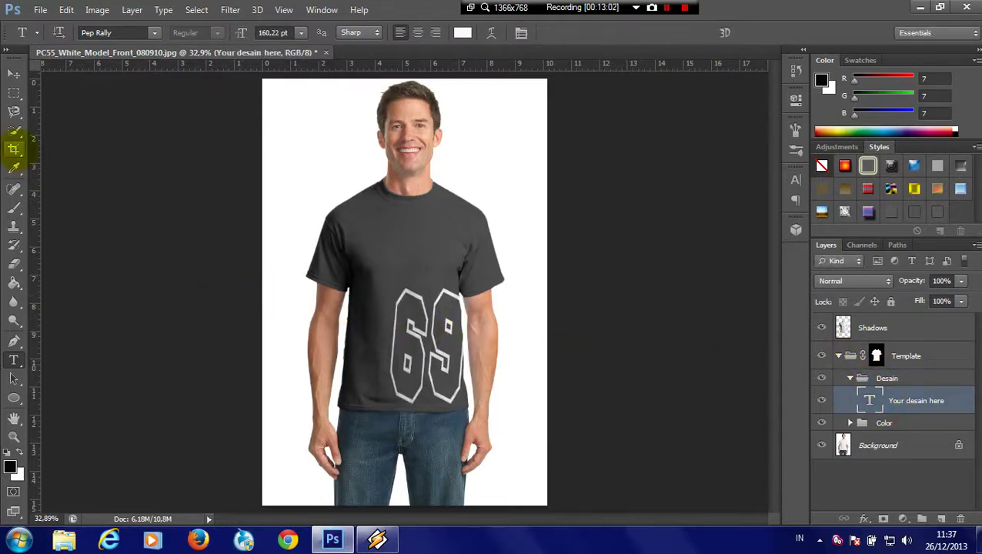
click(14, 74)
drag(422, 360, 403, 312)
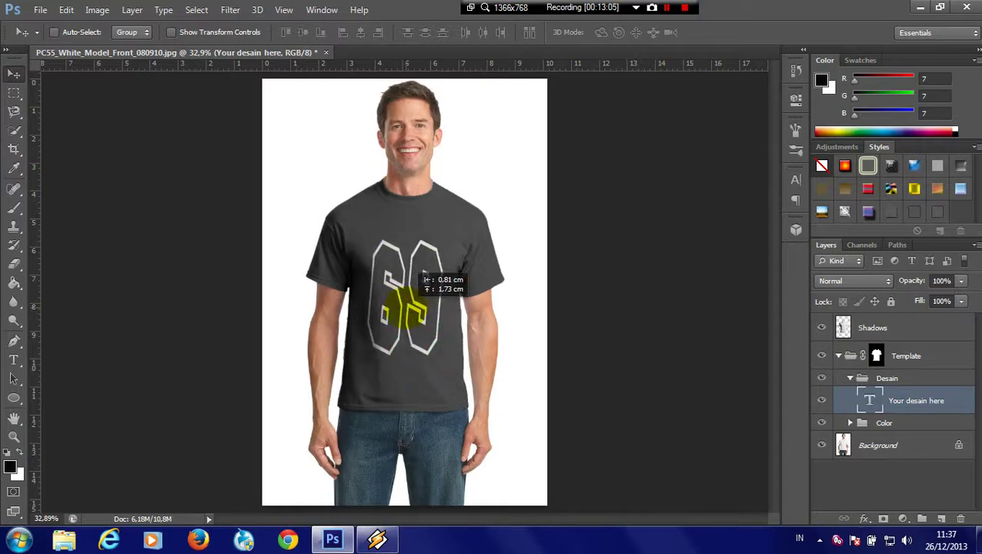
drag(404, 312, 405, 327)
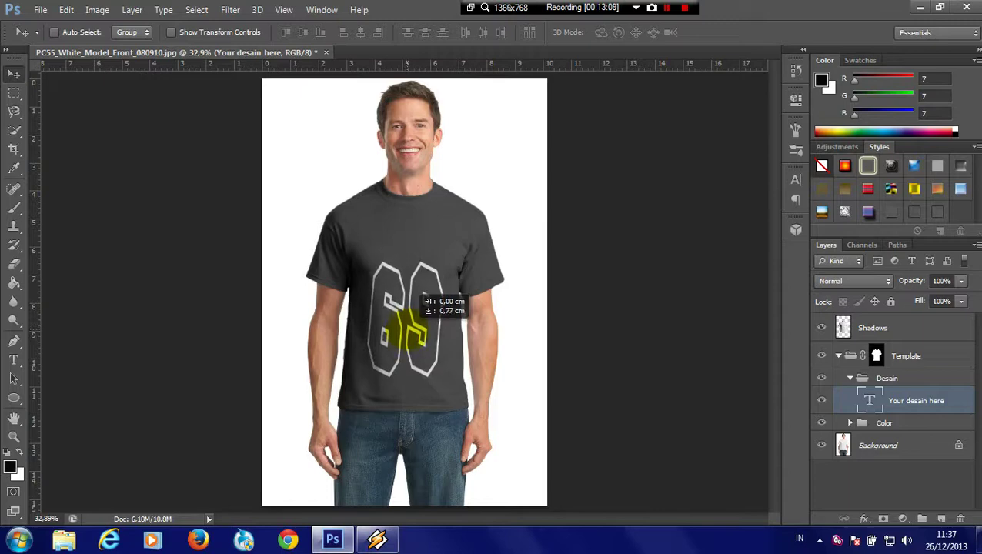
drag(404, 327, 406, 332)
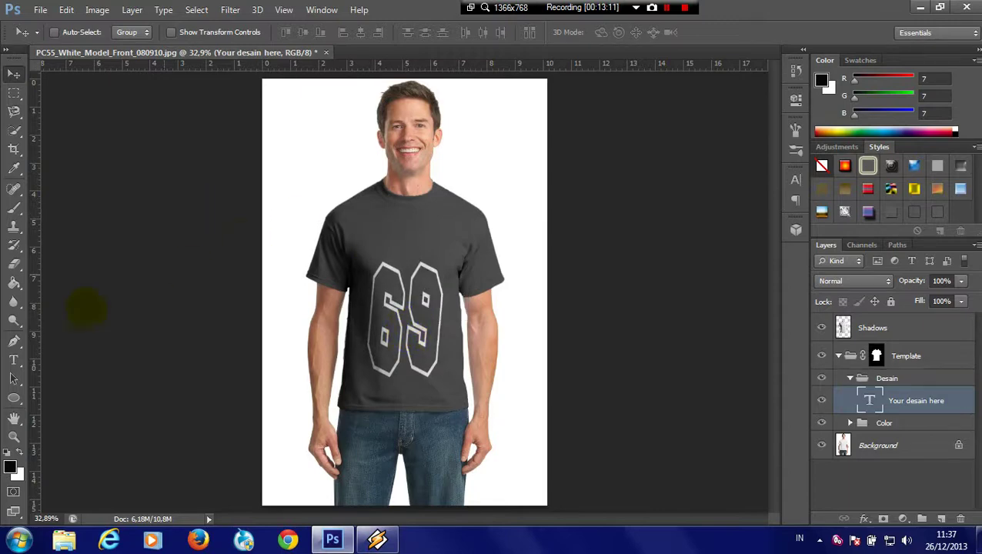
click(14, 360)
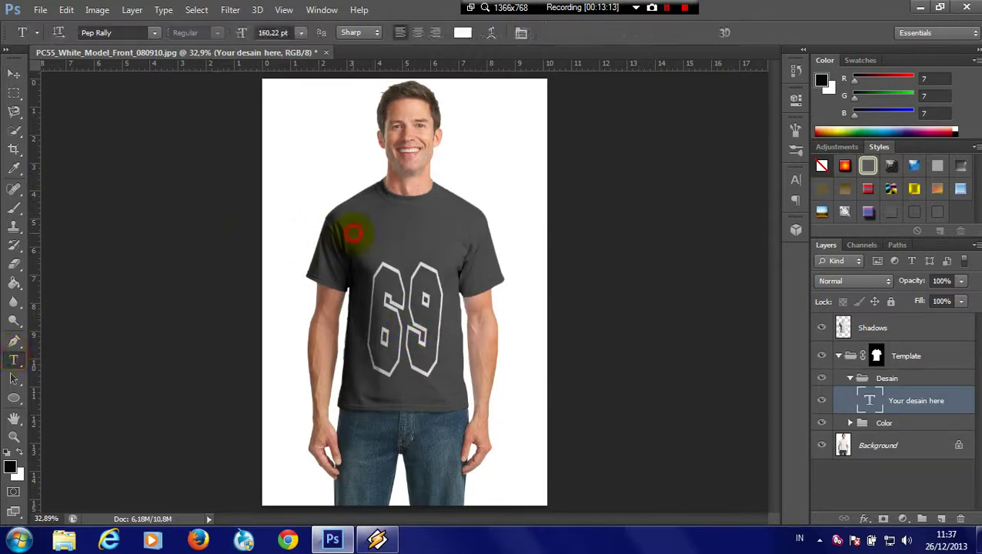
Type SIMPLE above the 69 and set it in Abduction II at 14 pt
click(352, 233)
text(SIMPLE)
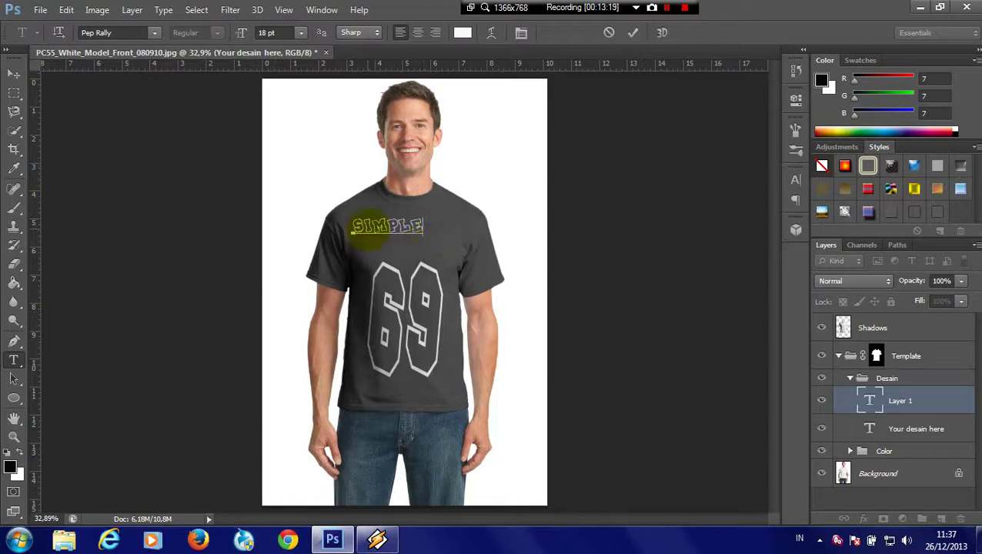
drag(422, 244, 351, 221)
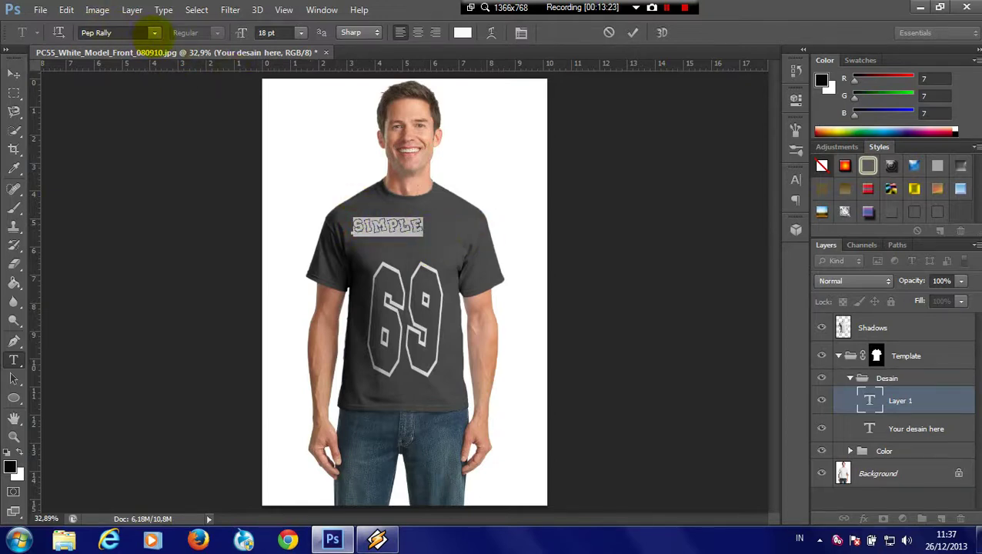
click(153, 33)
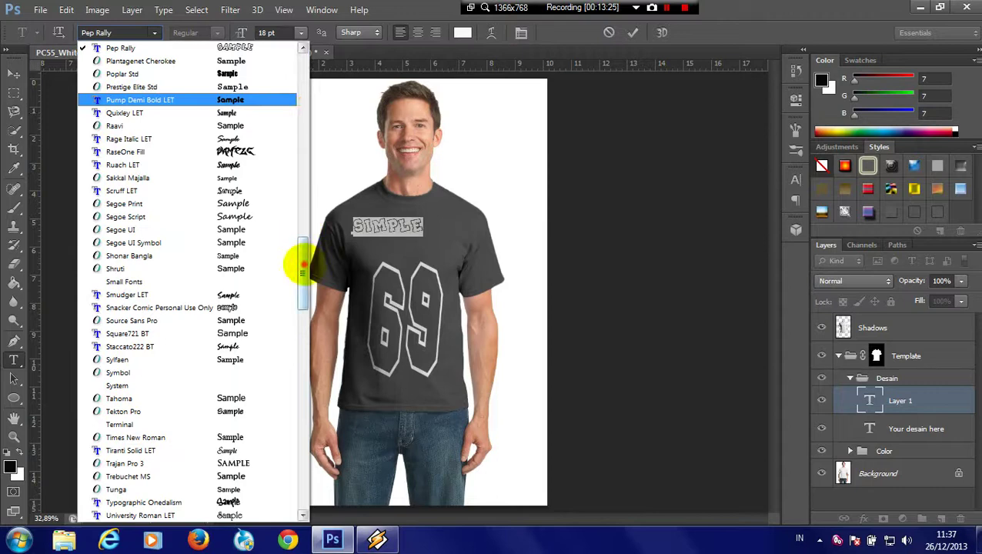
drag(301, 265, 305, 54)
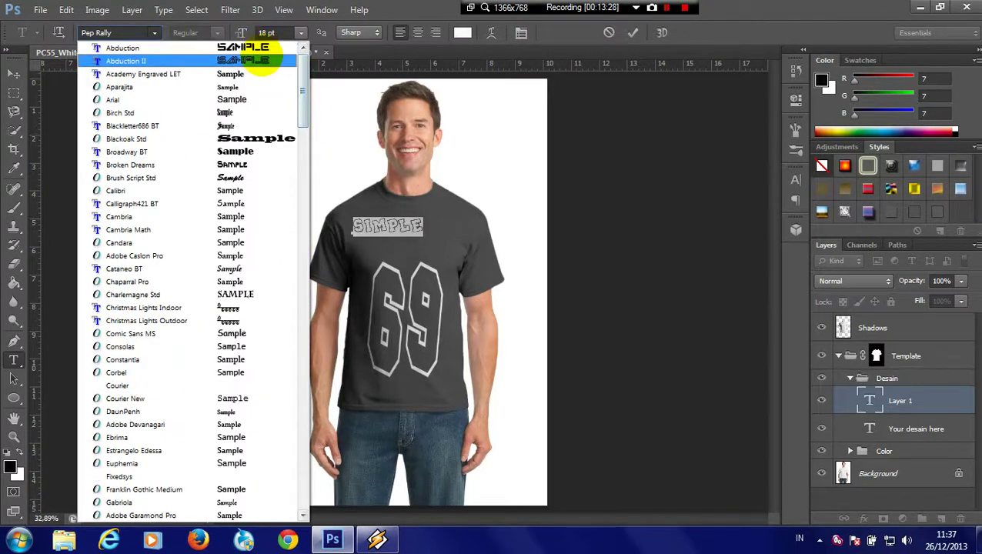
click(262, 60)
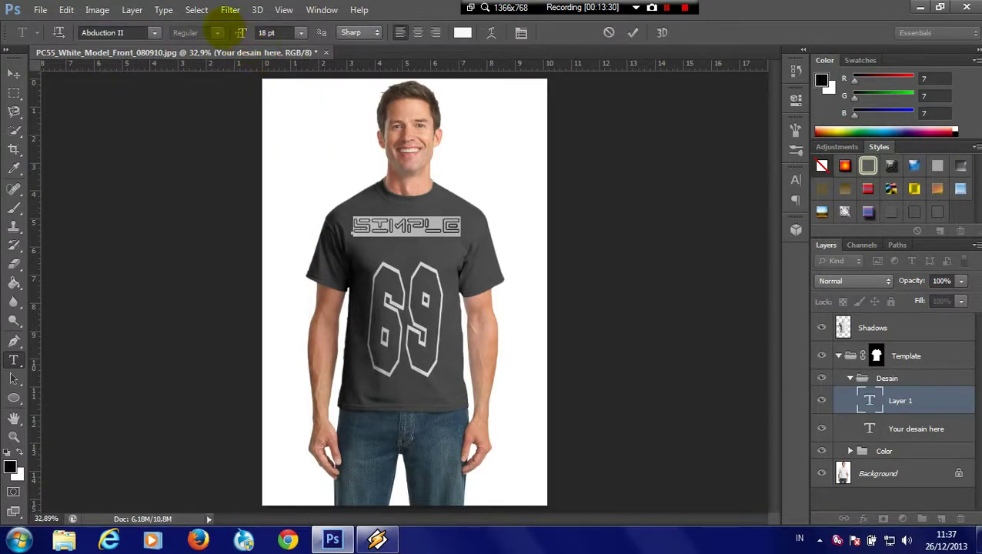
click(301, 32)
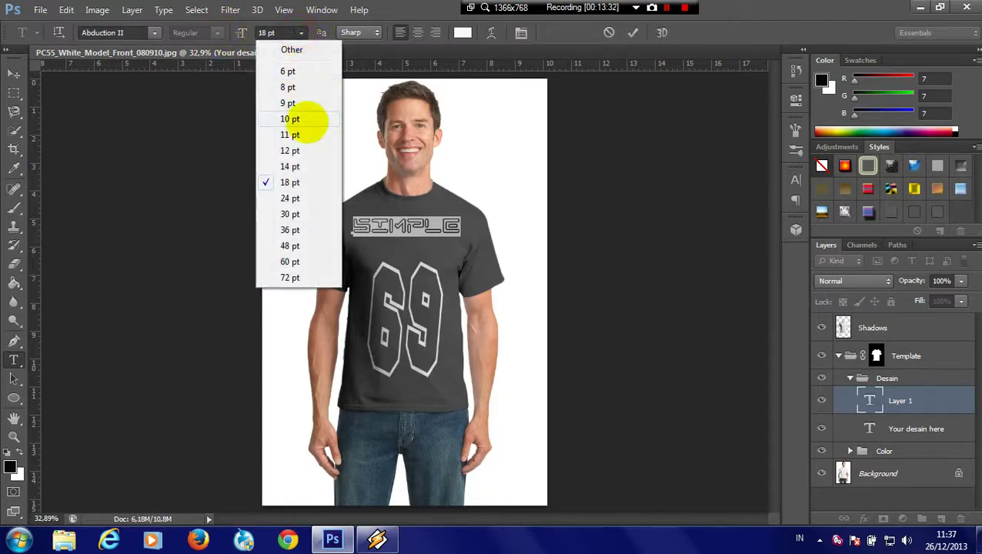
click(303, 164)
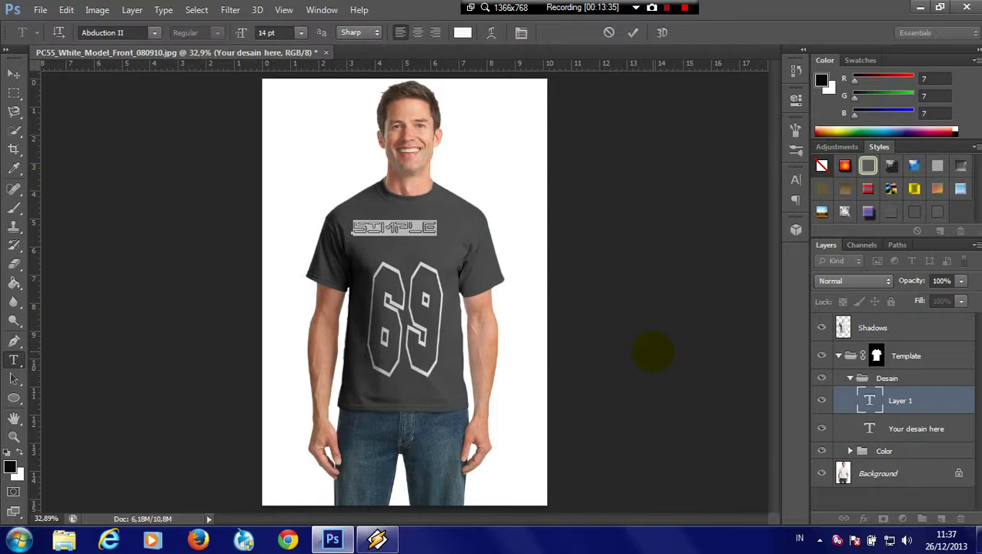
Shift the SIMPLE text layer down and right to sit centred just above the 69
click(877, 426)
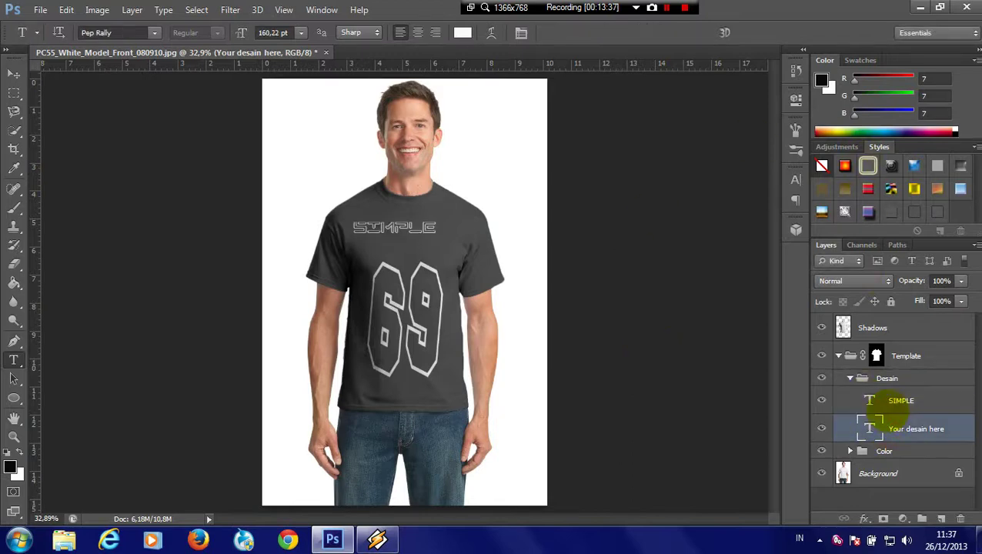
click(877, 401)
key(ctrl+t)
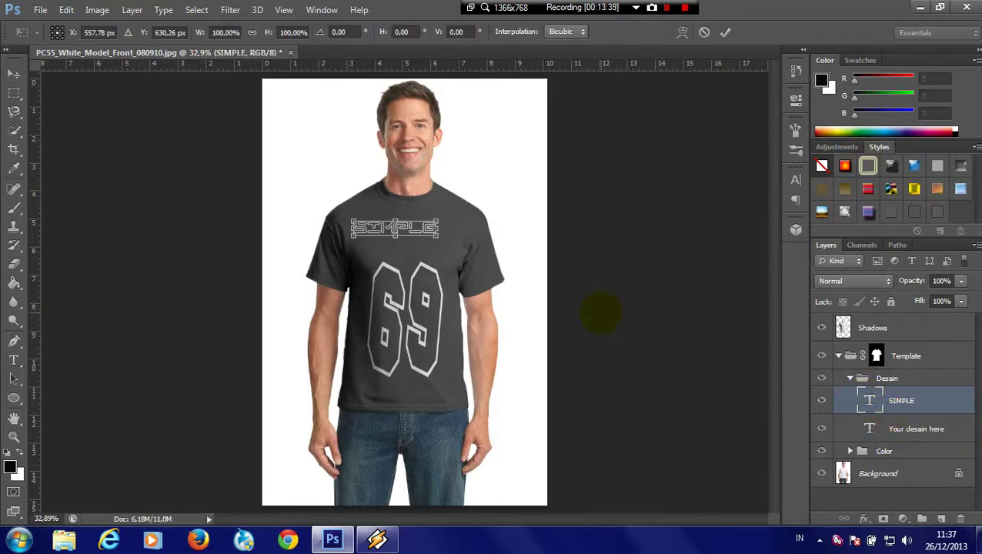
drag(411, 228, 423, 241)
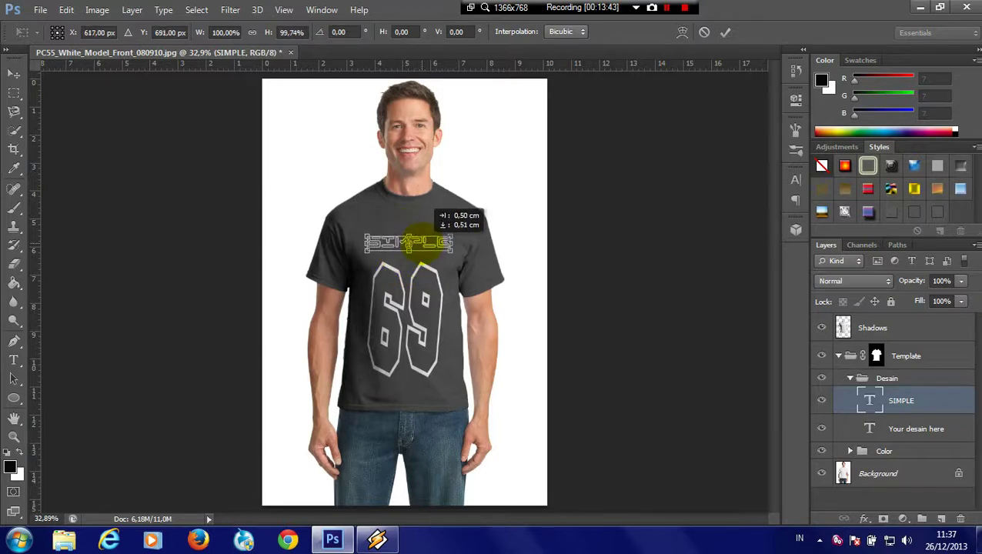
drag(424, 242, 428, 245)
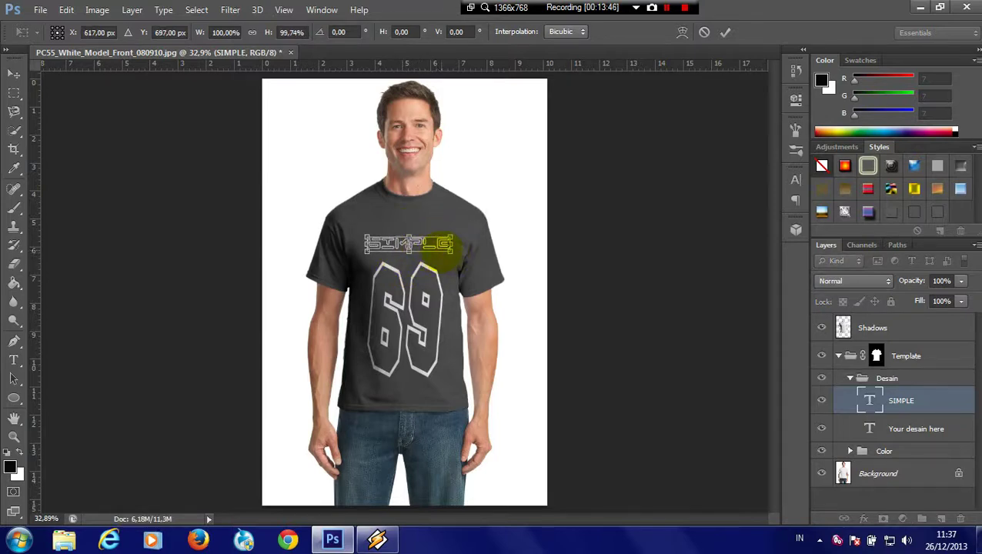
key(Return)
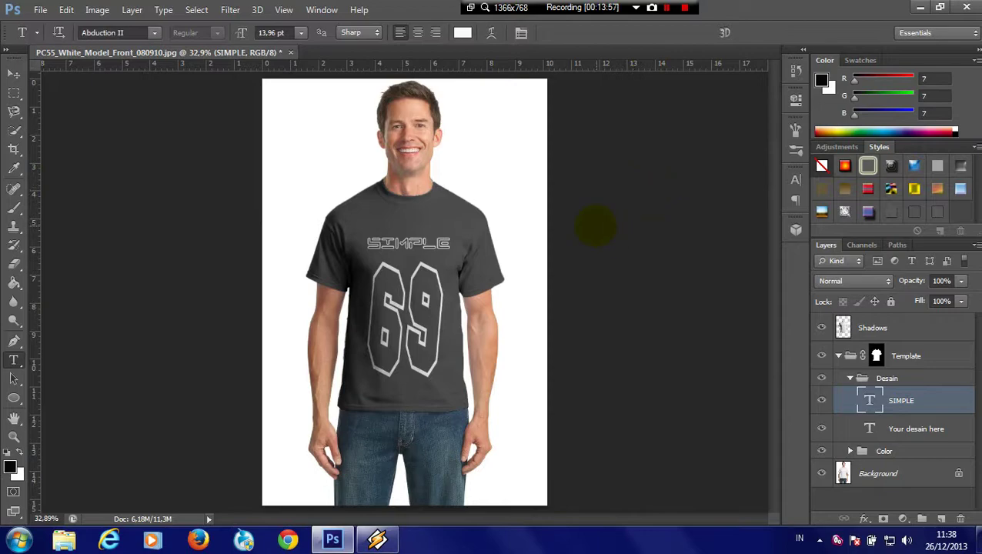
Open badt-bener.jpg from the Desktop as a separate document beside the shirt mockup
double_click(597, 226)
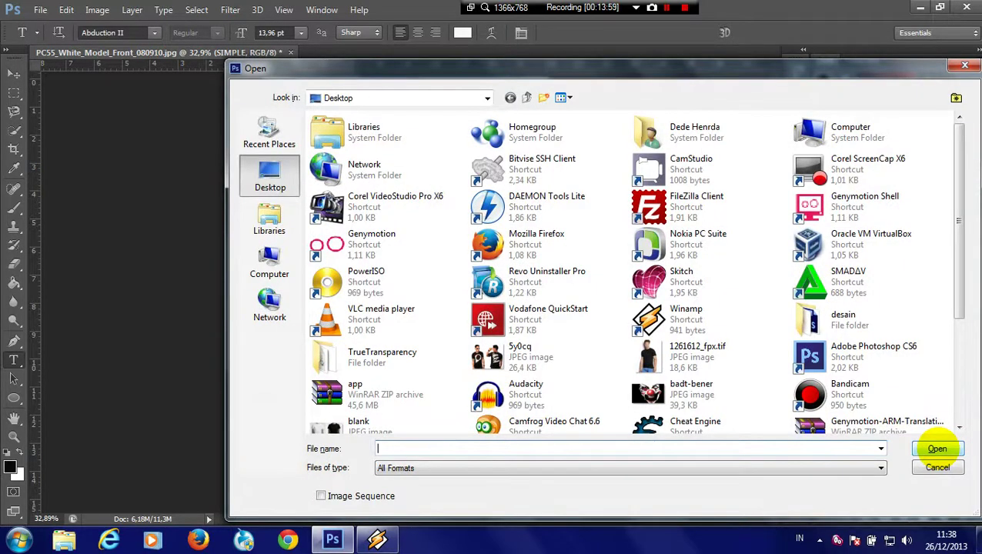
click(683, 387)
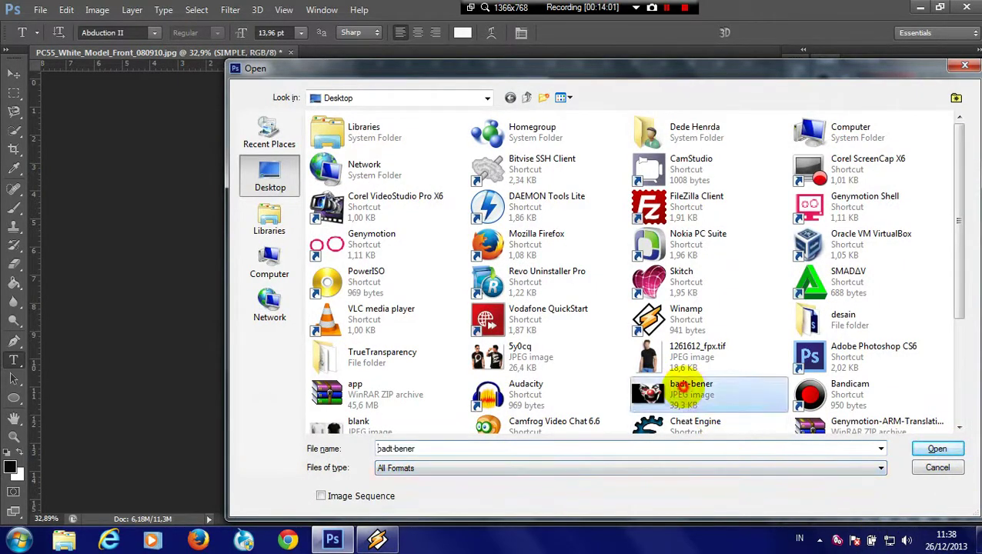
click(937, 449)
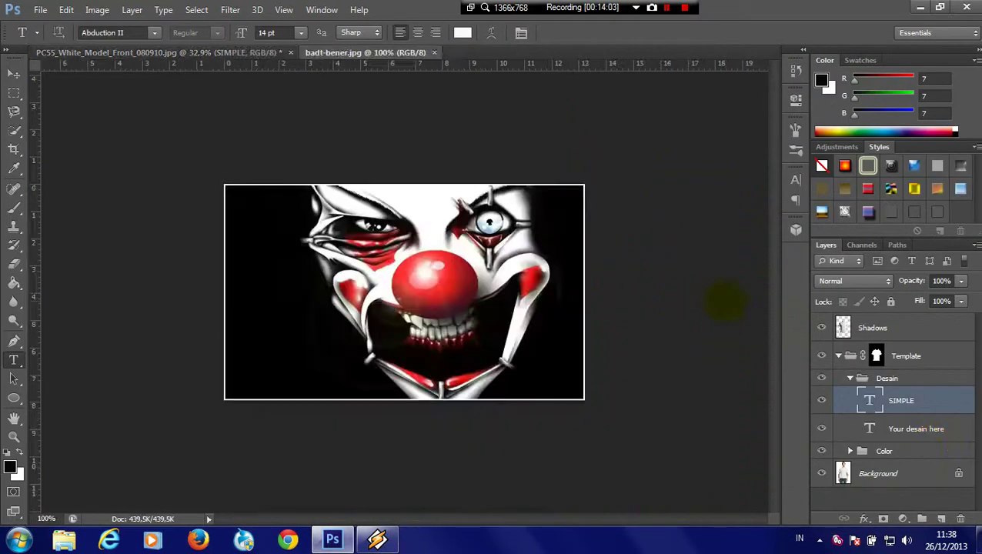
Select the clown face with a rectangular marquee and move it onto the mockup as Layer 1
click(14, 93)
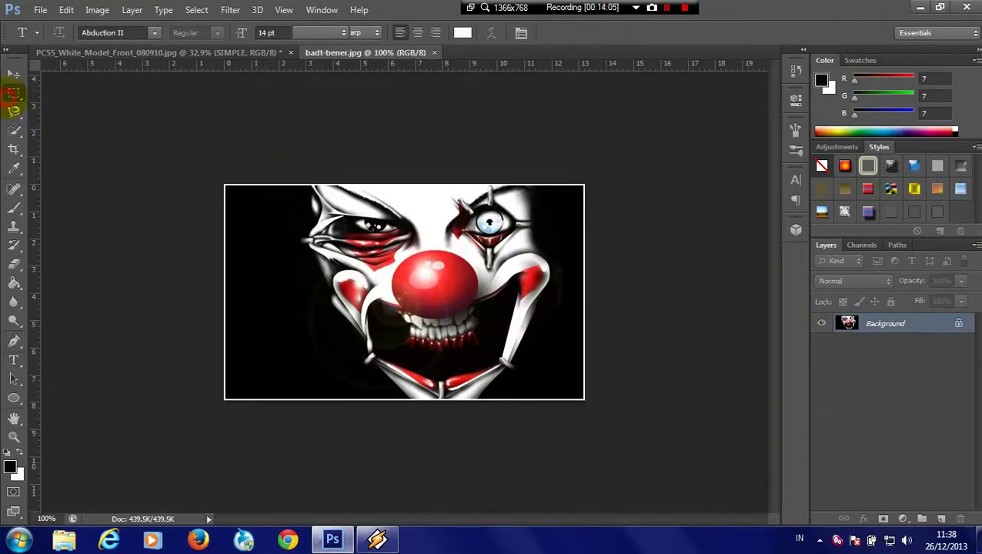
drag(285, 174, 568, 400)
click(14, 73)
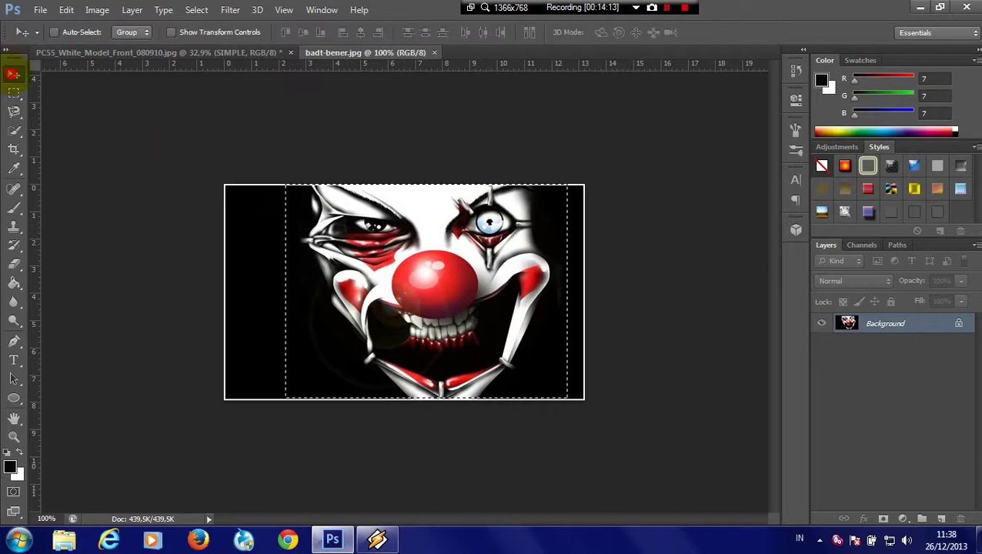
mouse_move(400, 229)
mouse_down()
mouse_move(196, 58)
mouse_move(409, 231)
mouse_move(409, 269)
mouse_up()
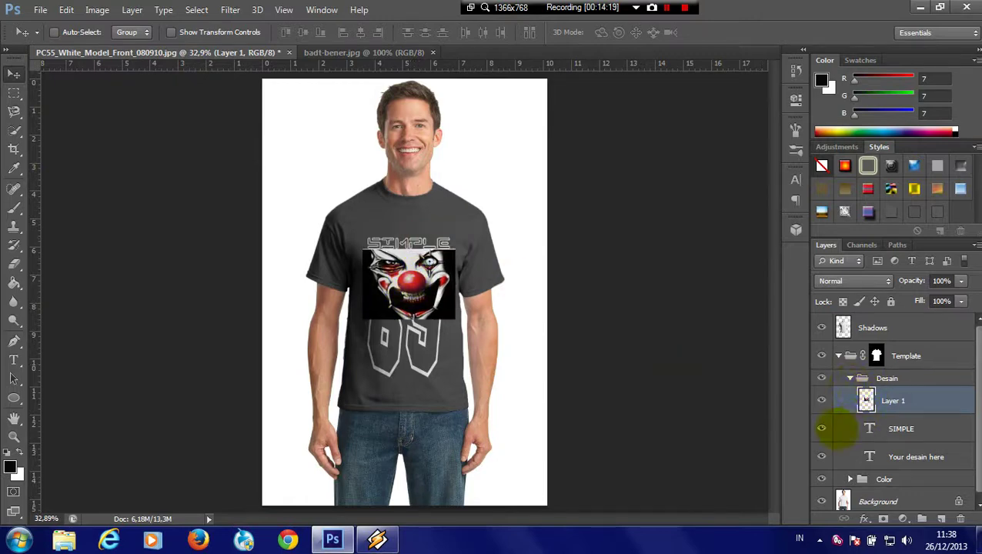
Hide the SIMPLE and 69 text layers and stretch the clown from collar to hem
click(822, 428)
click(822, 456)
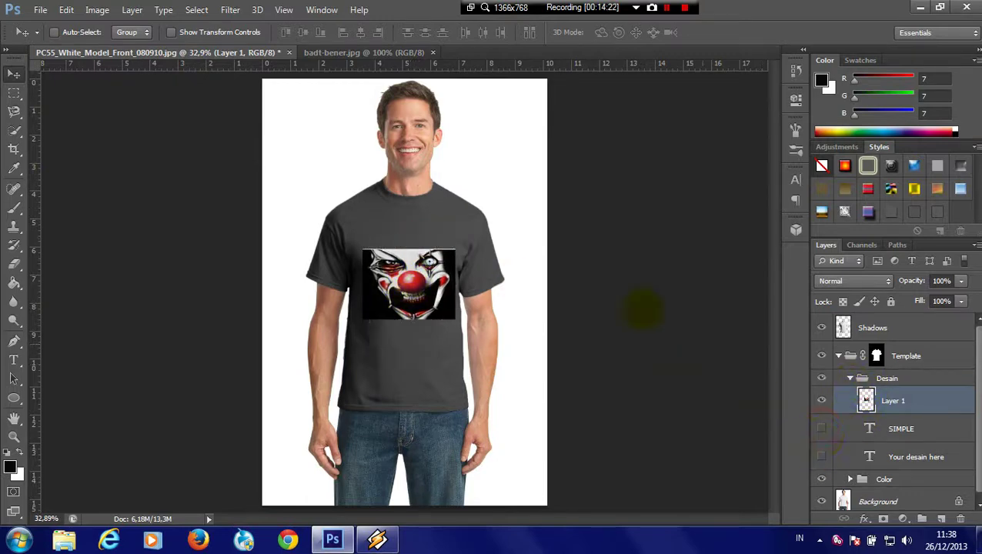
key(ctrl+t)
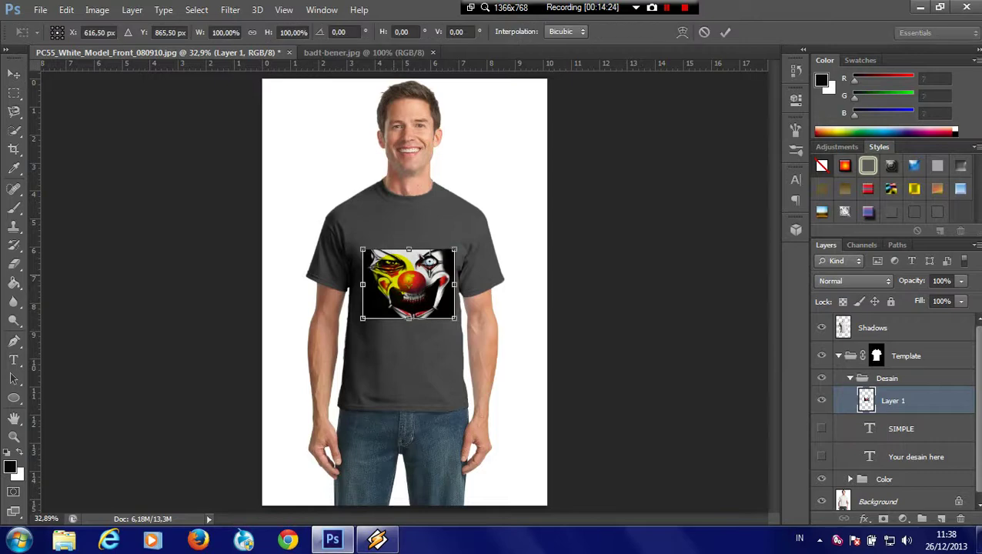
drag(363, 249, 291, 200)
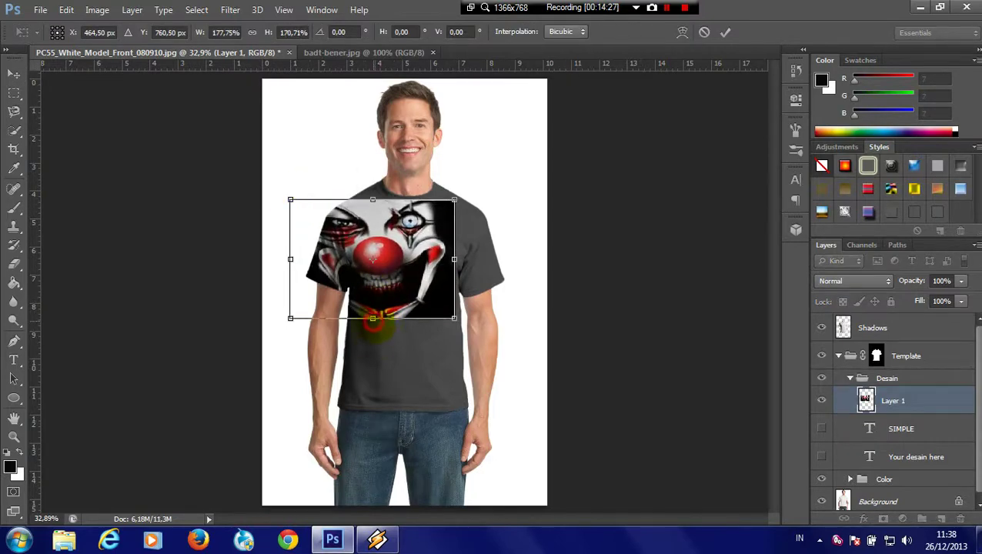
drag(372, 318, 373, 409)
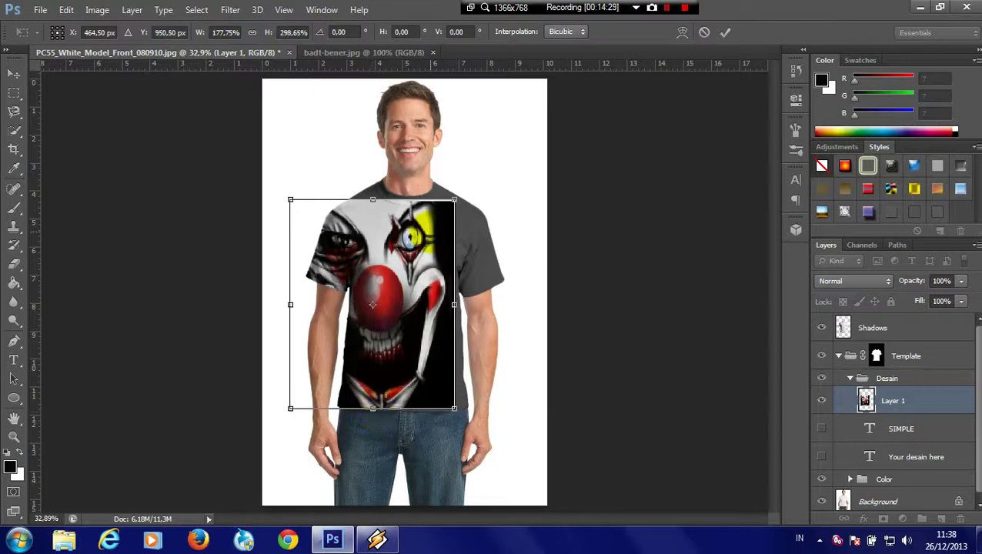
drag(372, 200, 373, 188)
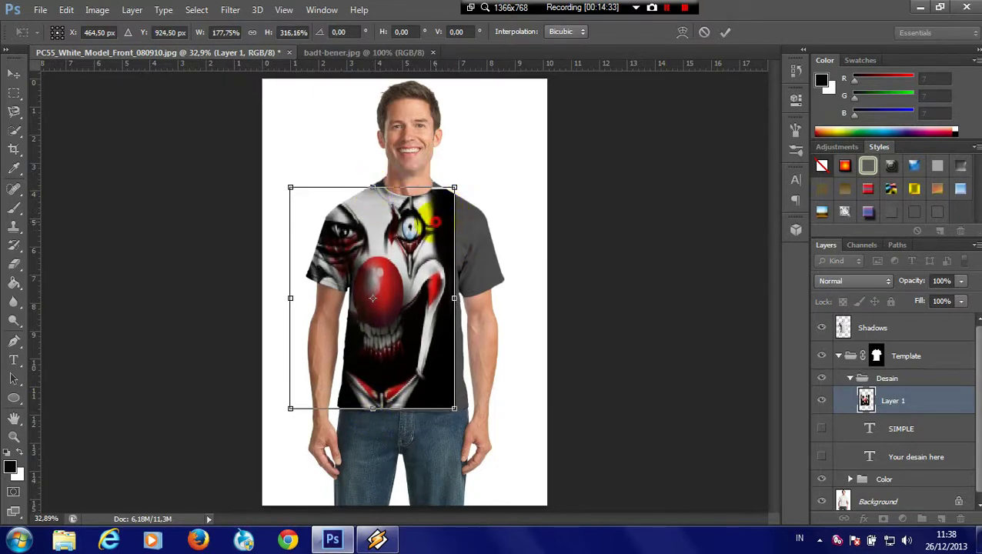
key(Return)
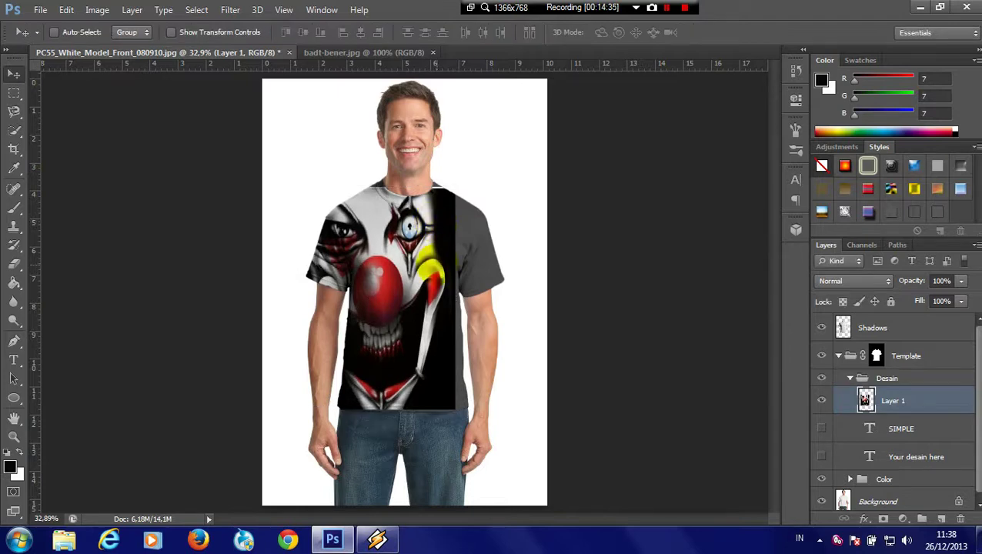
Stretch the clown layer slightly further past the shirt hem
key(ctrl+t)
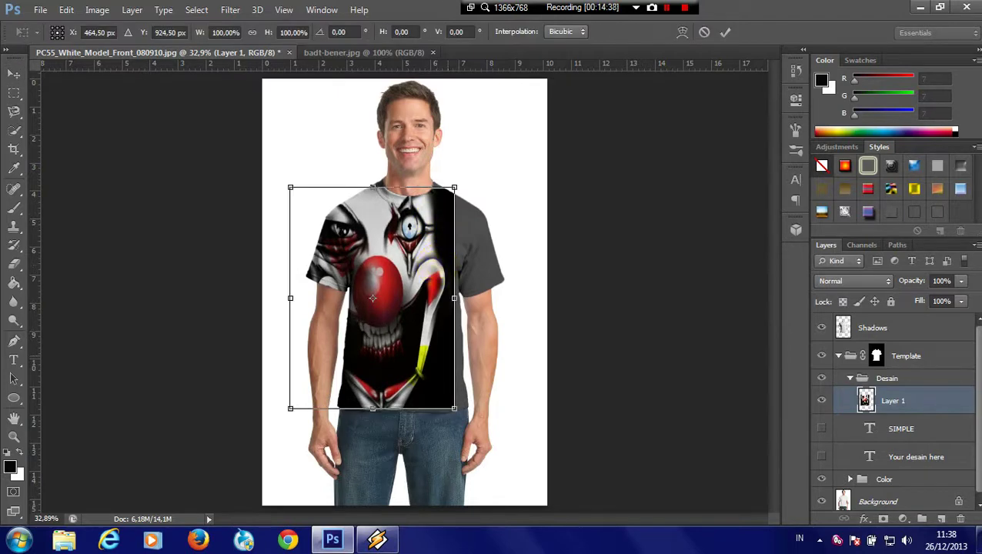
drag(373, 409, 372, 417)
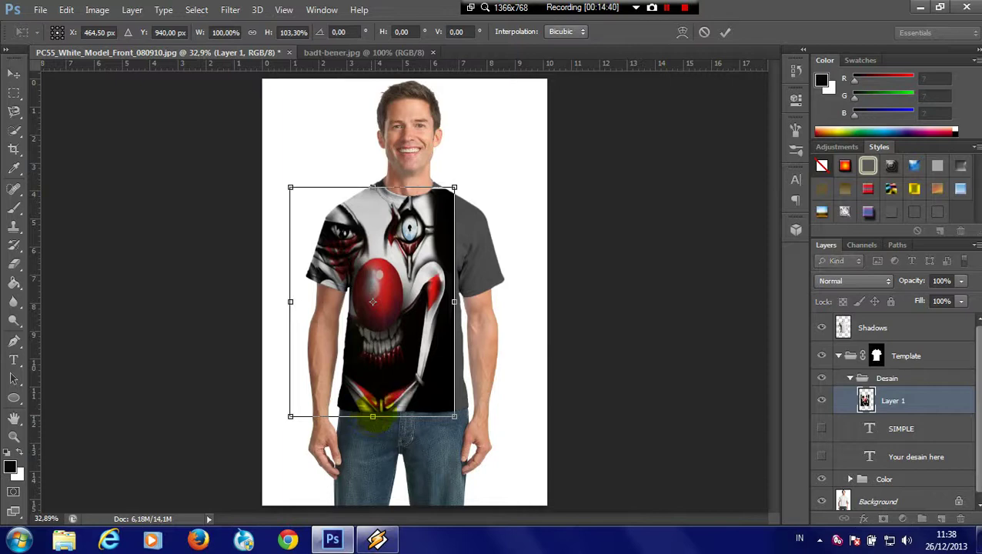
key(Return)
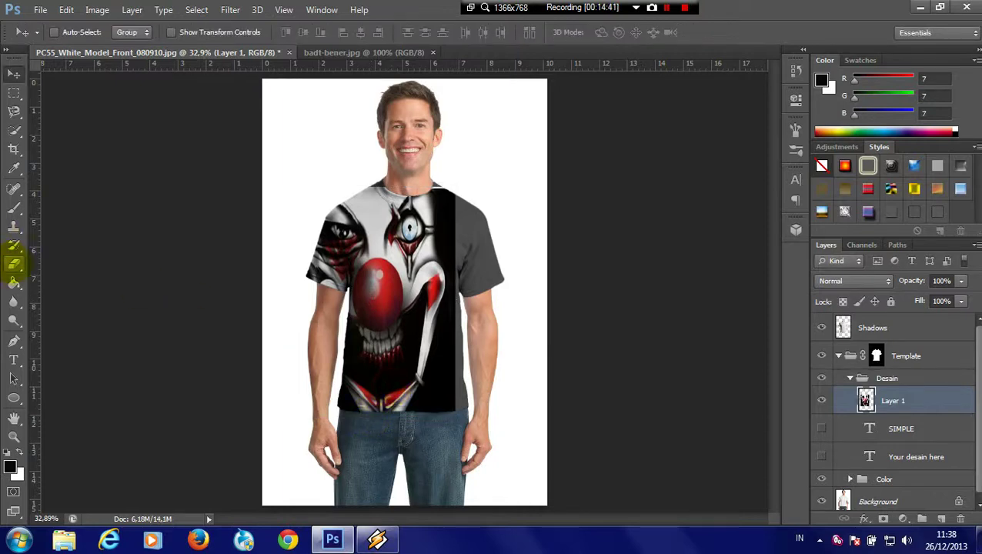
Set the Eraser to a soft round brush at 73 px
click(14, 263)
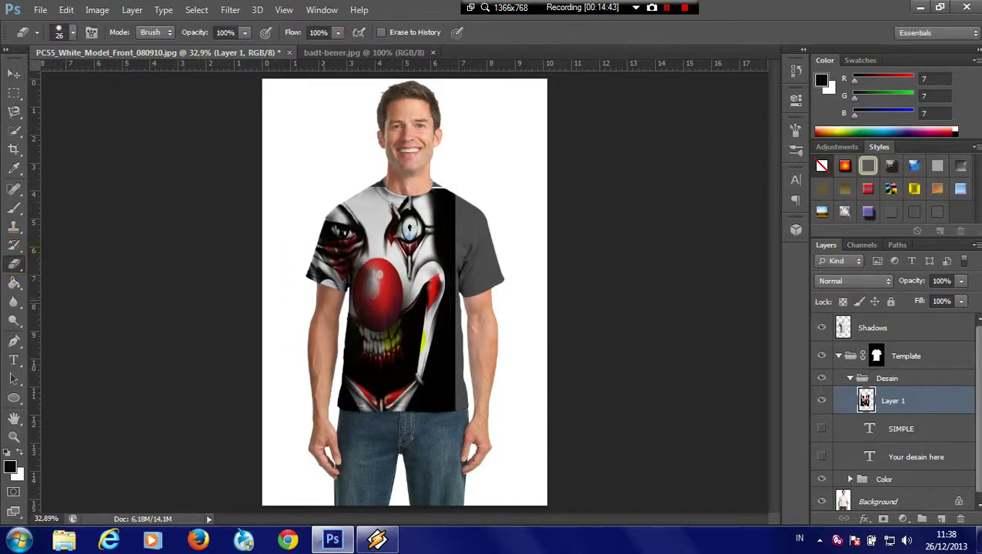
right_click(462, 354)
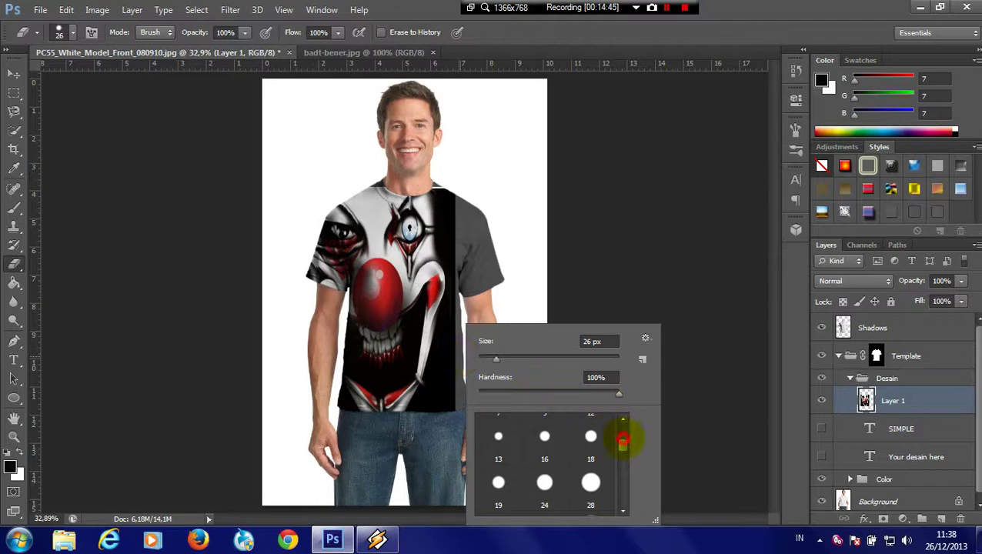
drag(623, 445, 623, 477)
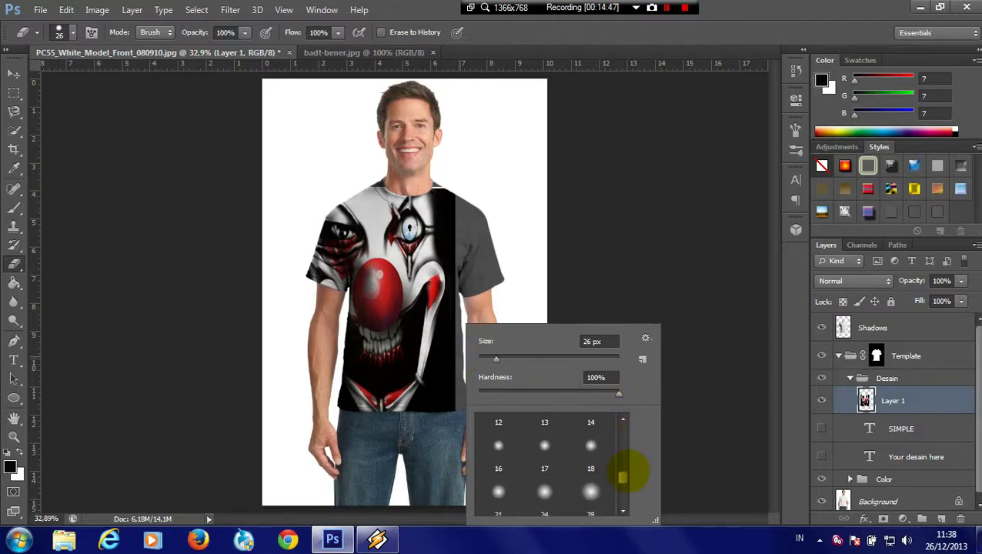
click(590, 497)
click(630, 223)
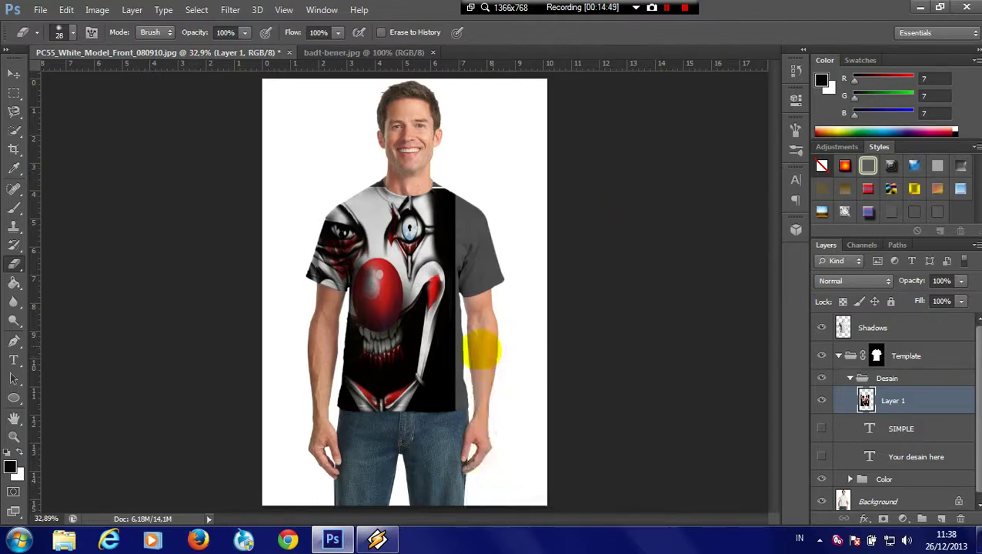
right_click(466, 355)
drag(502, 358, 538, 361)
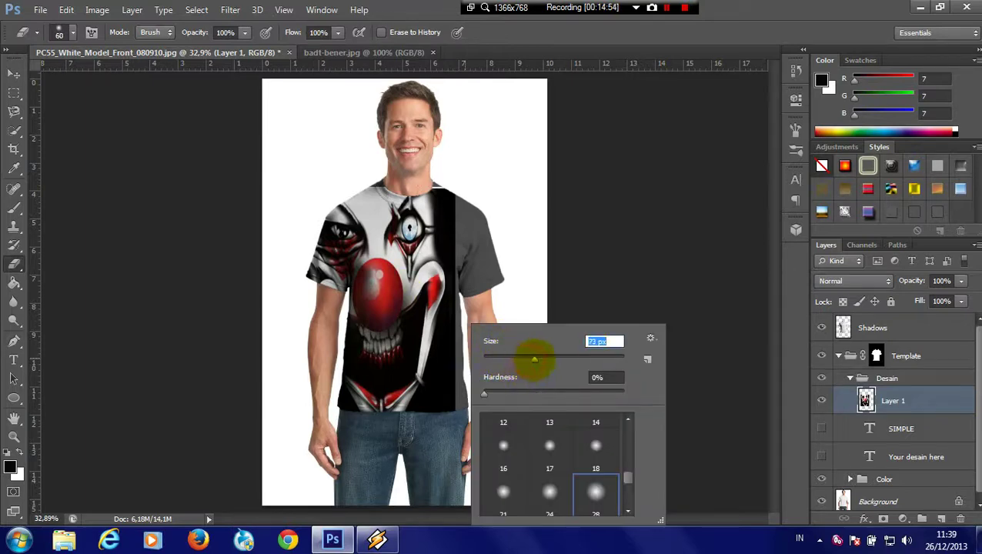
click(538, 226)
Erase the clown's hard black edges along the collar and near the hem
drag(465, 241, 447, 183)
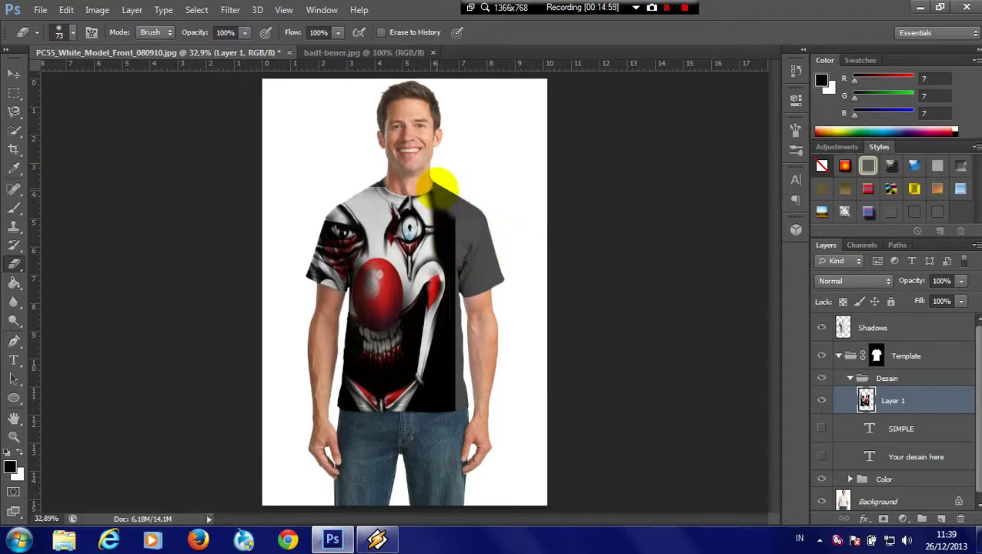
mouse_move(439, 181)
mouse_down()
mouse_move(442, 219)
mouse_move(452, 213)
mouse_move(439, 193)
mouse_move(440, 215)
mouse_move(455, 222)
mouse_move(446, 318)
mouse_move(443, 329)
mouse_move(437, 323)
mouse_move(457, 321)
mouse_move(426, 364)
mouse_move(462, 383)
mouse_move(445, 423)
mouse_move(451, 410)
mouse_move(419, 412)
mouse_move(427, 393)
mouse_up()
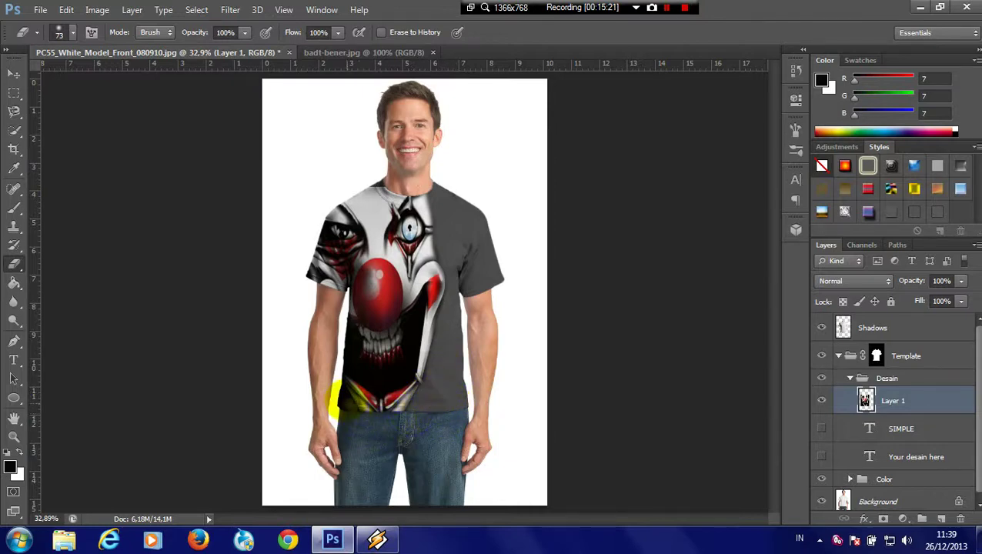
mouse_move(342, 401)
mouse_down()
mouse_move(328, 387)
mouse_move(338, 407)
mouse_up()
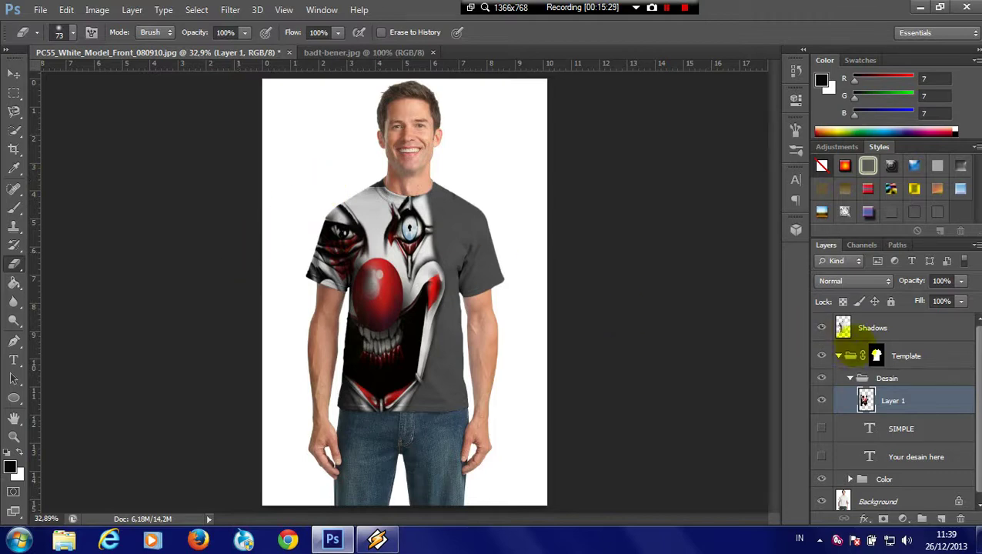
Expand the Color group and swap the gray shirt colour for blue
scroll(847, 339, down, 1)
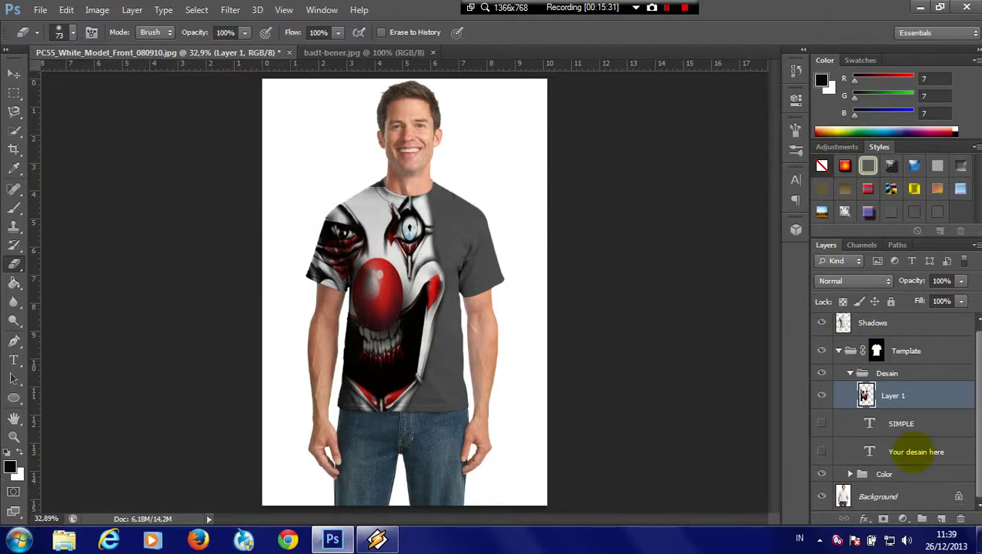
click(850, 475)
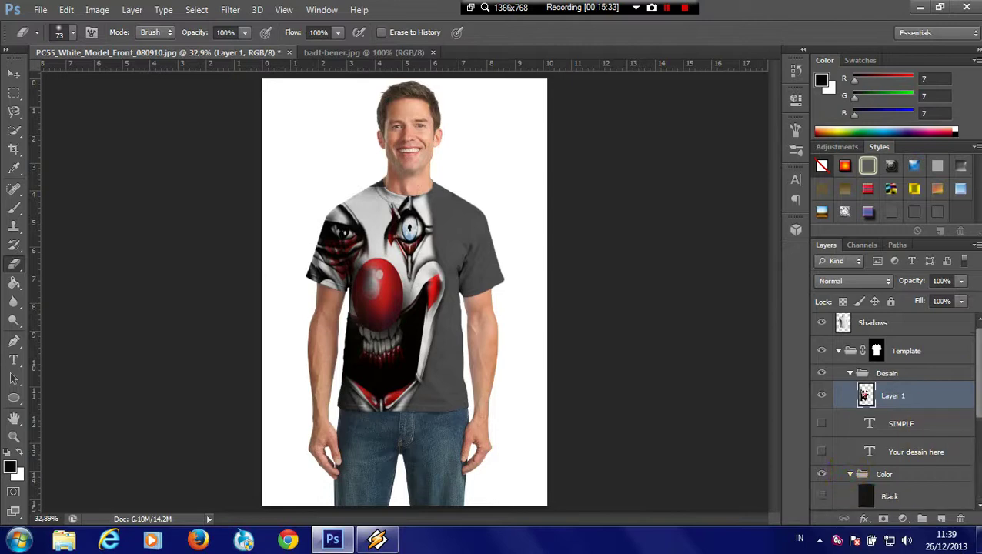
drag(976, 396, 976, 484)
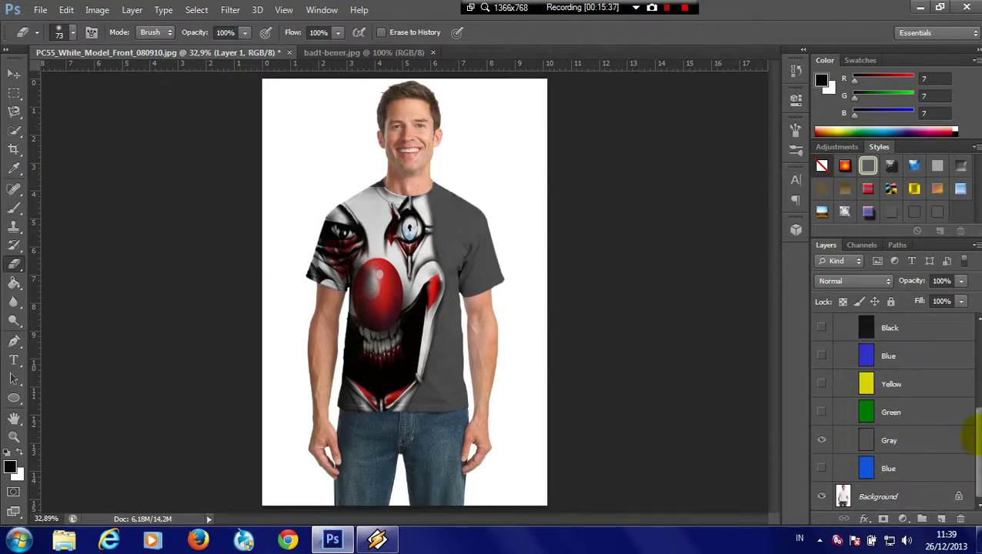
drag(976, 447, 975, 428)
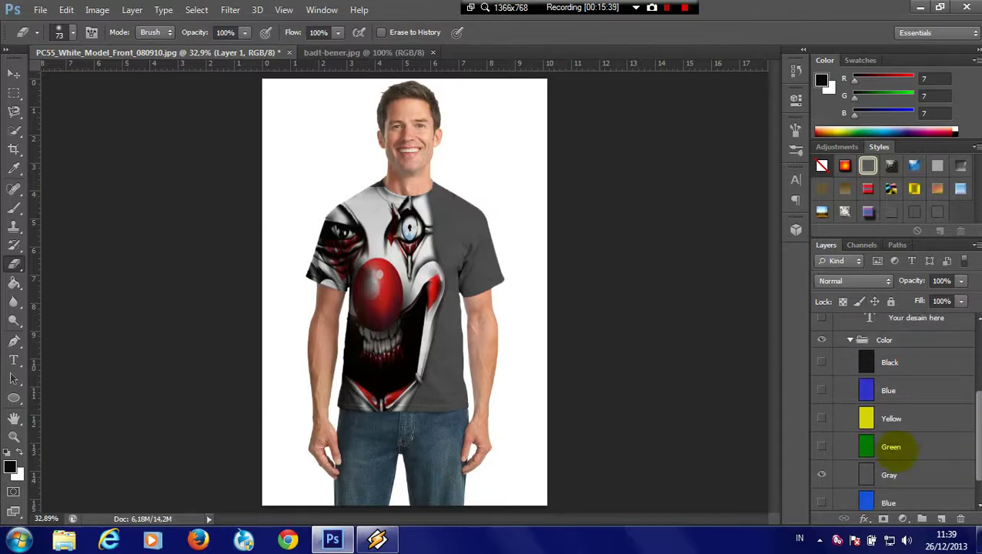
click(821, 475)
click(822, 503)
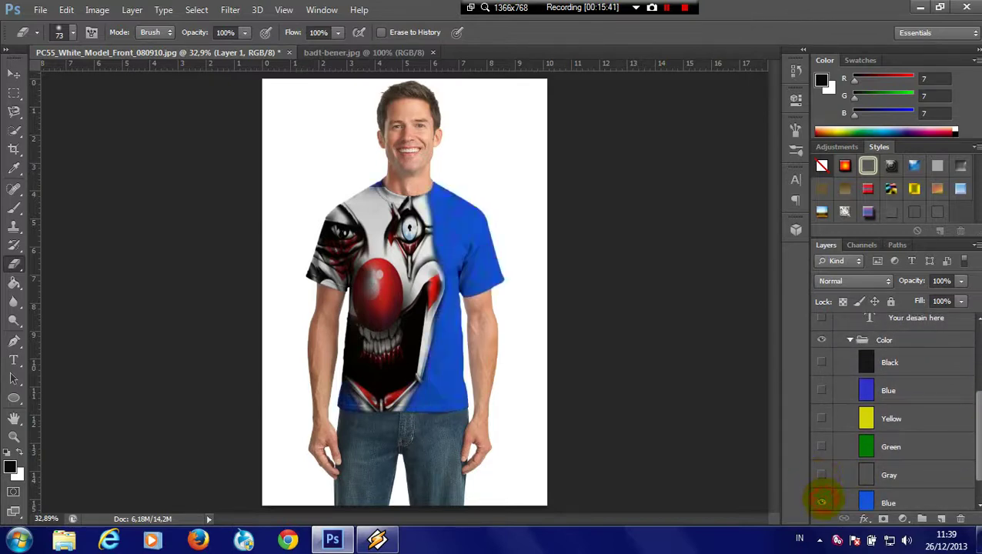
Preview green, yellow and blue shirt colours, finishing with the Black layer visible
click(822, 501)
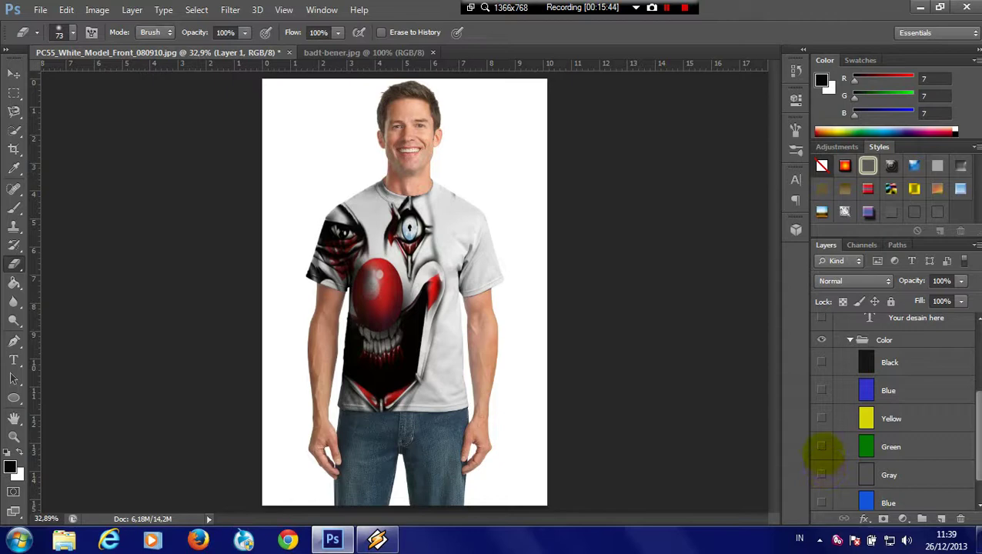
click(821, 447)
click(822, 448)
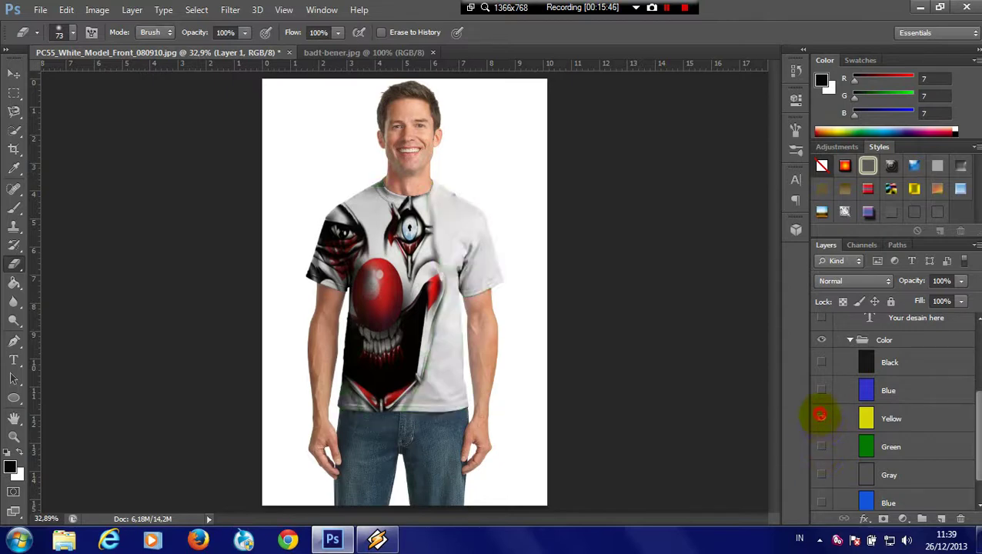
click(821, 415)
click(822, 390)
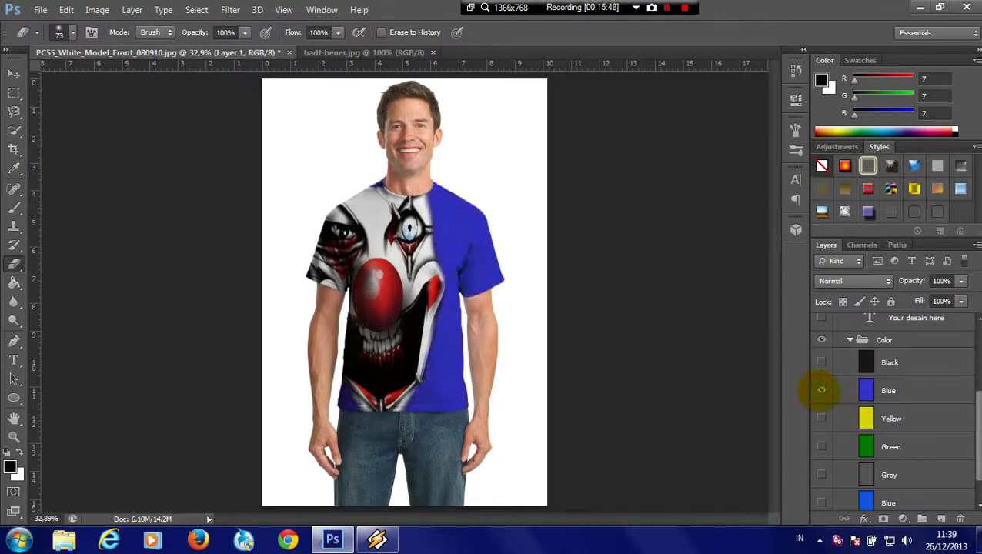
click(821, 391)
click(821, 362)
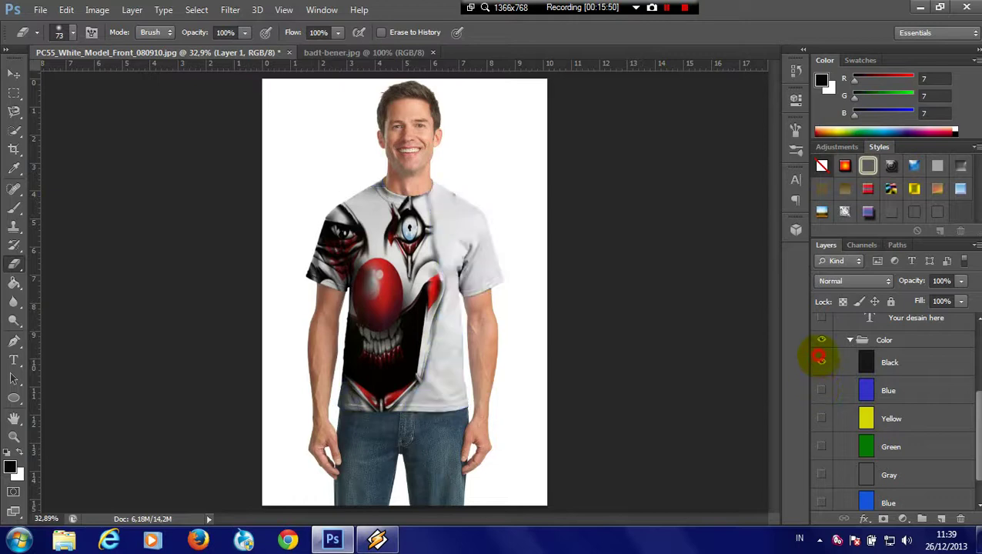
click(821, 362)
click(821, 360)
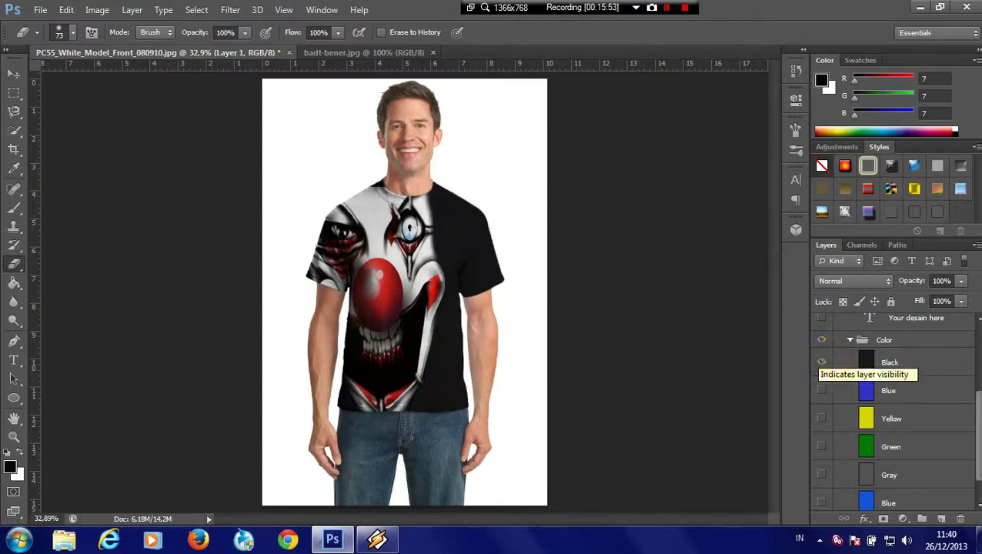
Hide the clown layer and show the SIMPLE and 69 text layers
scroll(822, 360, up, 1)
scroll(822, 360, up, 4)
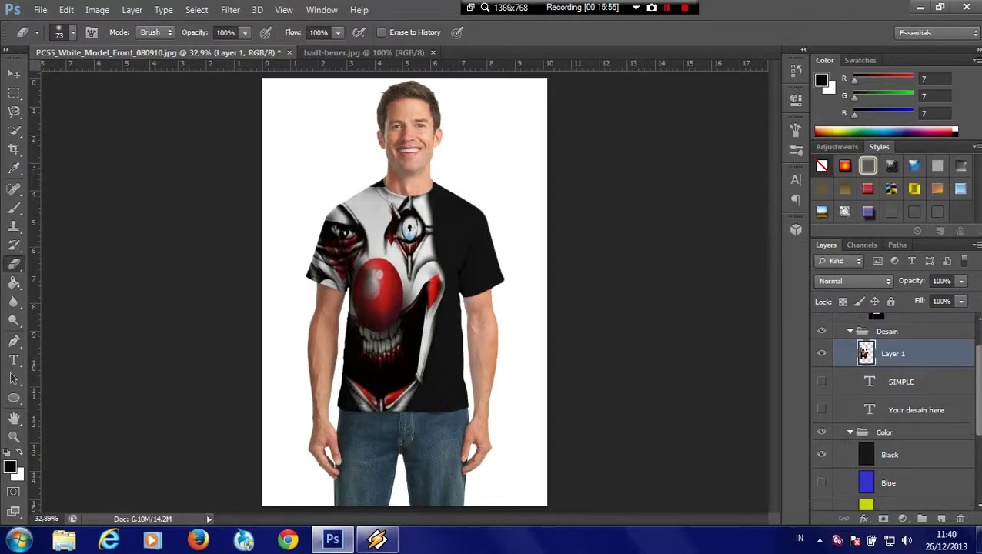
scroll(865, 360, down, 2)
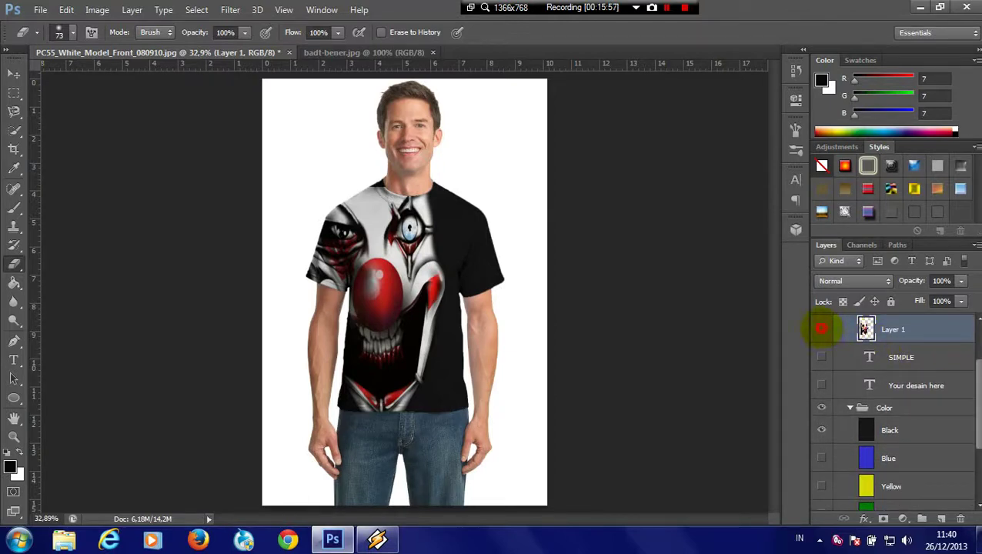
click(821, 329)
click(822, 356)
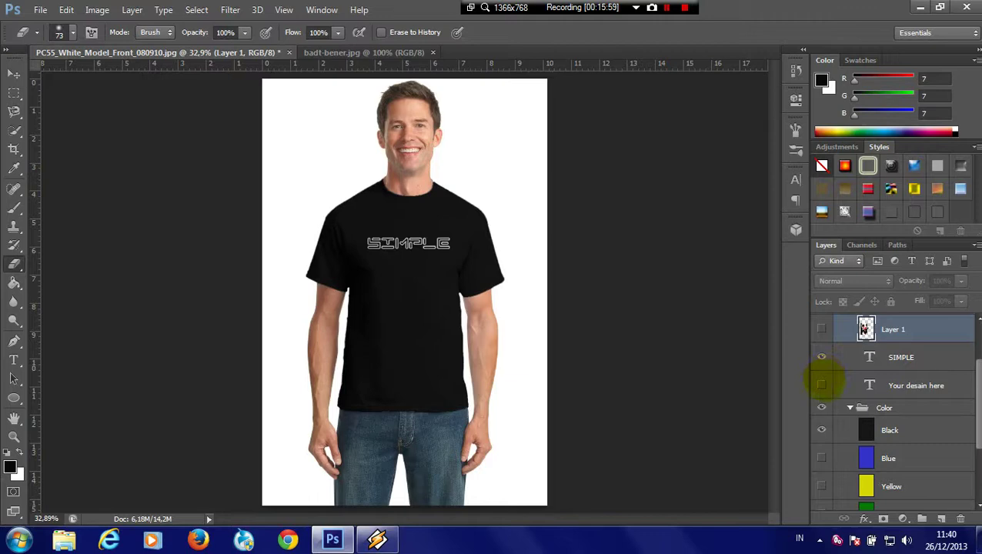
click(822, 385)
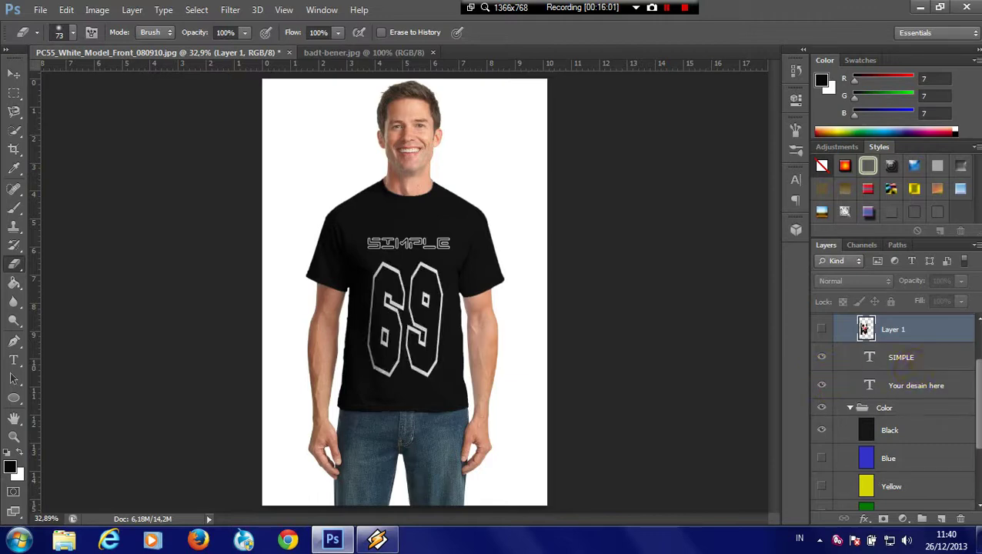
Cycle through black, blue, yellow, green and gray shirt colours, settling on yellow
drag(977, 399, 978, 436)
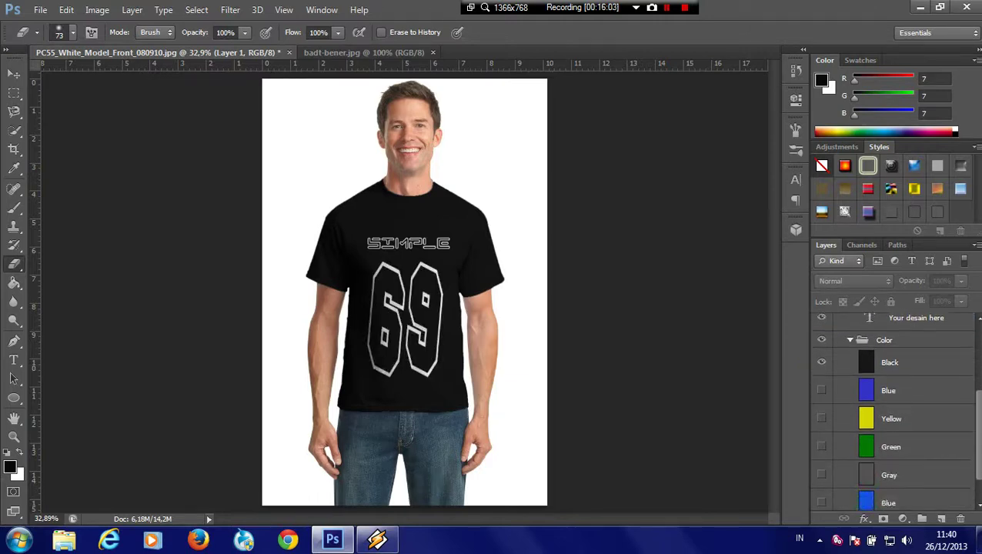
click(821, 344)
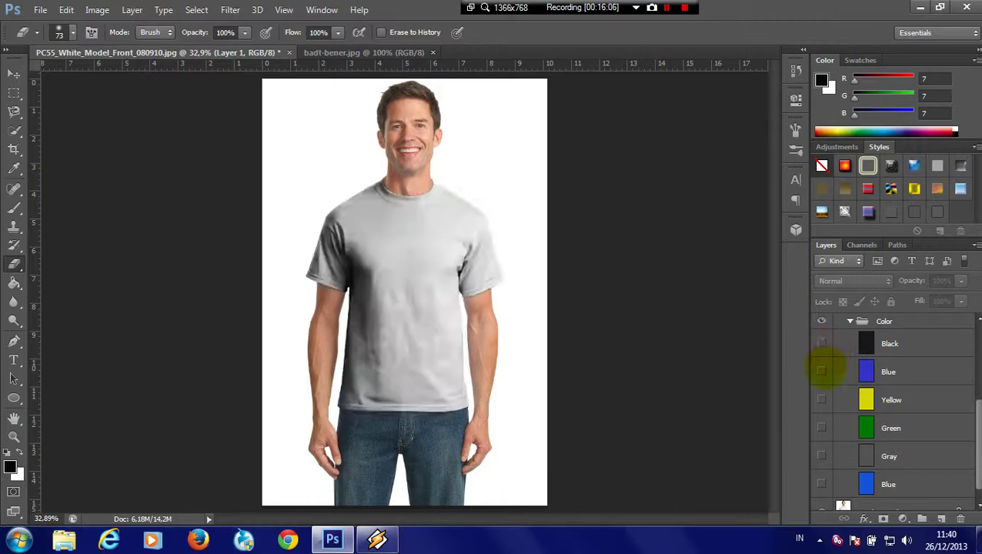
click(821, 371)
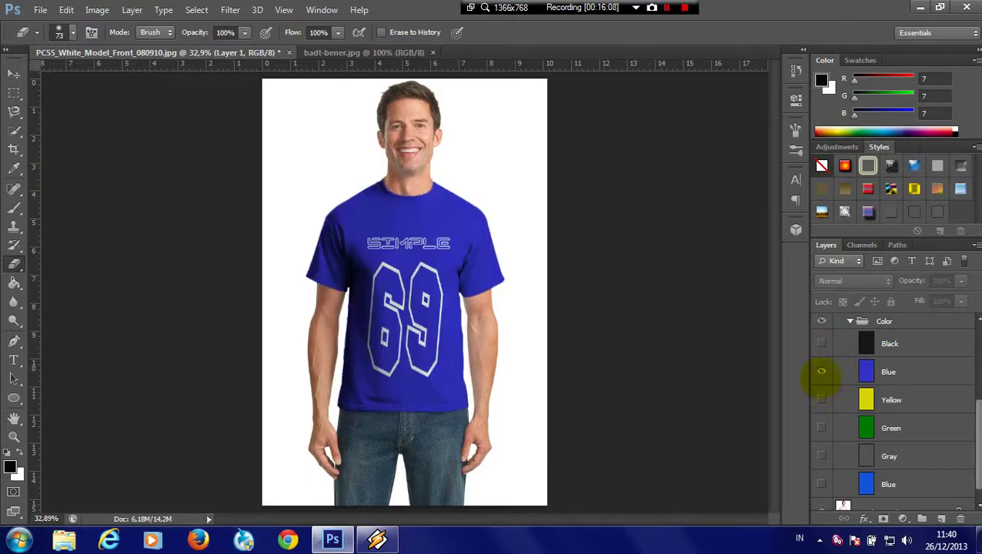
click(822, 371)
click(821, 400)
click(822, 400)
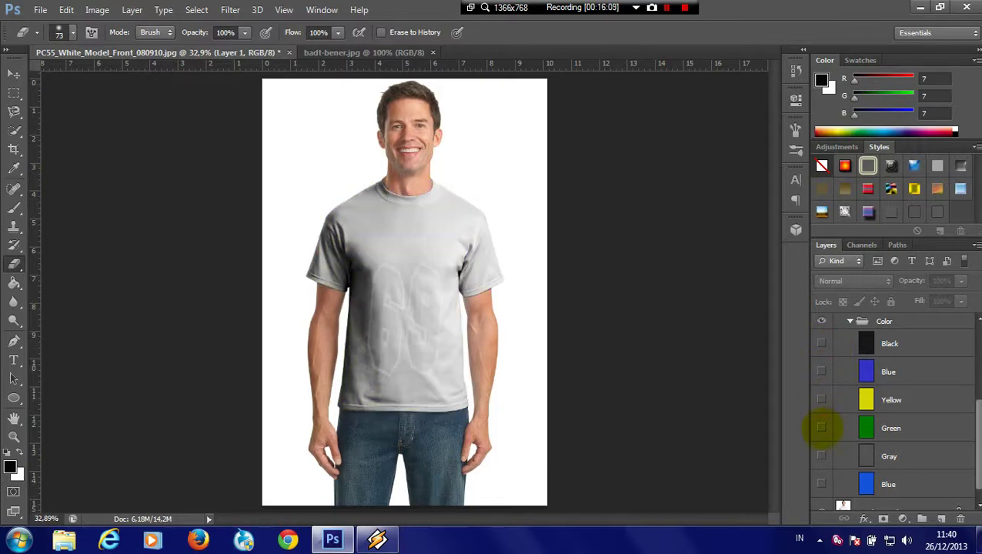
click(821, 428)
click(821, 429)
click(821, 456)
click(821, 456)
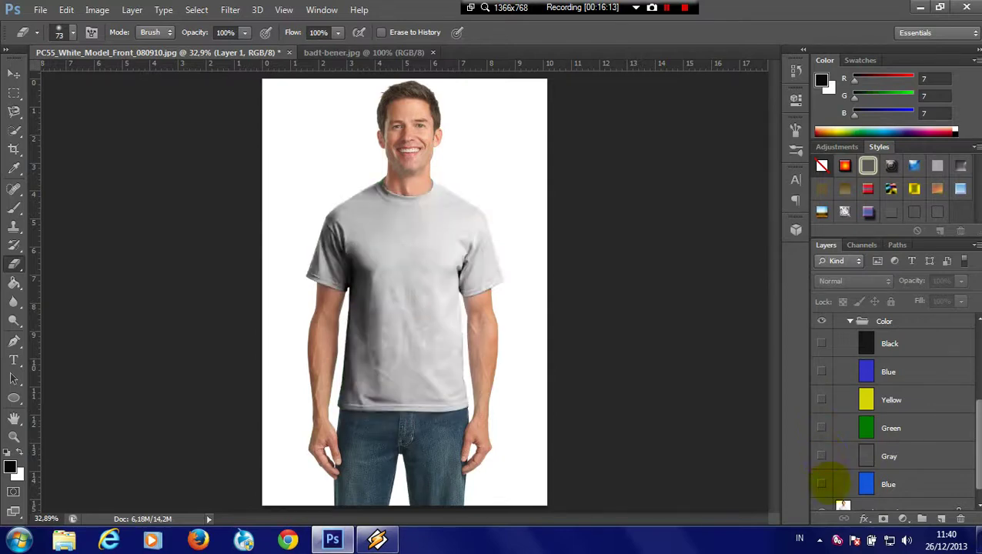
click(822, 484)
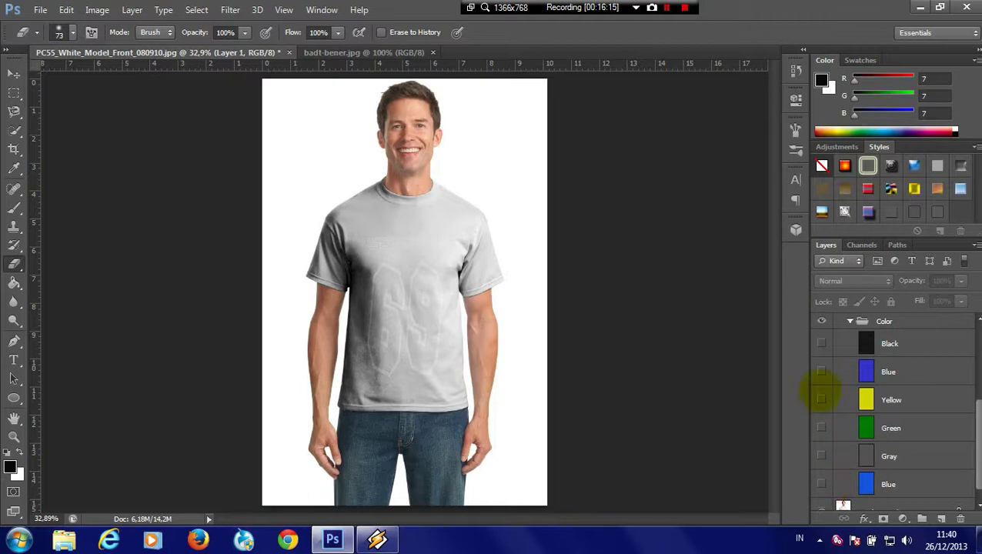
click(822, 399)
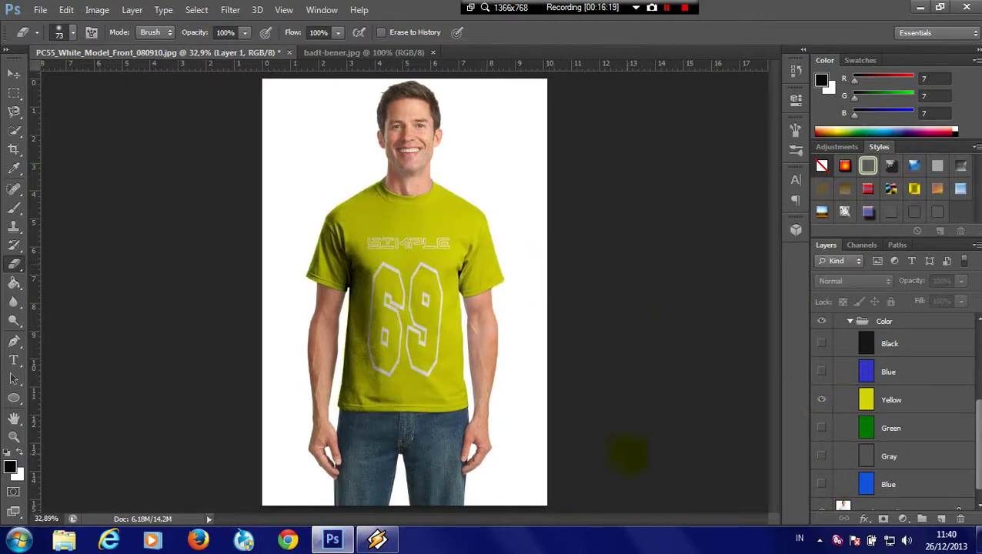
Collapse the Color and Template groups and save as my template.psd in the desain folder
click(851, 321)
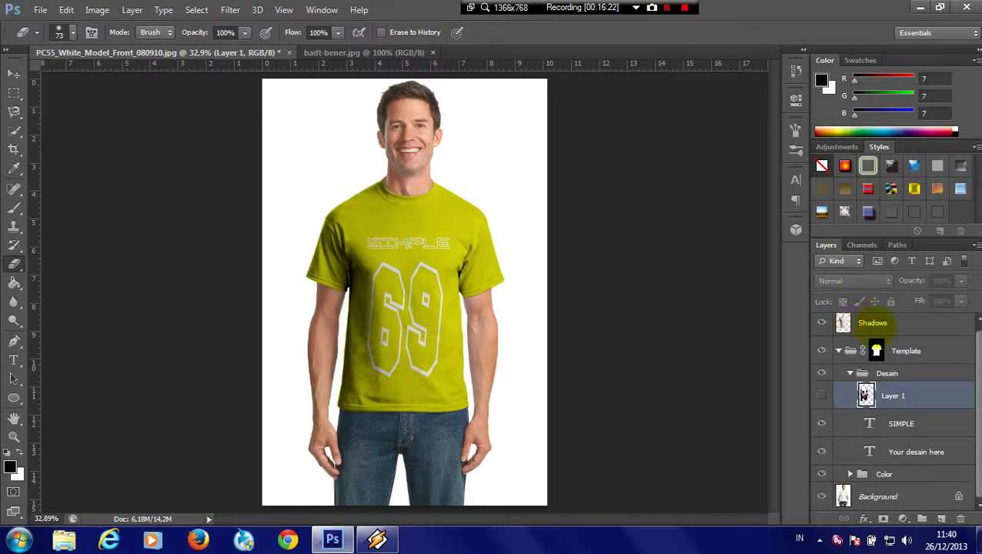
click(840, 352)
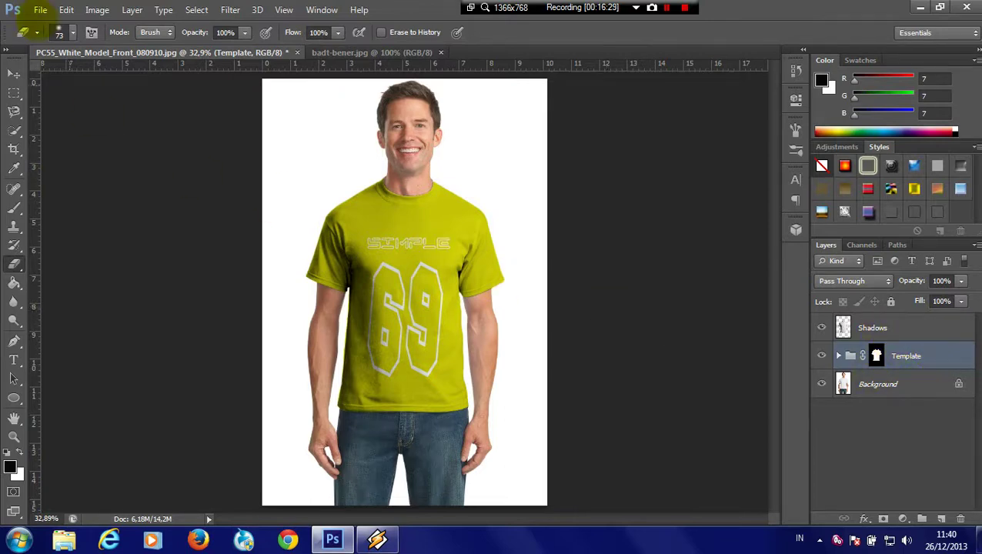
click(42, 9)
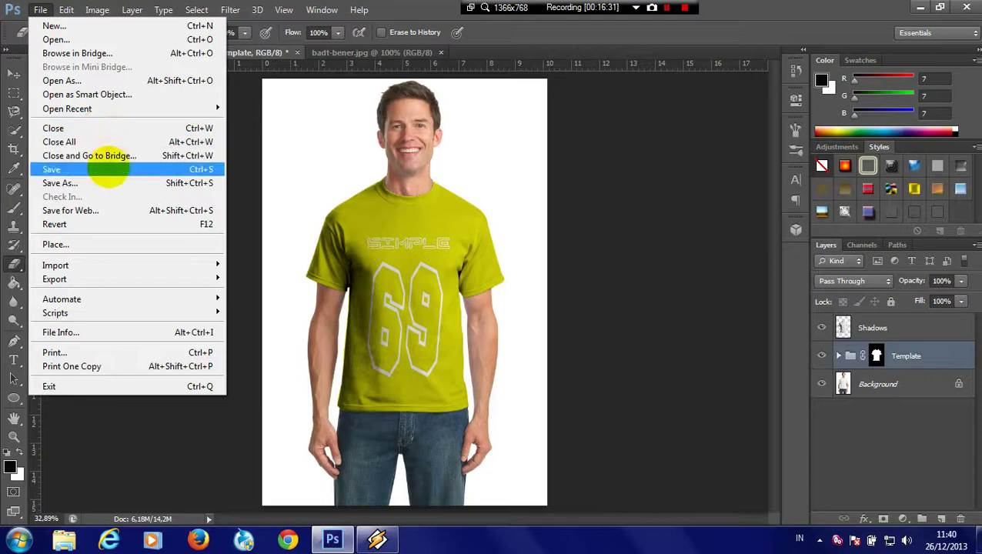
click(99, 168)
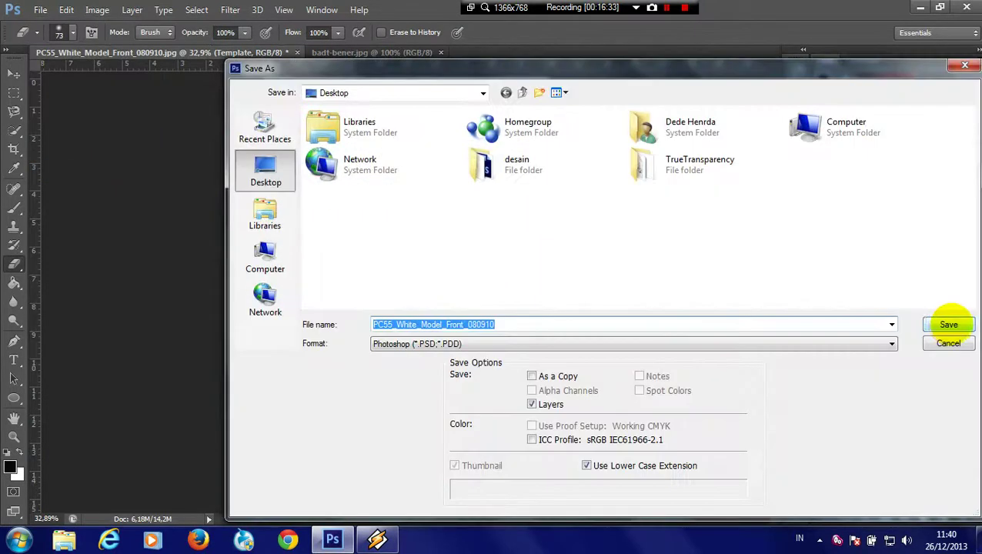
text(m)
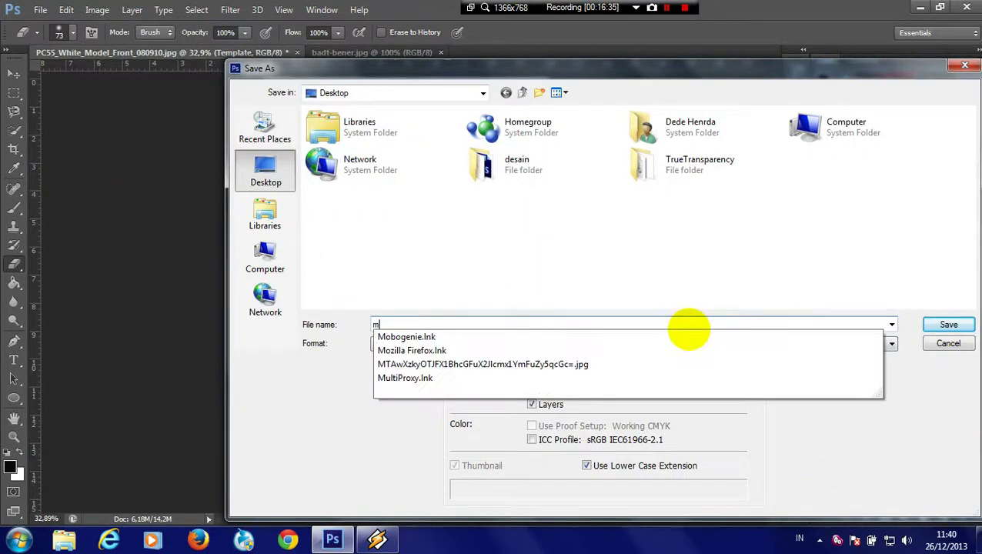
text(y te)
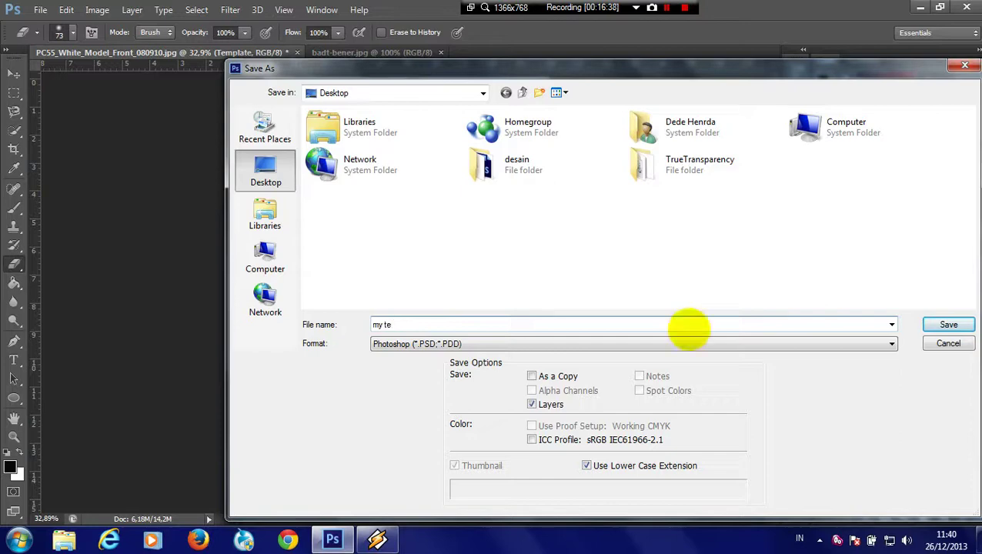
text(mplate)
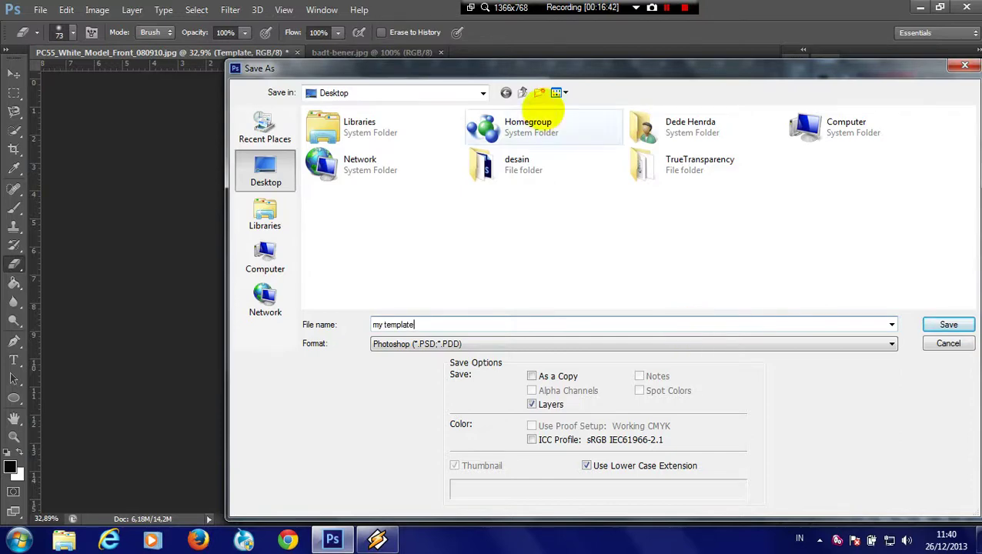
double_click(485, 163)
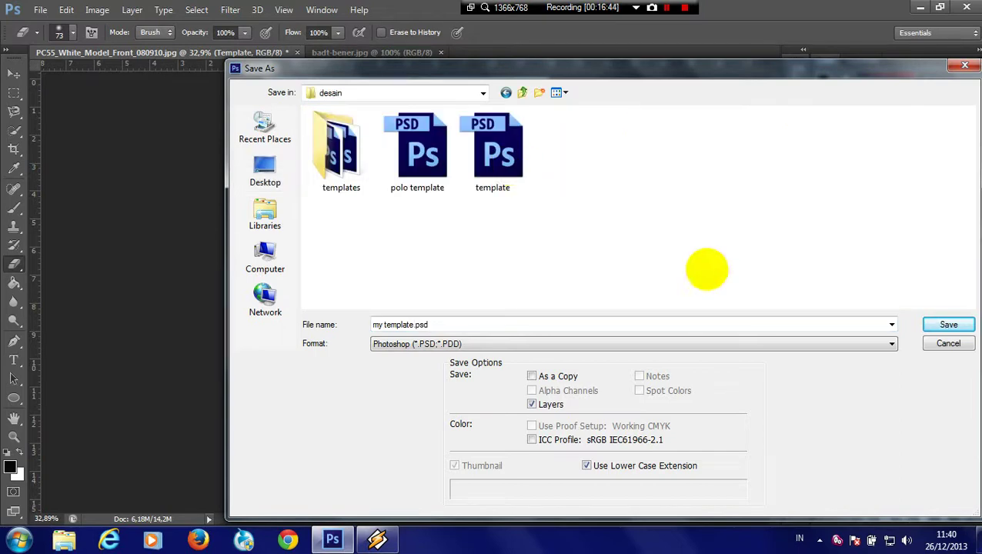
click(947, 324)
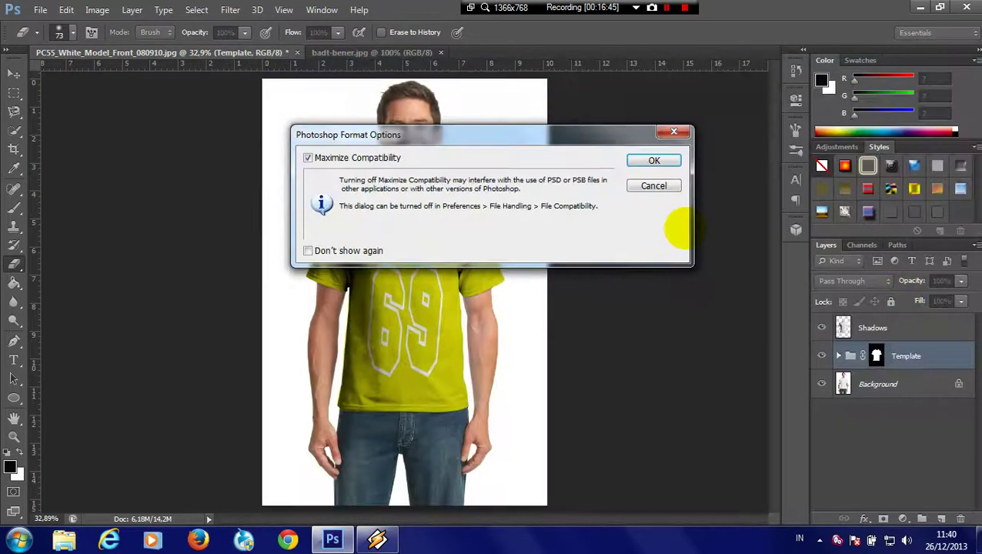
click(651, 160)
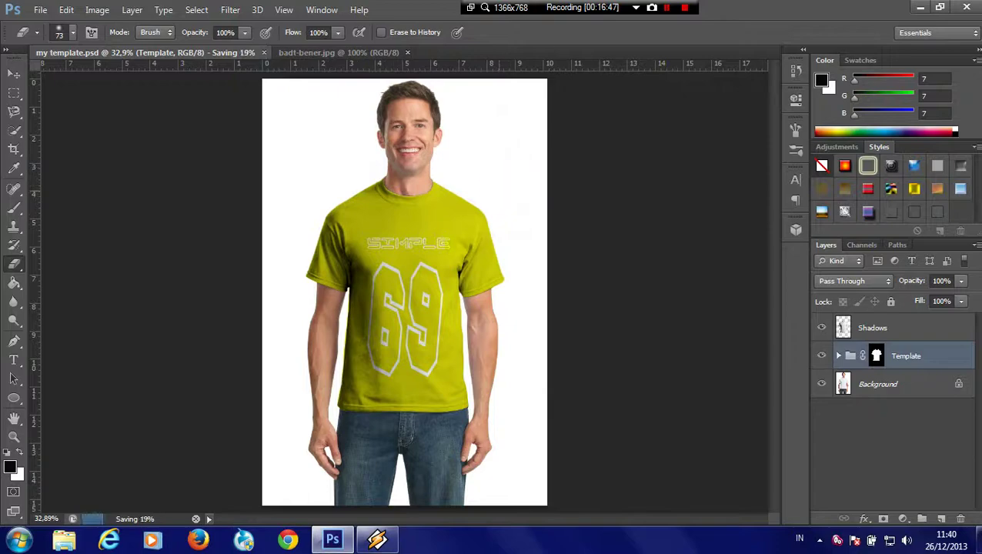